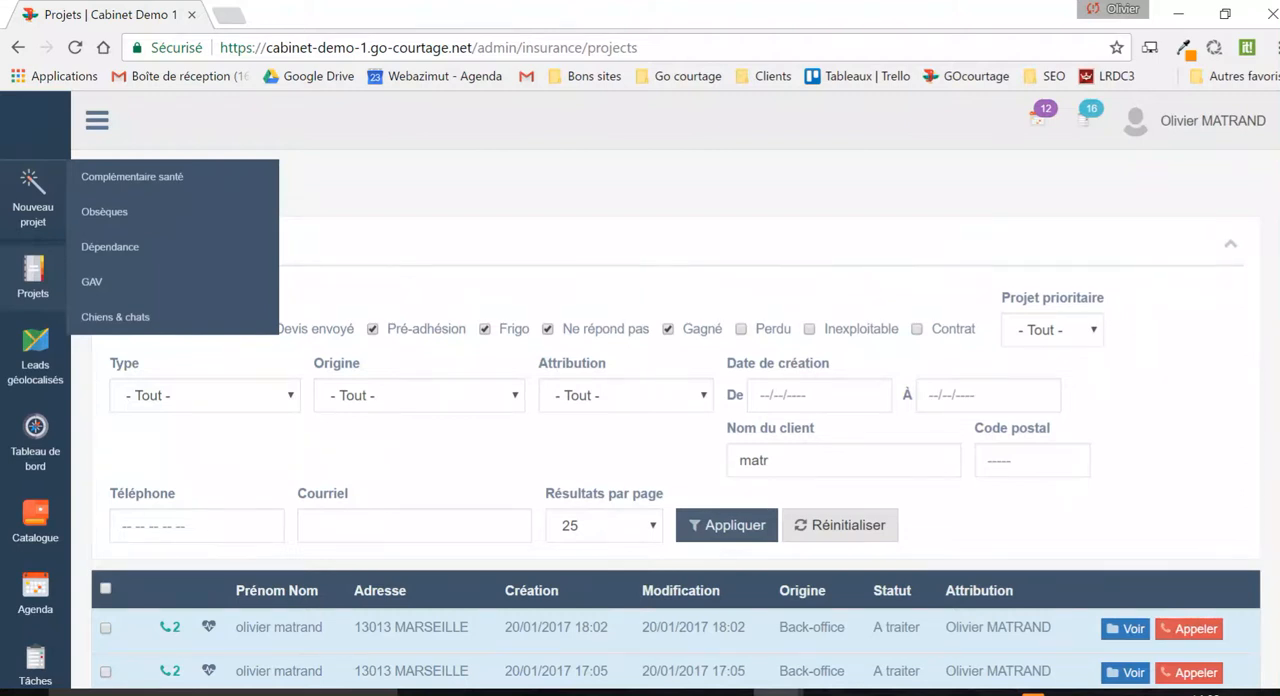
- Reset the project list filters and view the available origin options without choosing one
scroll(675, 400, "down", 3)
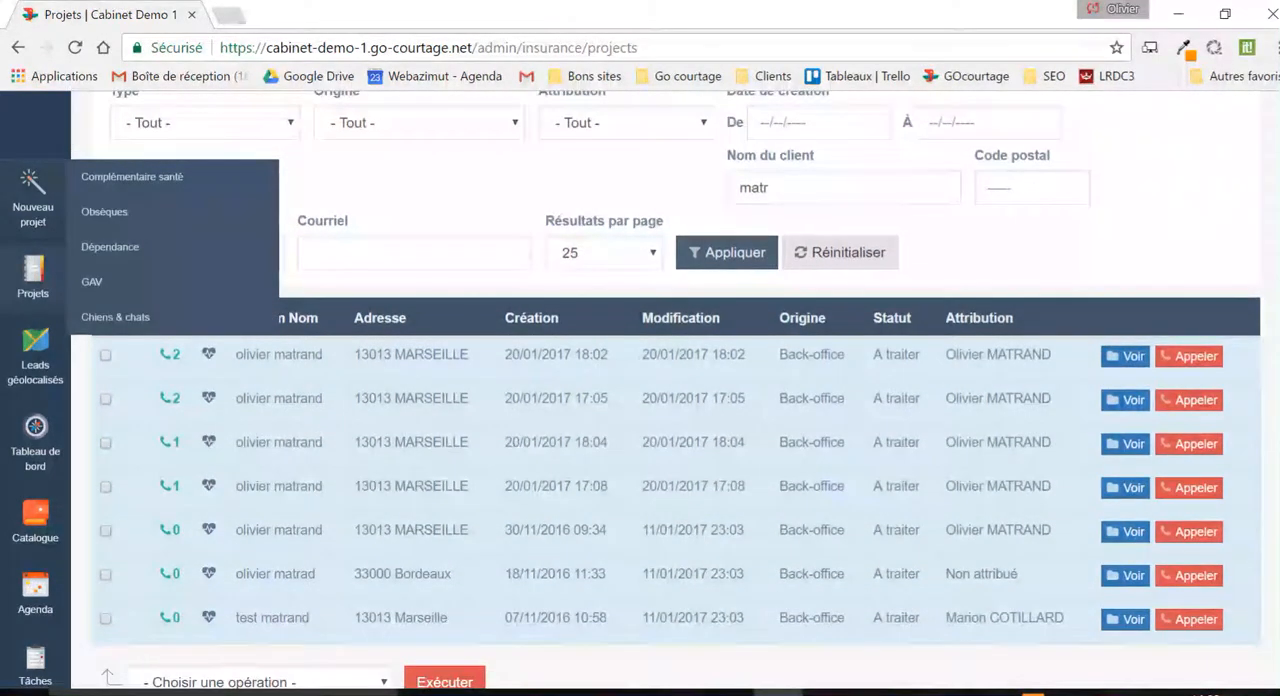
scroll(677, 390, "up", 1)
left_click(871, 355)
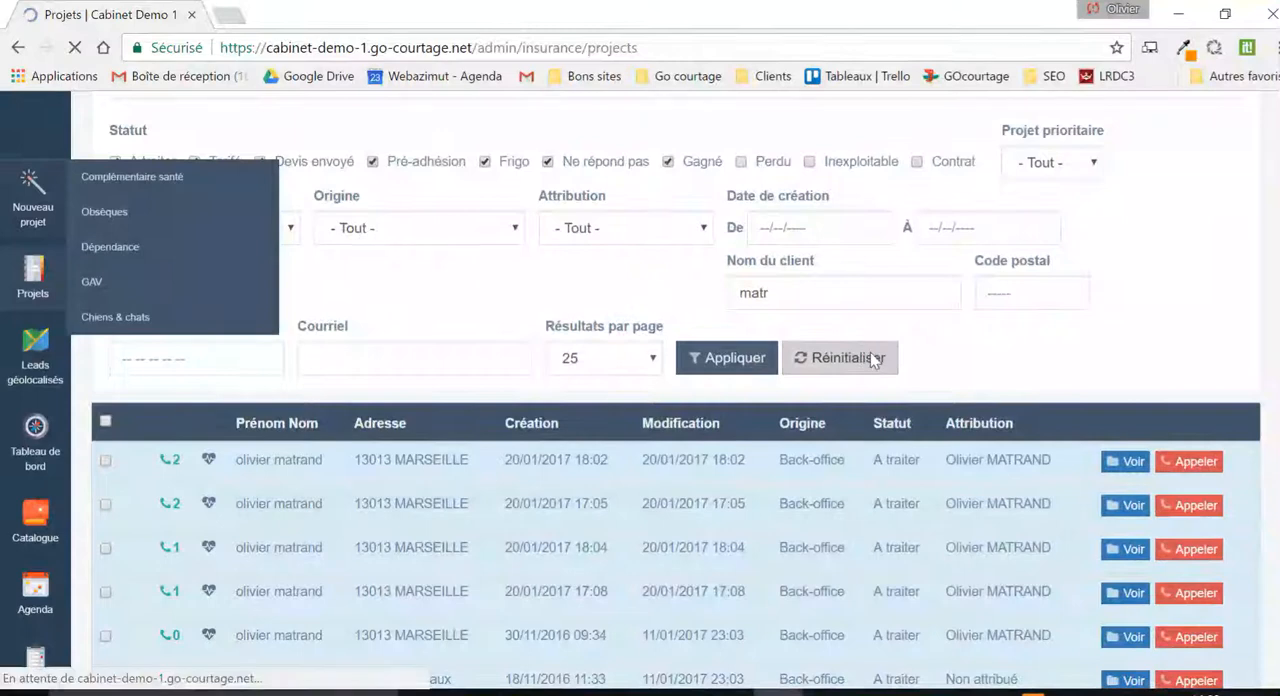
left_click(488, 398)
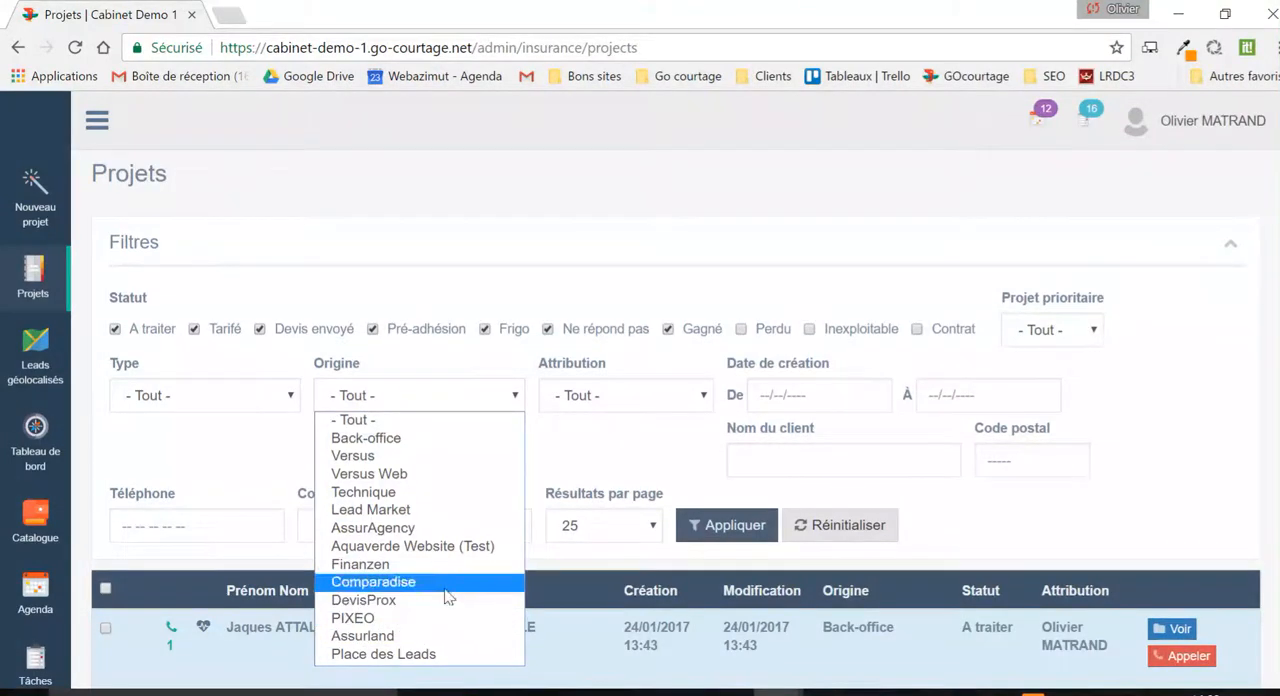
left_click(1167, 456)
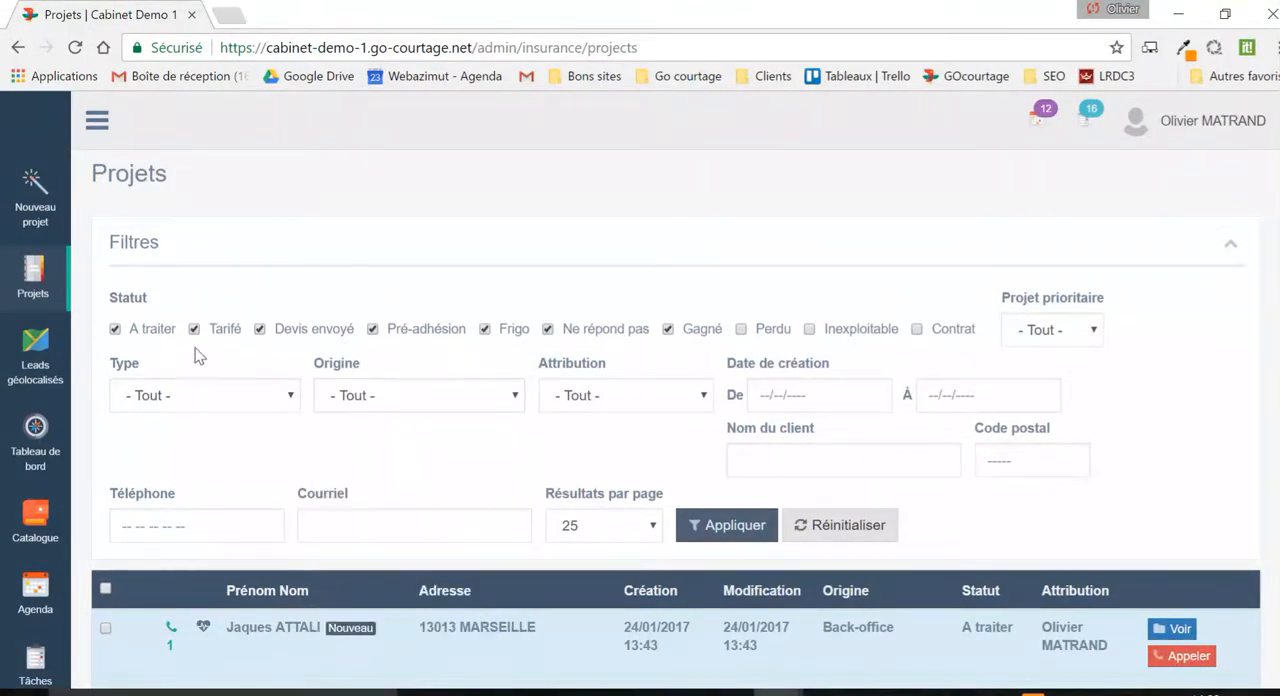
- Start a new Complémentaire santé project, set the contact's civility to M., fill in the saved contact details and select Marseille as the city
mouse_move(30, 205)
left_click(130, 180)
left_click(246, 322)
left_click(243, 362)
left_click(357, 323)
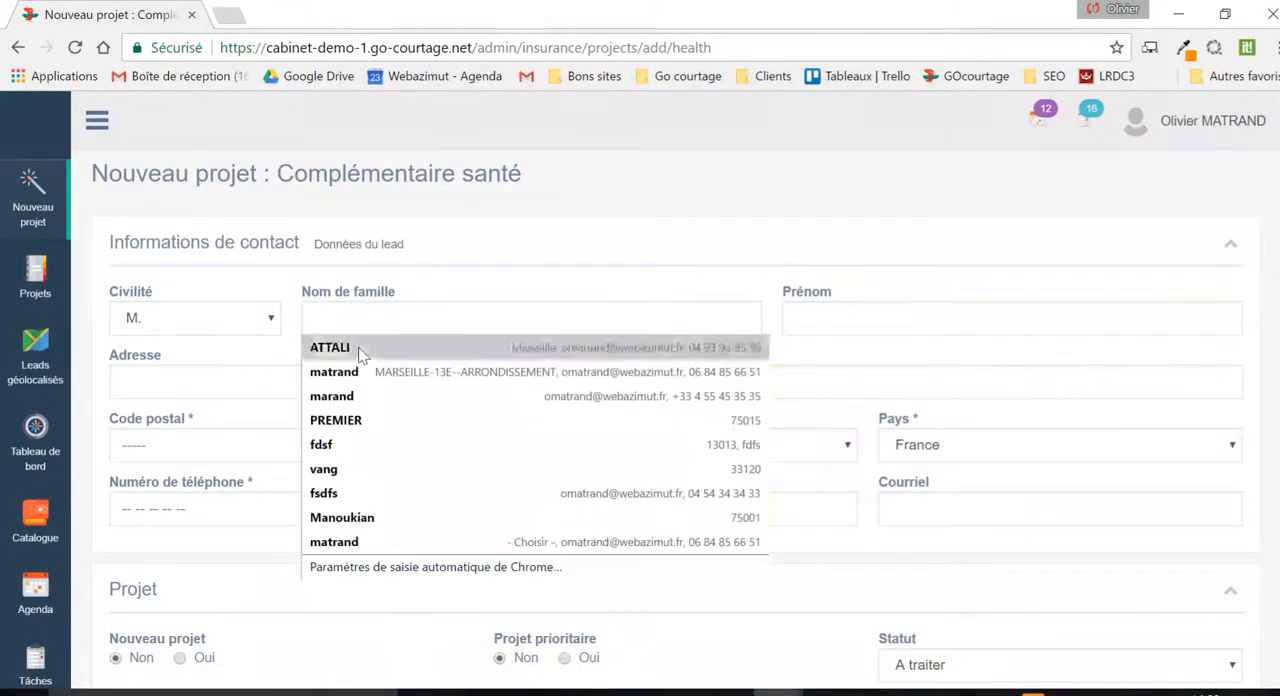
left_click(360, 354)
left_click(590, 446)
left_click(592, 488)
- Add a main insured person with civility M., enter their date of birth and choose the Retraité salarié scheme
scroll(1094, 428, "down", 5)
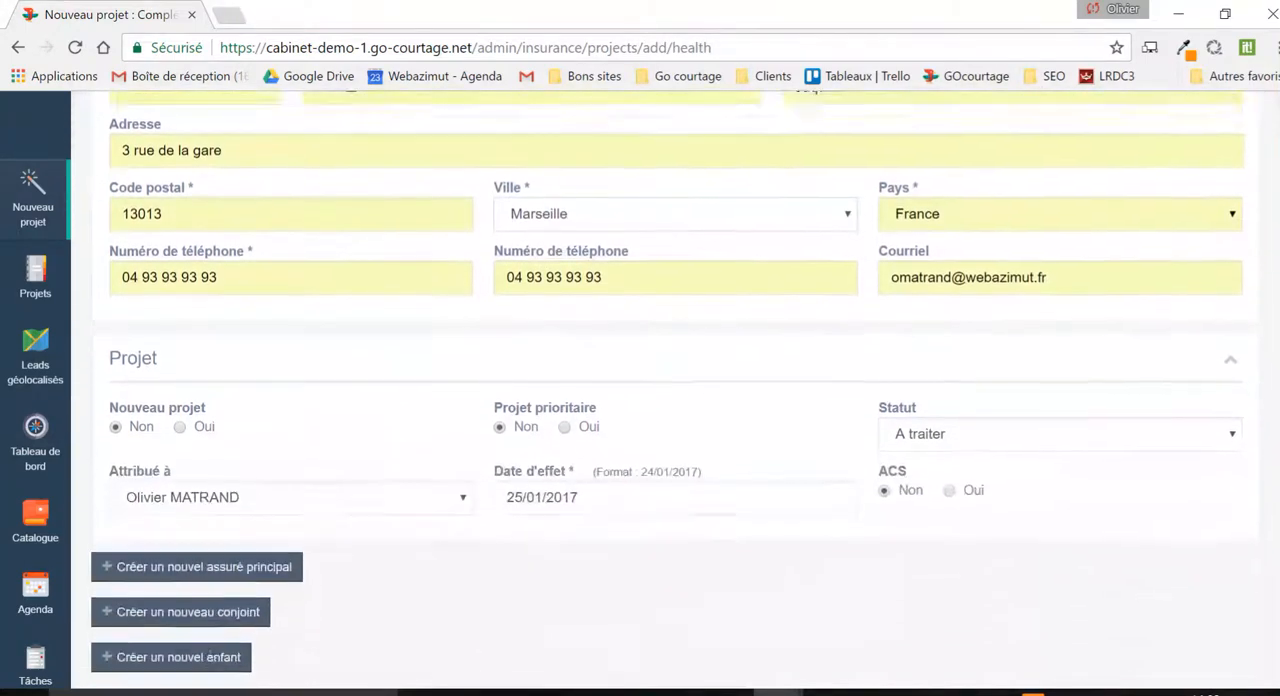
left_click(180, 316)
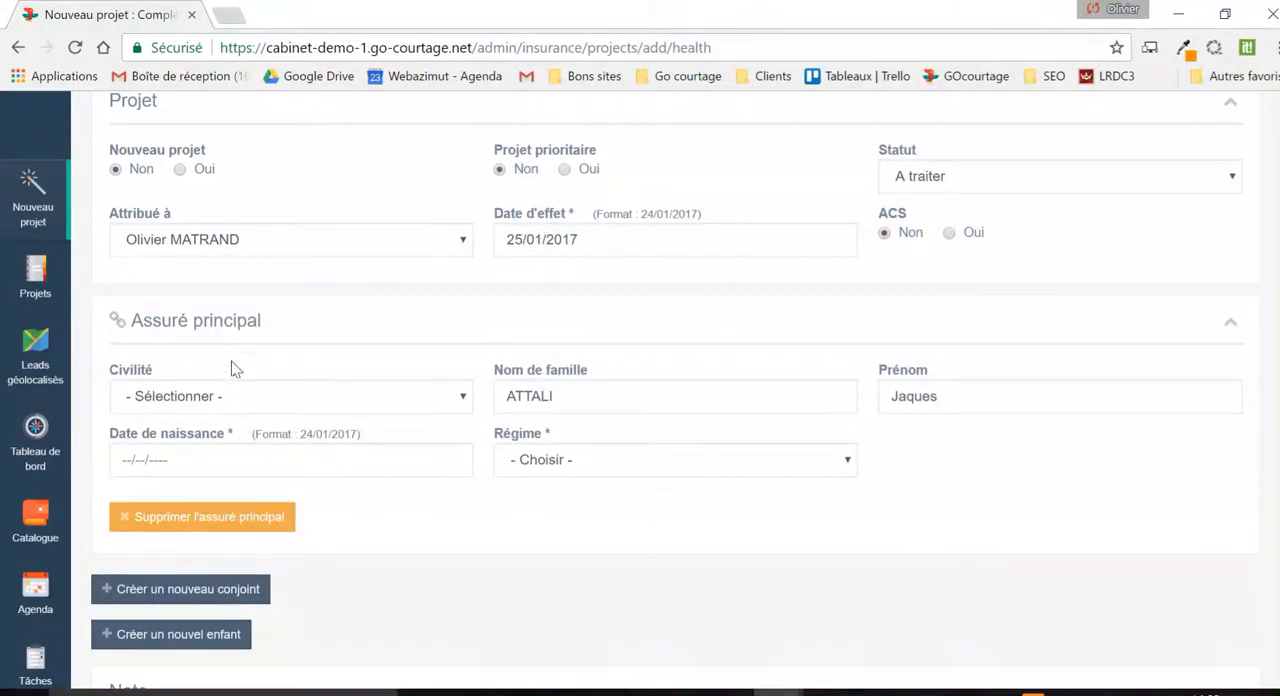
left_click(226, 400)
left_click(229, 440)
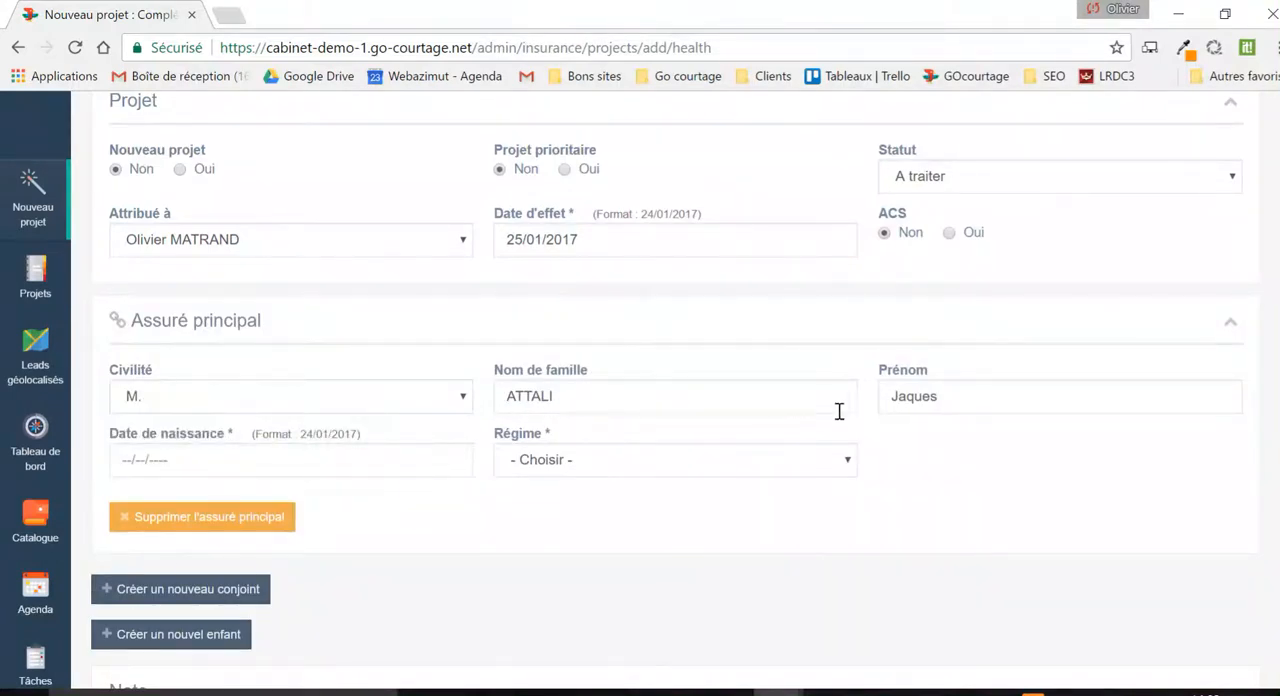
left_click(117, 469)
type("01/01/1942")
left_click(507, 465)
left_click(594, 576)
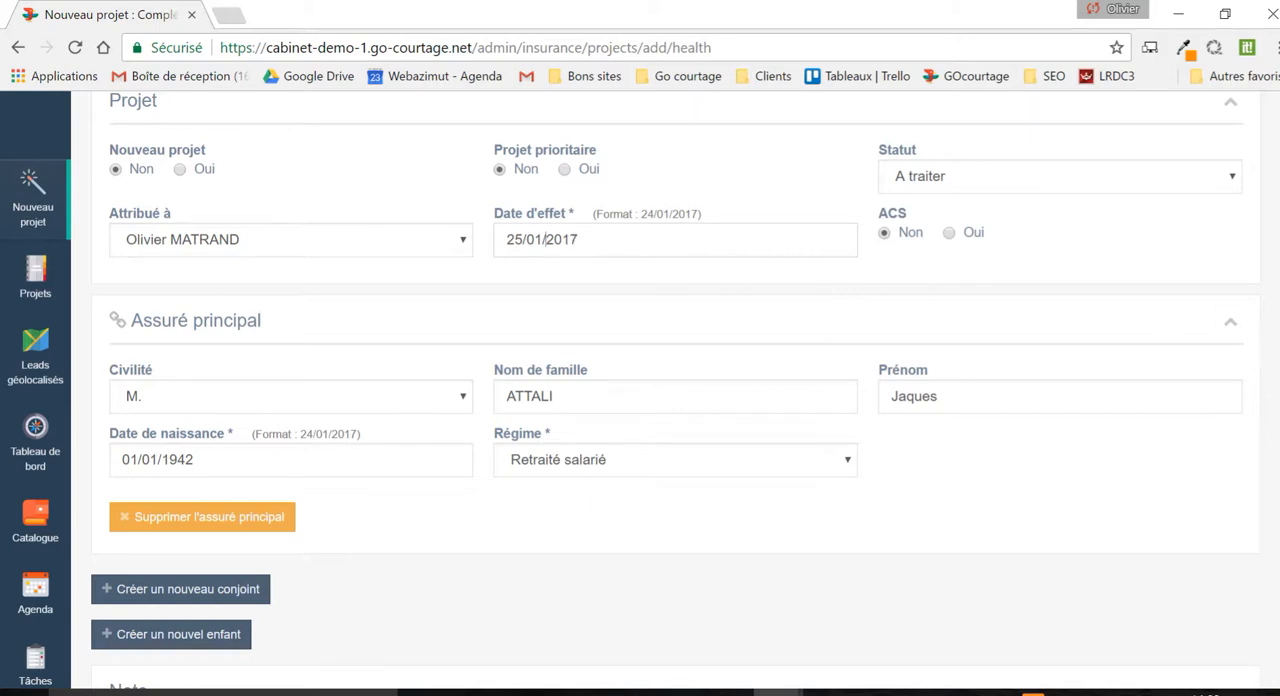
- Save the new project and display its insurance offers
scroll(541, 239, "down", 2)
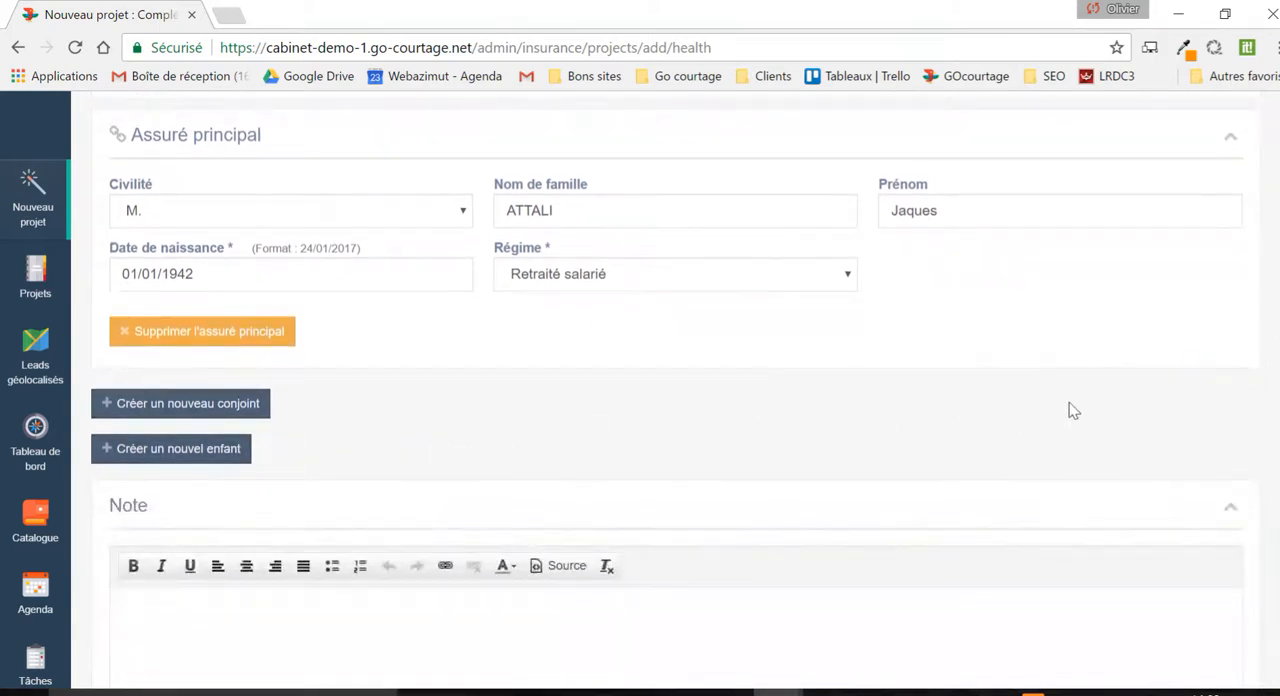
scroll(1241, 531, "down", 2)
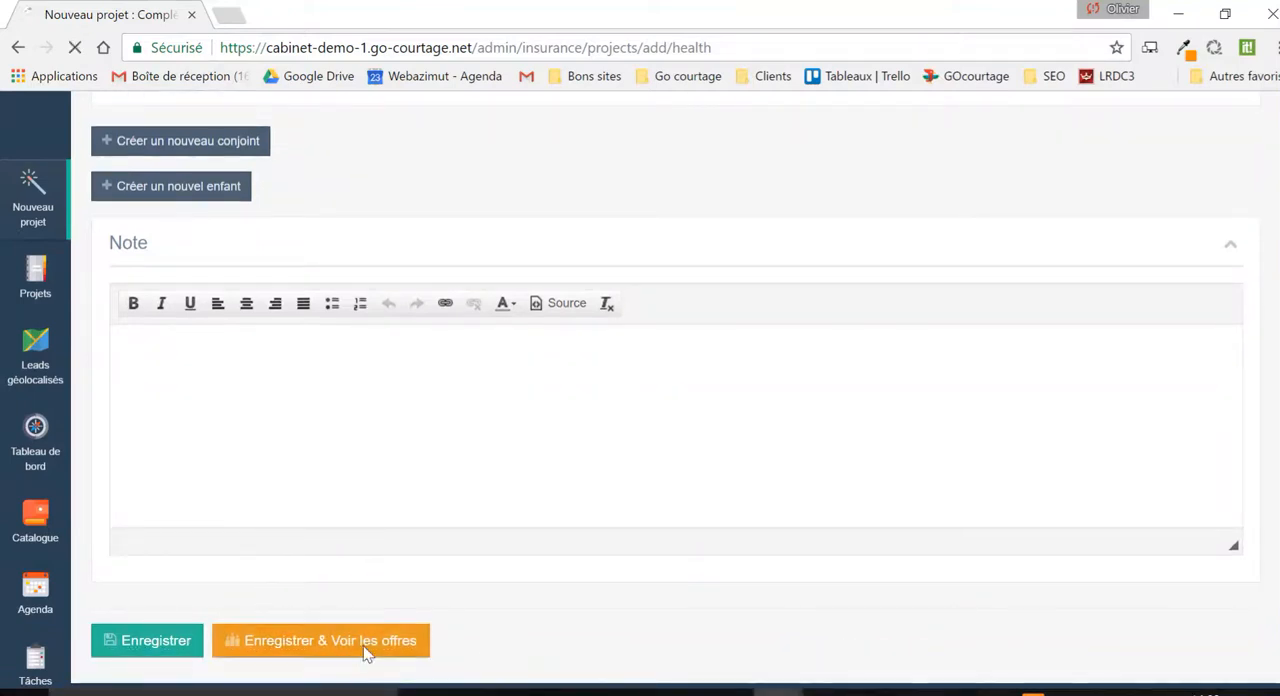
left_click(366, 653)
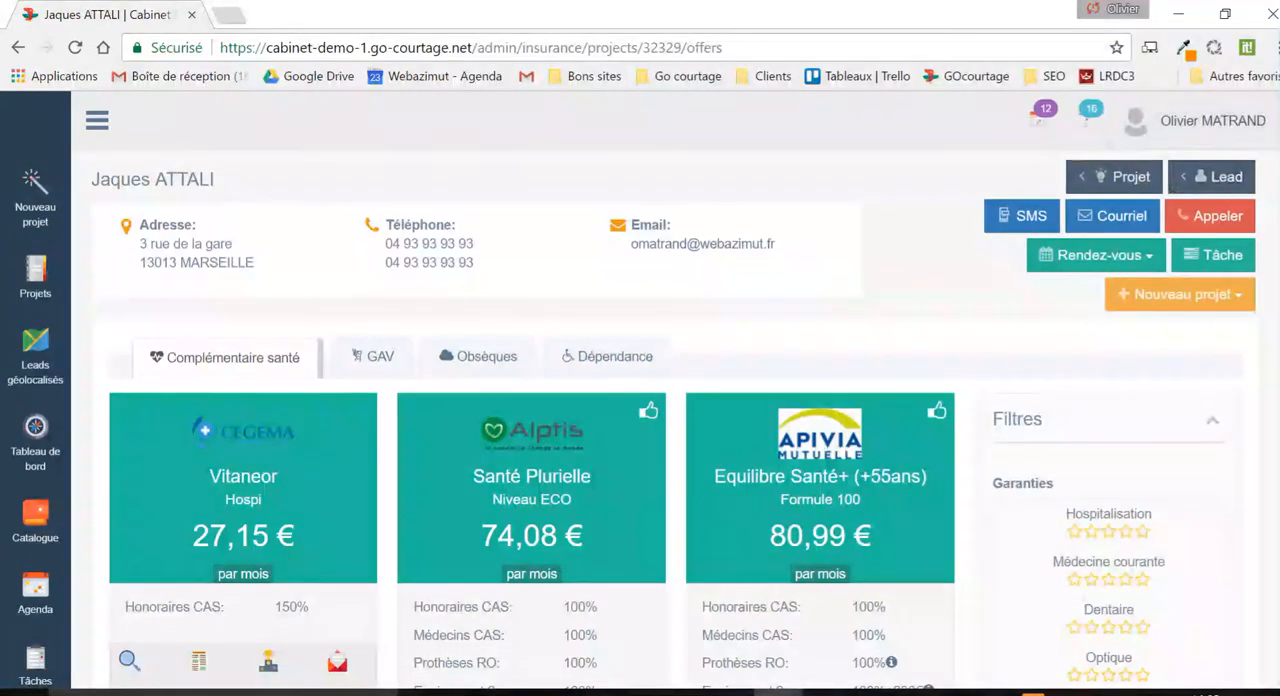
- Look through the Complémentaire santé offers and the available guarantee, contribution and company filters
scroll(640, 400, "down", 3)
scroll(1270, 530, "down", 20)
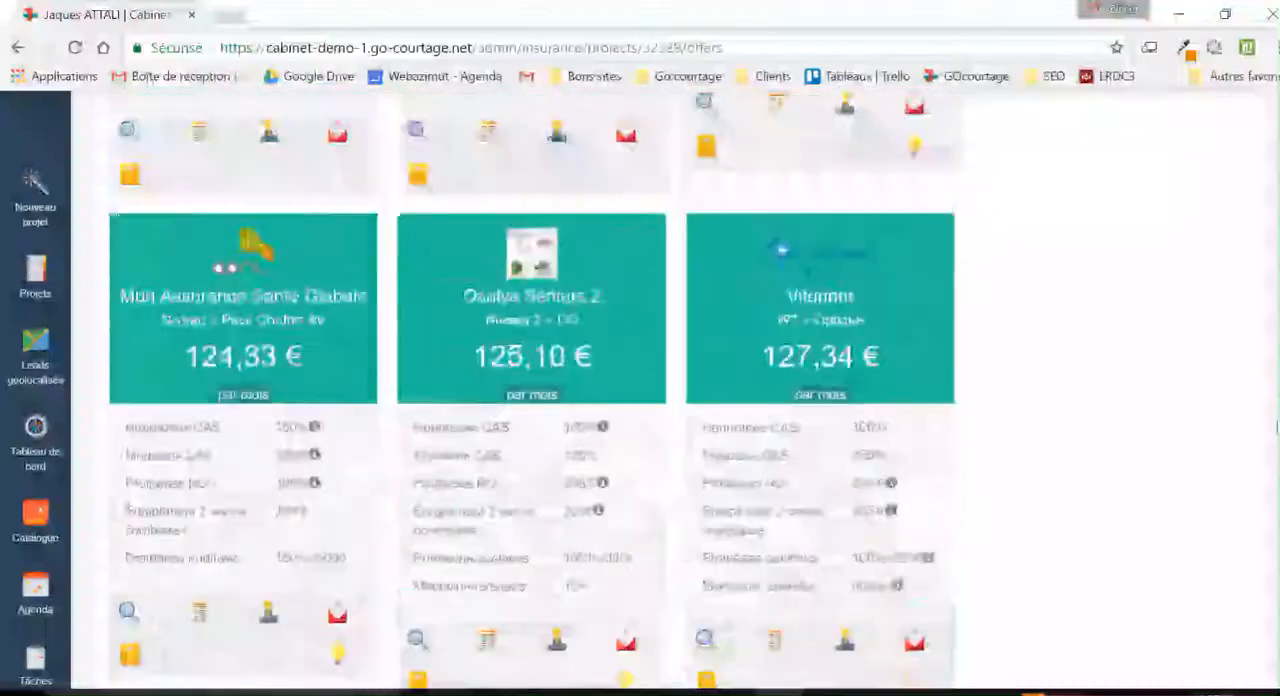
scroll(1270, 530, "down", 10)
scroll(1270, 530, "up", 15)
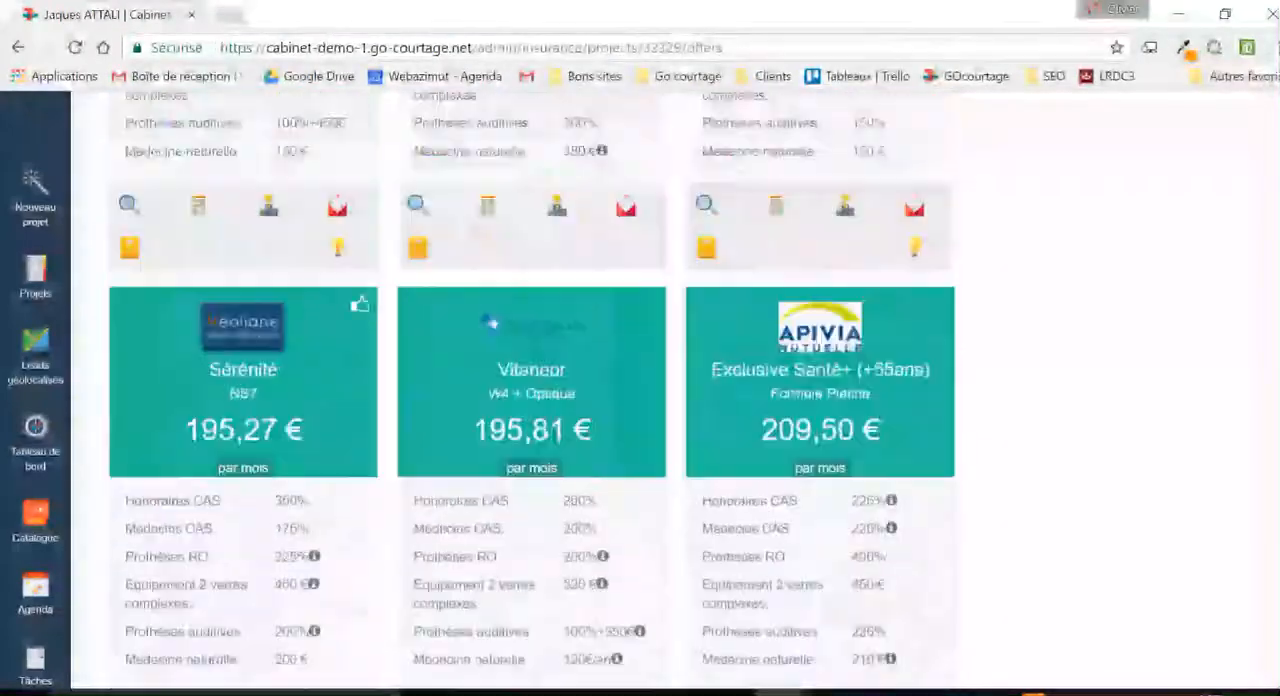
scroll(1224, 195, "up", 15)
scroll(1224, 195, "down", 6)
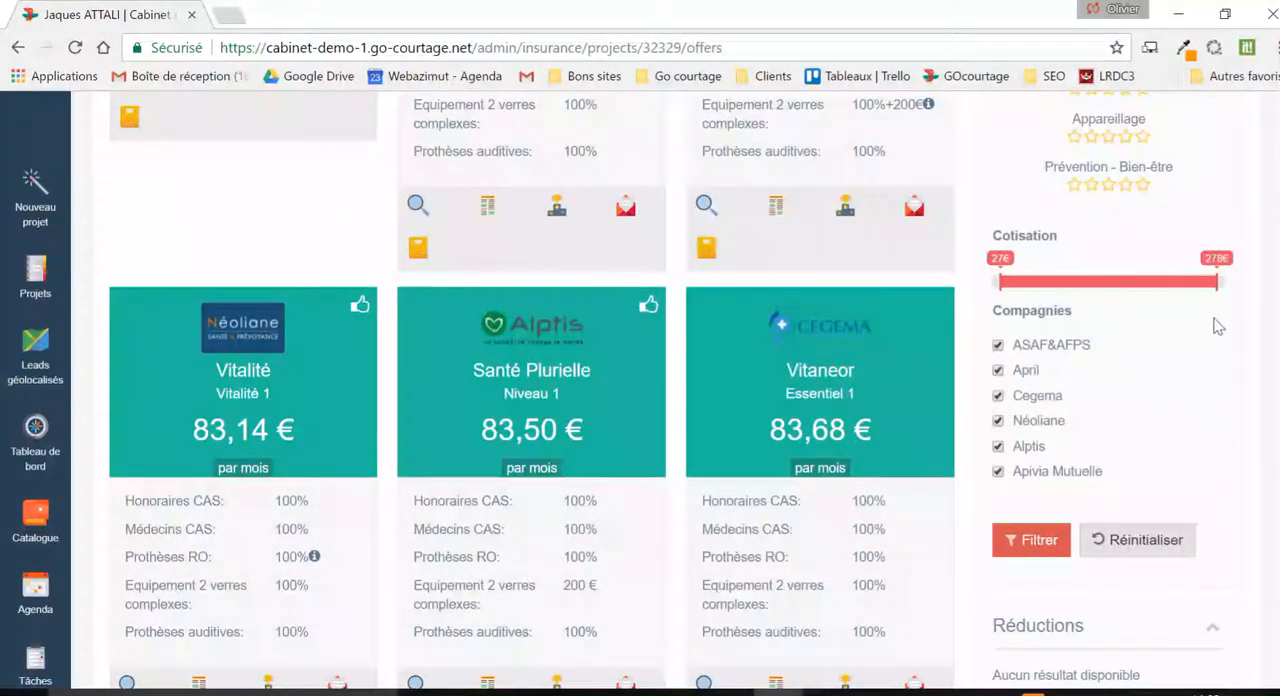
scroll(640, 390, "up", 4)
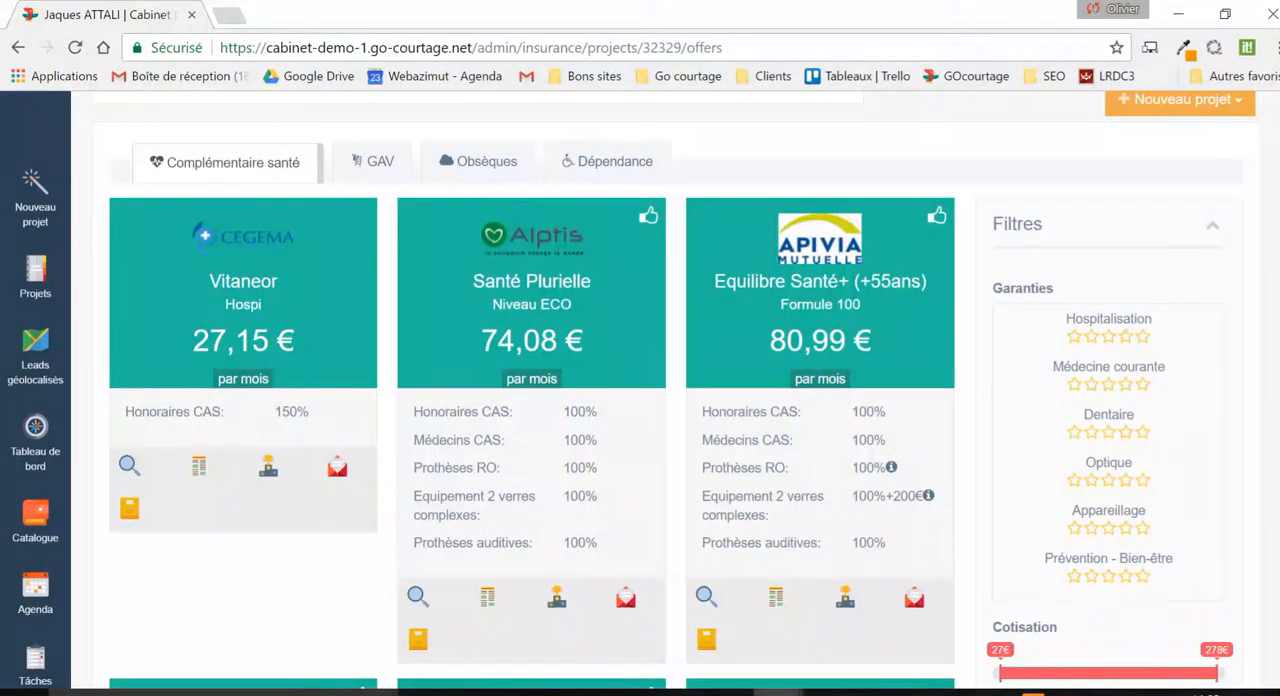
- Filter the offers by two stars for Médecine courante, Dentaire and Optique, with a maximum contribution of 132€
scroll(1150, 235, "down", 1)
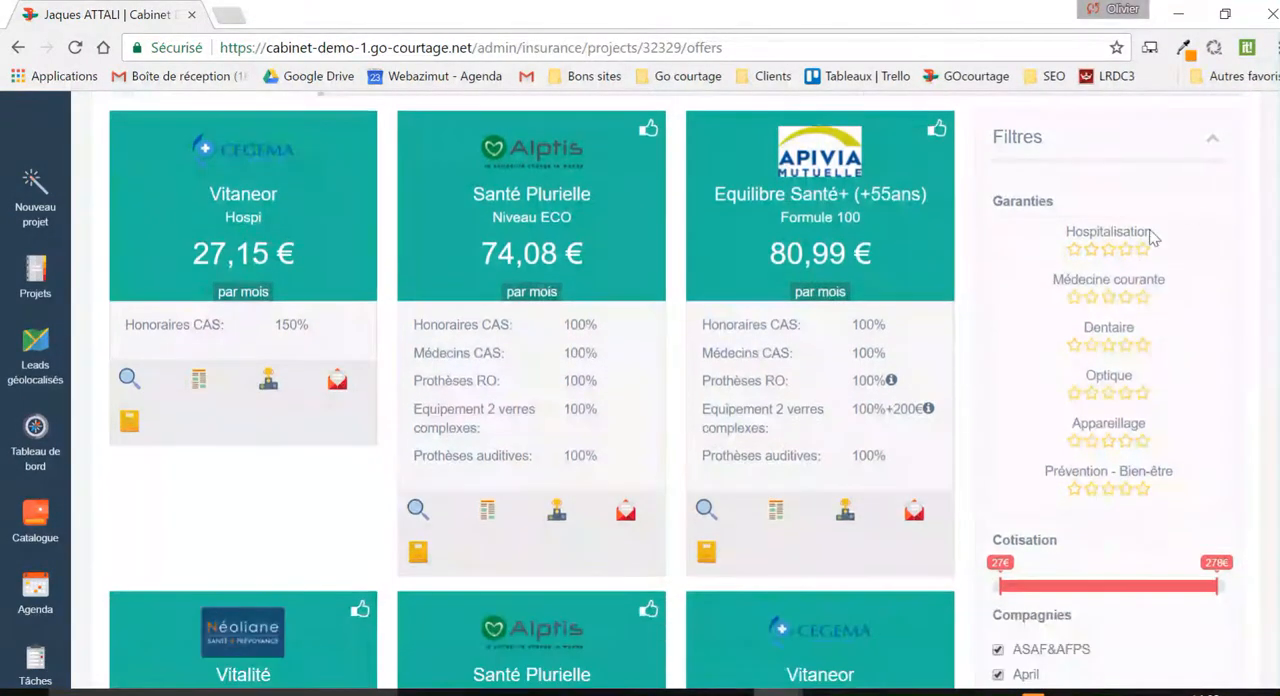
left_click(1092, 298)
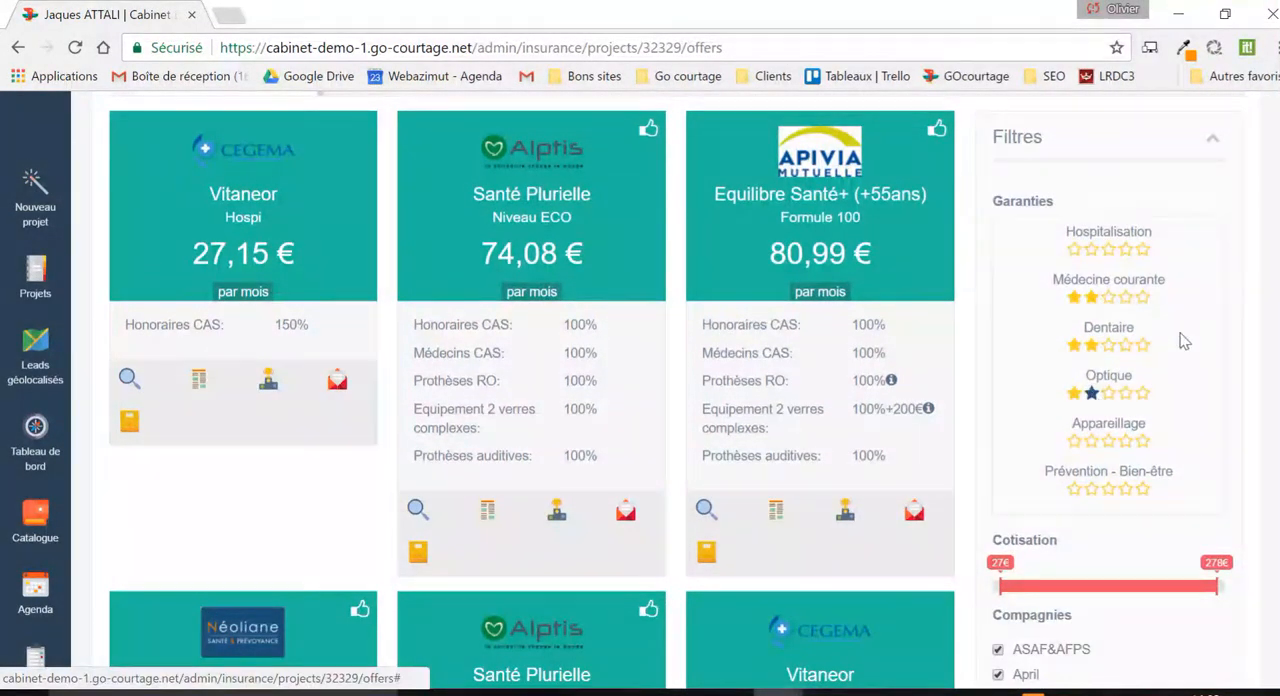
scroll(1200, 306, "down", 3)
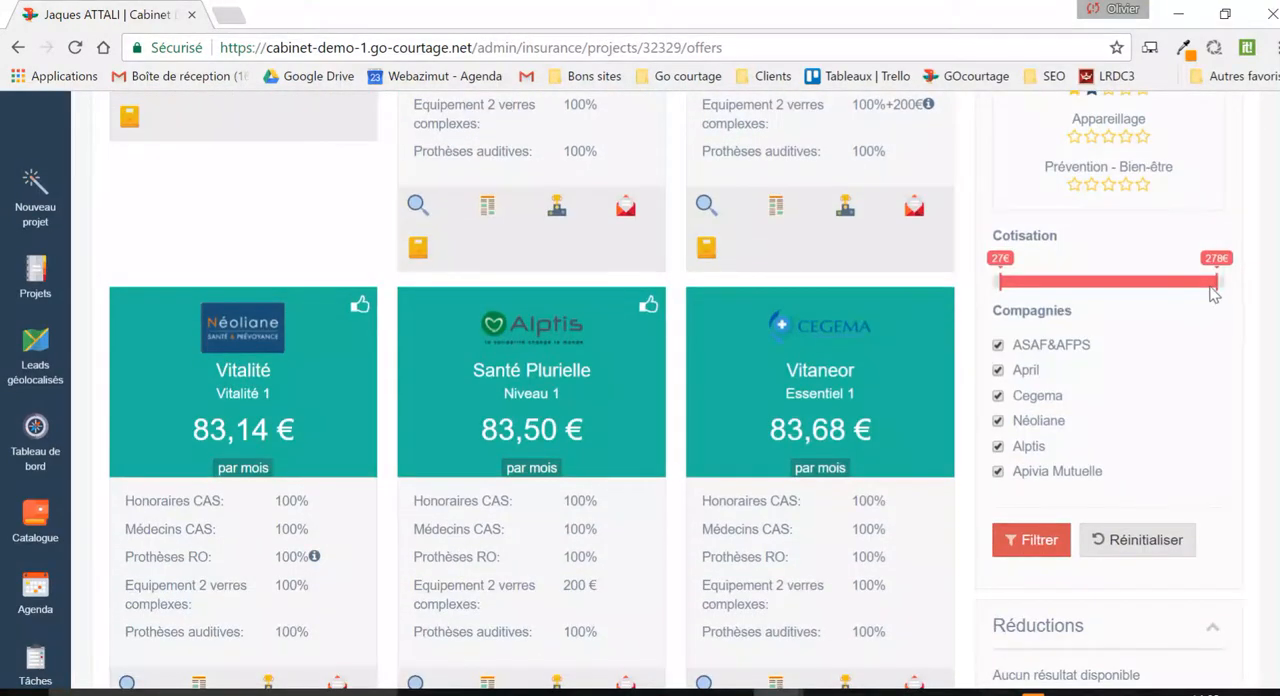
left_click_drag(1212, 291, 1092, 289)
left_click(1031, 541)
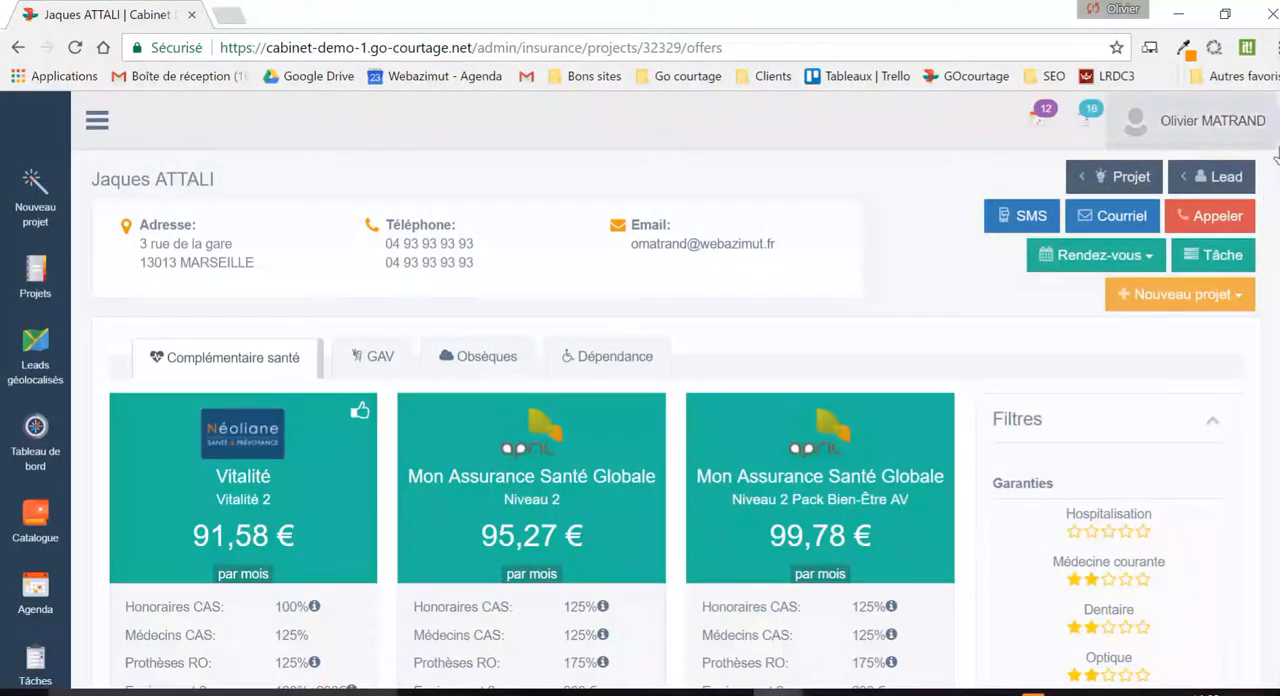
- Raise the Dentaire and Optique guarantees to three stars and filter the offers again
scroll(1276, 155, "down", 3)
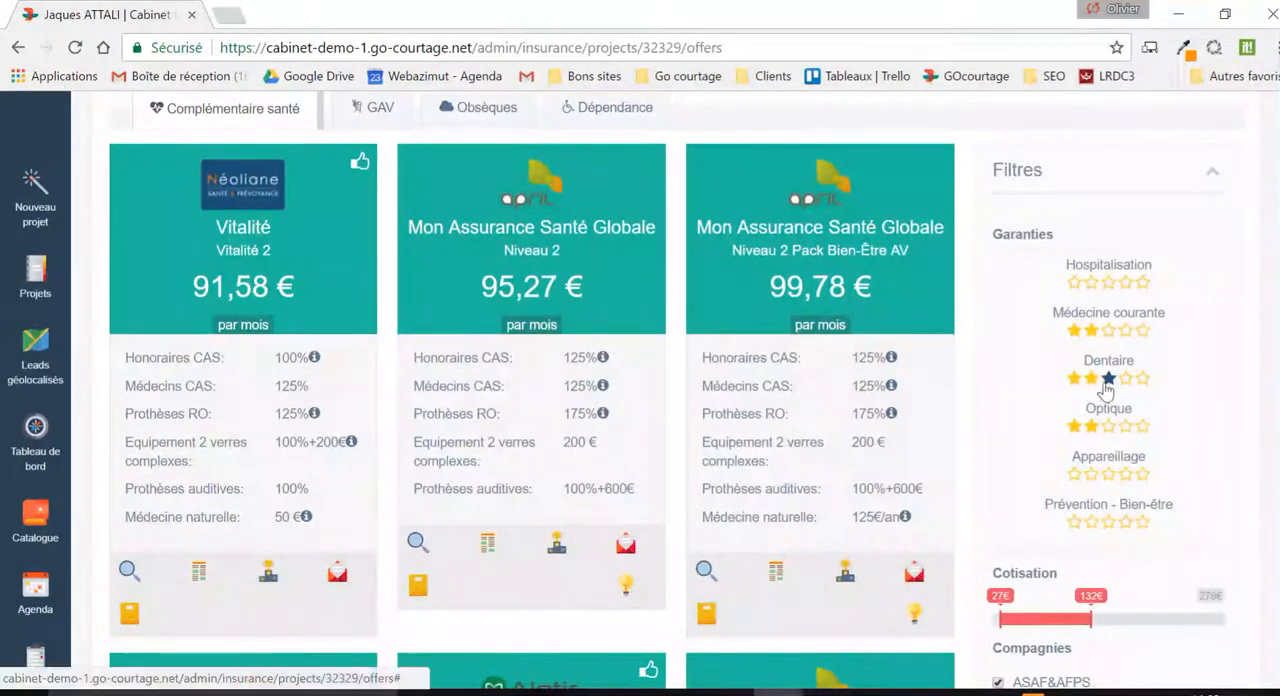
left_click(1108, 424)
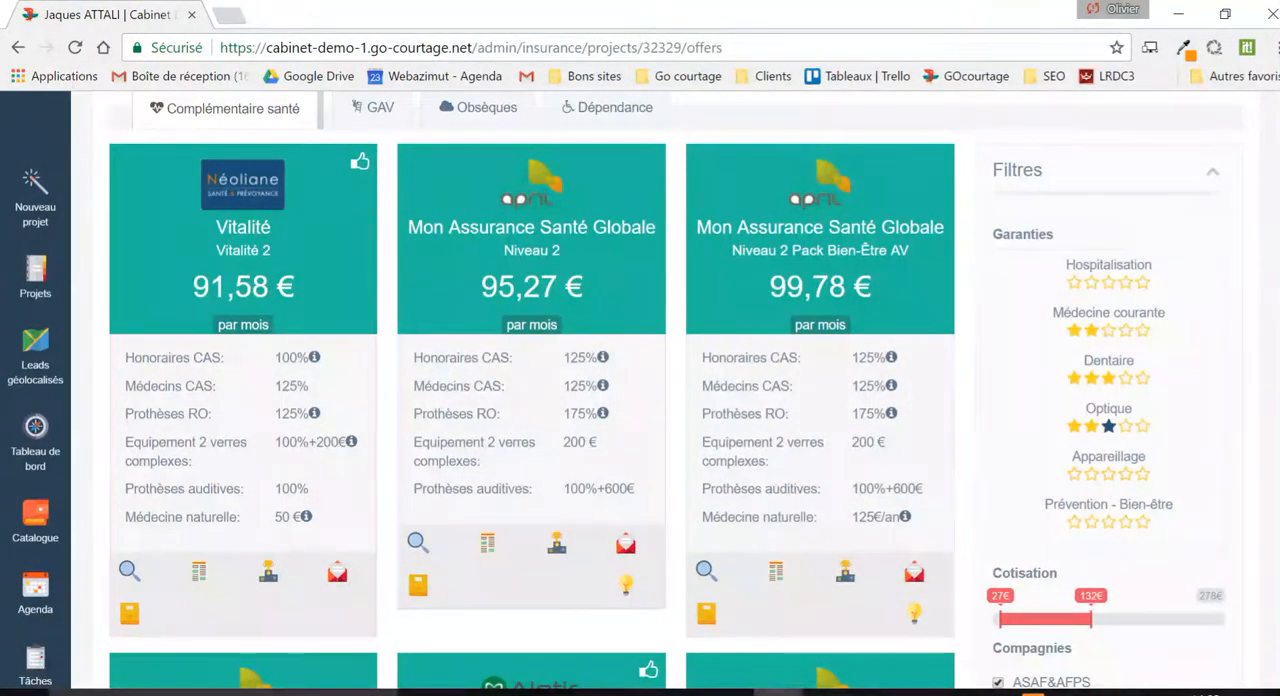
scroll(1268, 231, "down", 3)
left_click(1038, 645)
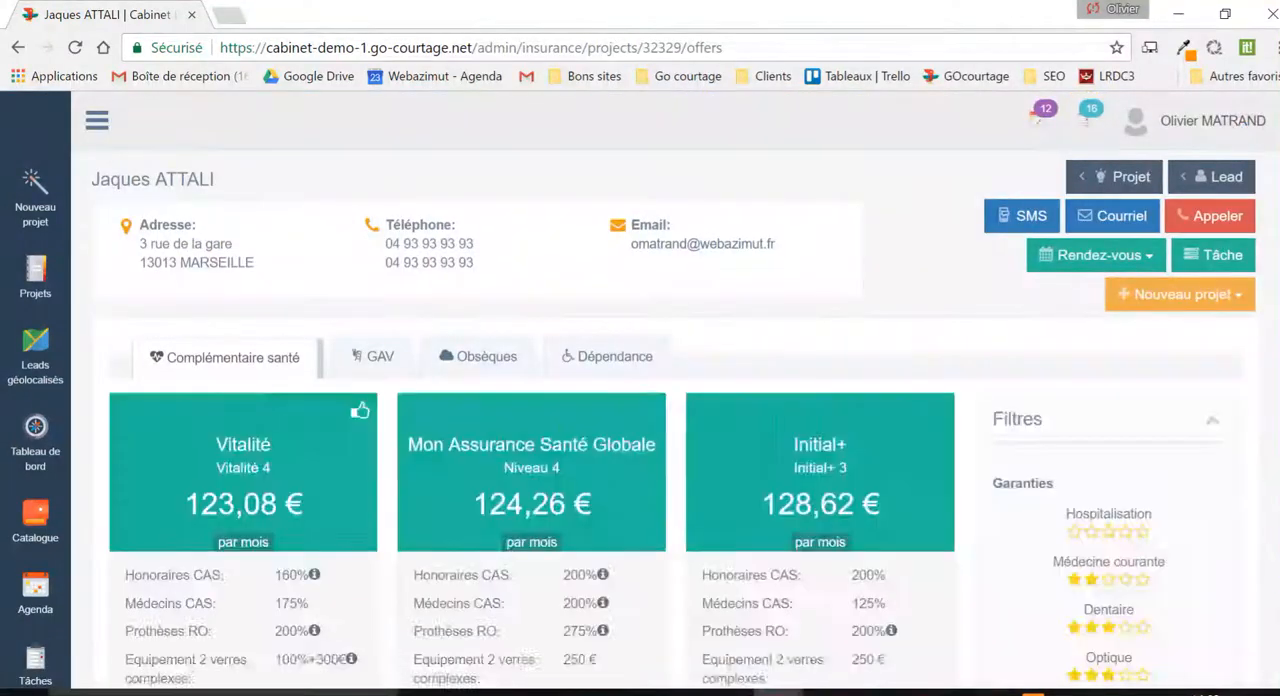
- Open the April Mon Assurance Santé Globale Niveau 4 details and check its guarantees, including the note on Actes techniques médicaux
scroll(1133, 308, "down", 5)
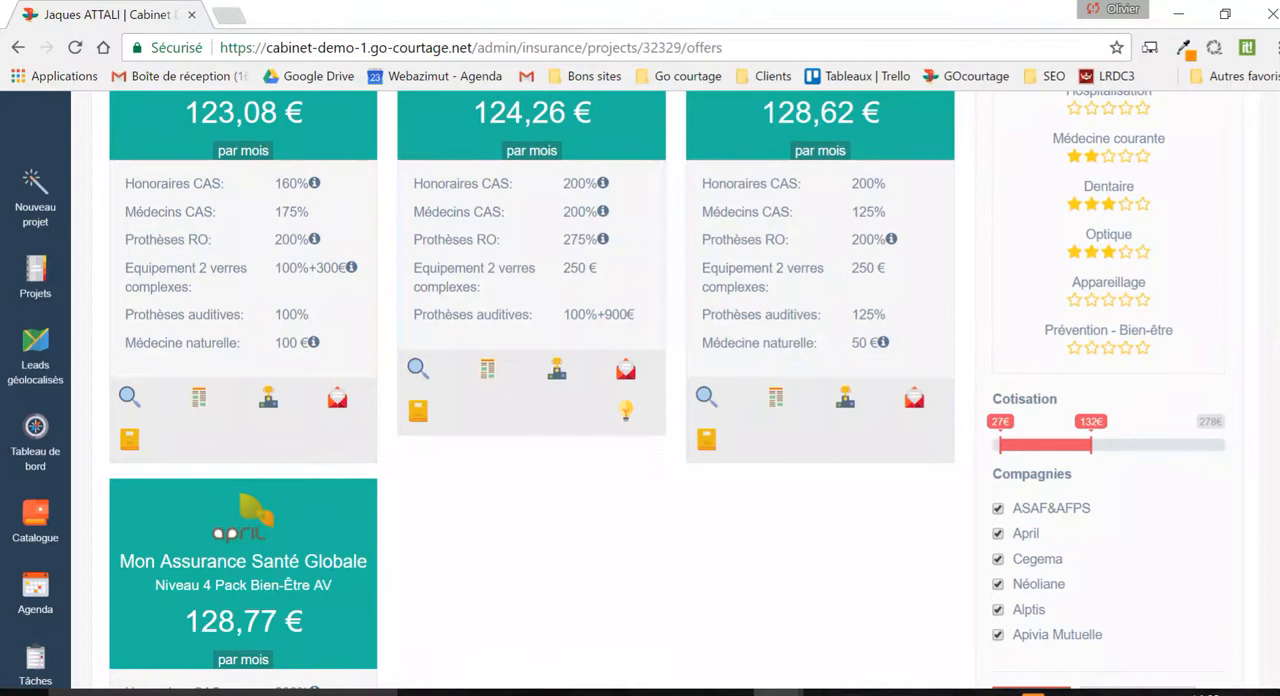
scroll(417, 497, "up", 2)
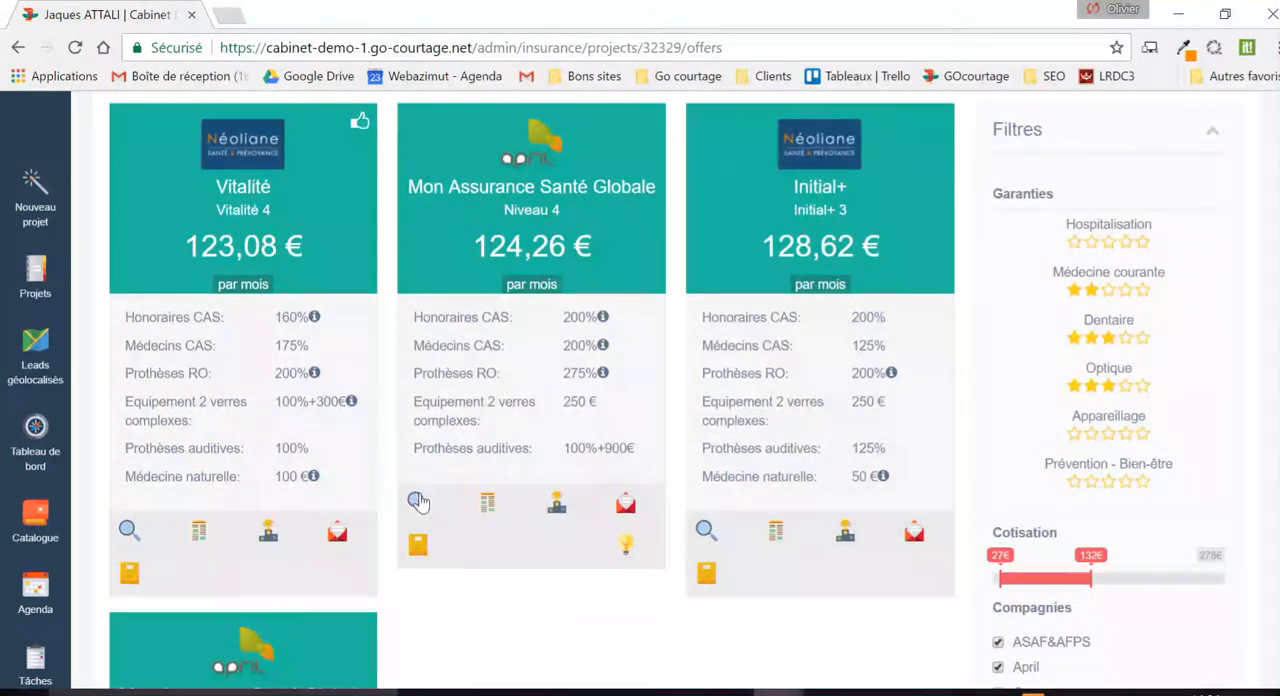
left_click(417, 497)
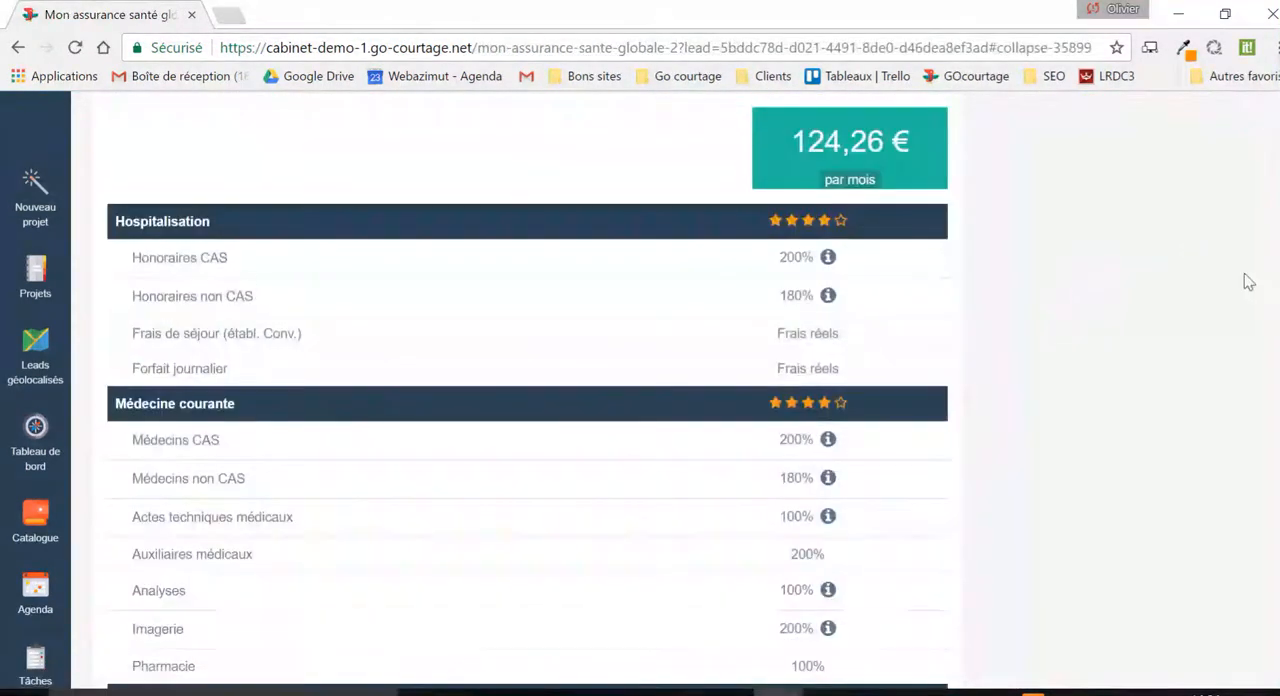
scroll(1248, 282, "down", 6)
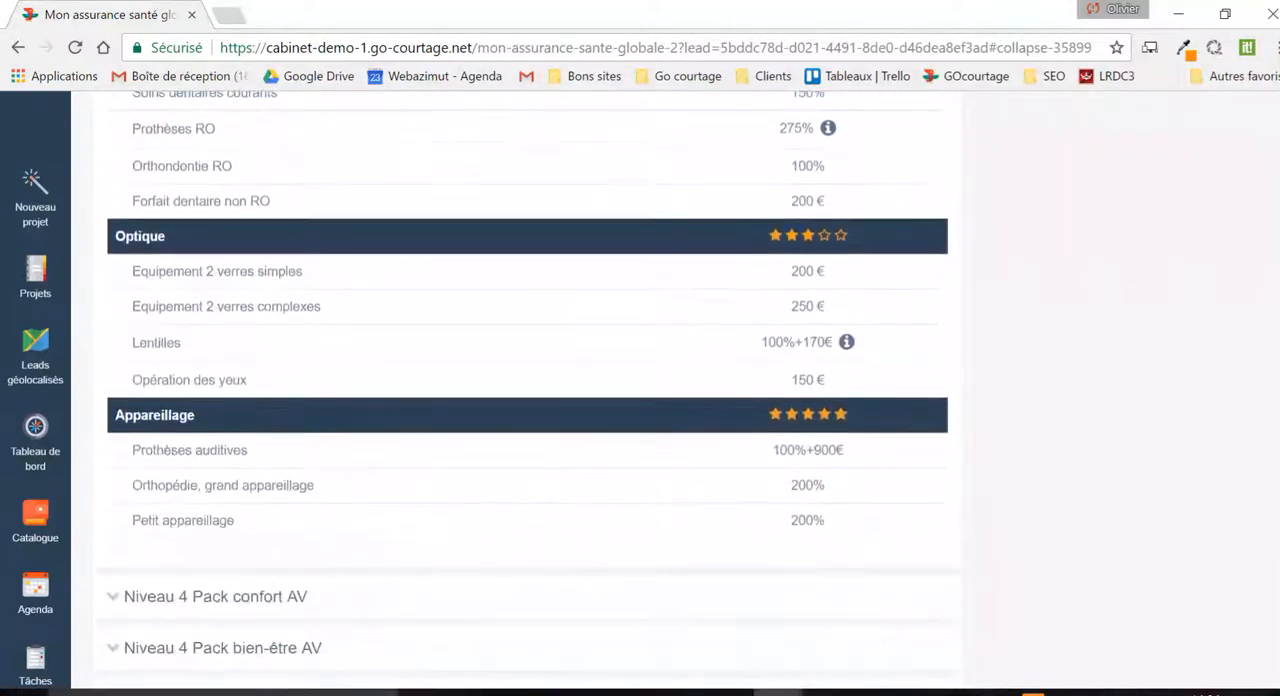
scroll(855, 256, "up", 4)
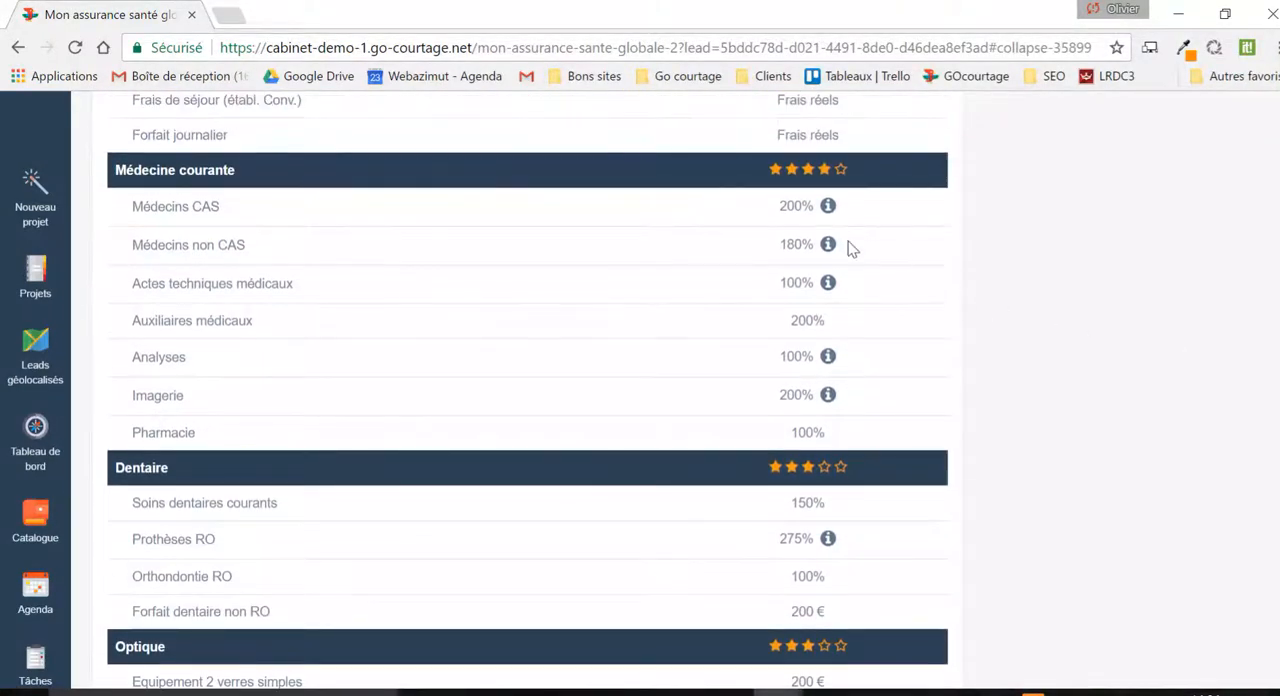
mouse_move(831, 286)
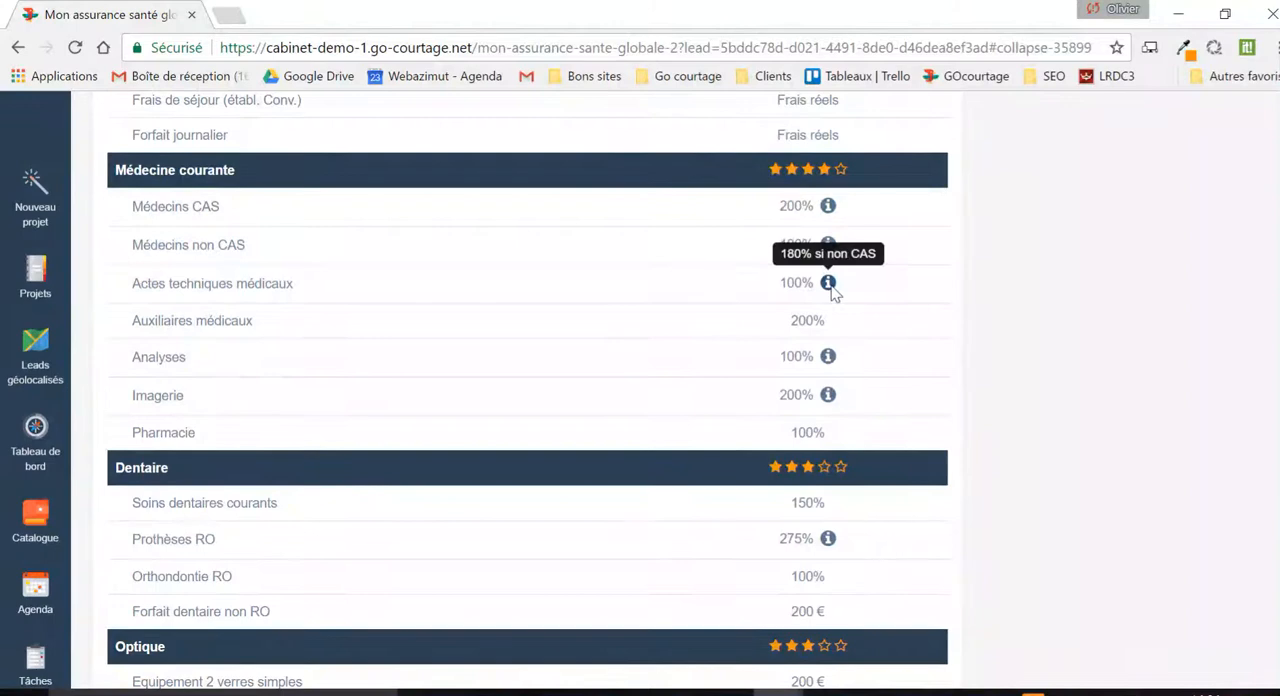
- Read the April product's internal notes, highlight its Points forts and review the Niveau 4 guarantees again
scroll(1103, 314, "up", 4)
scroll(1103, 314, "up", 6)
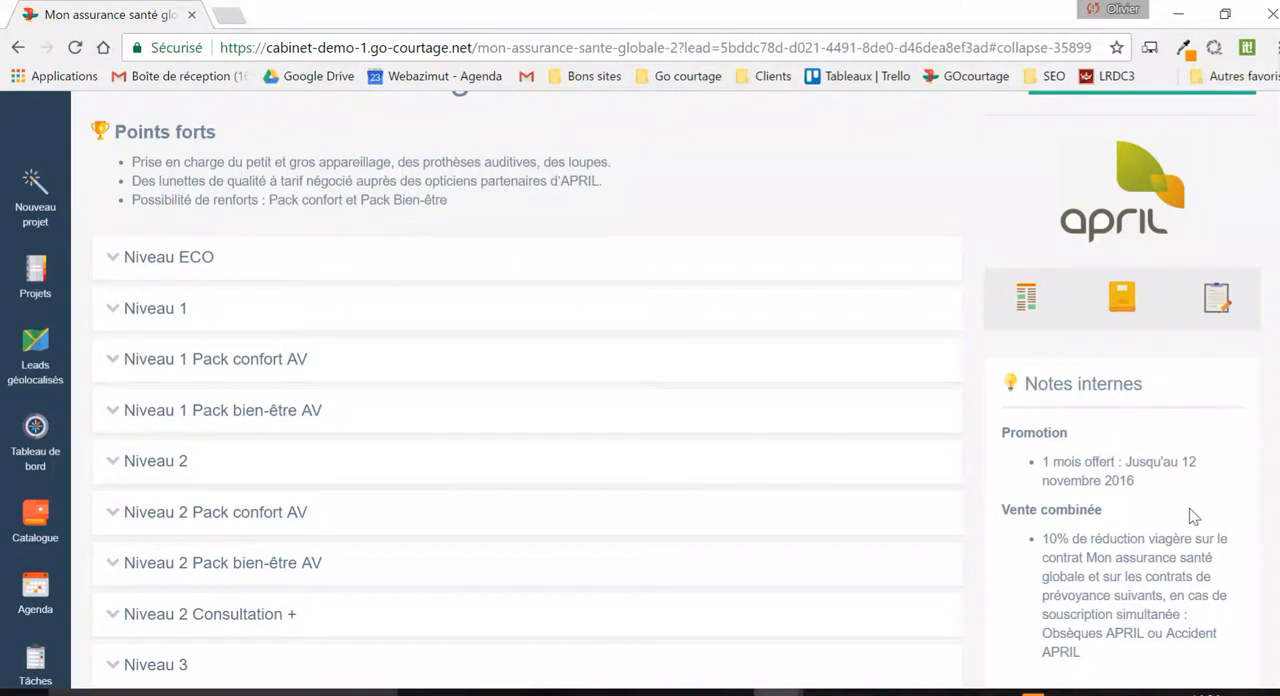
scroll(346, 306, "up", 3)
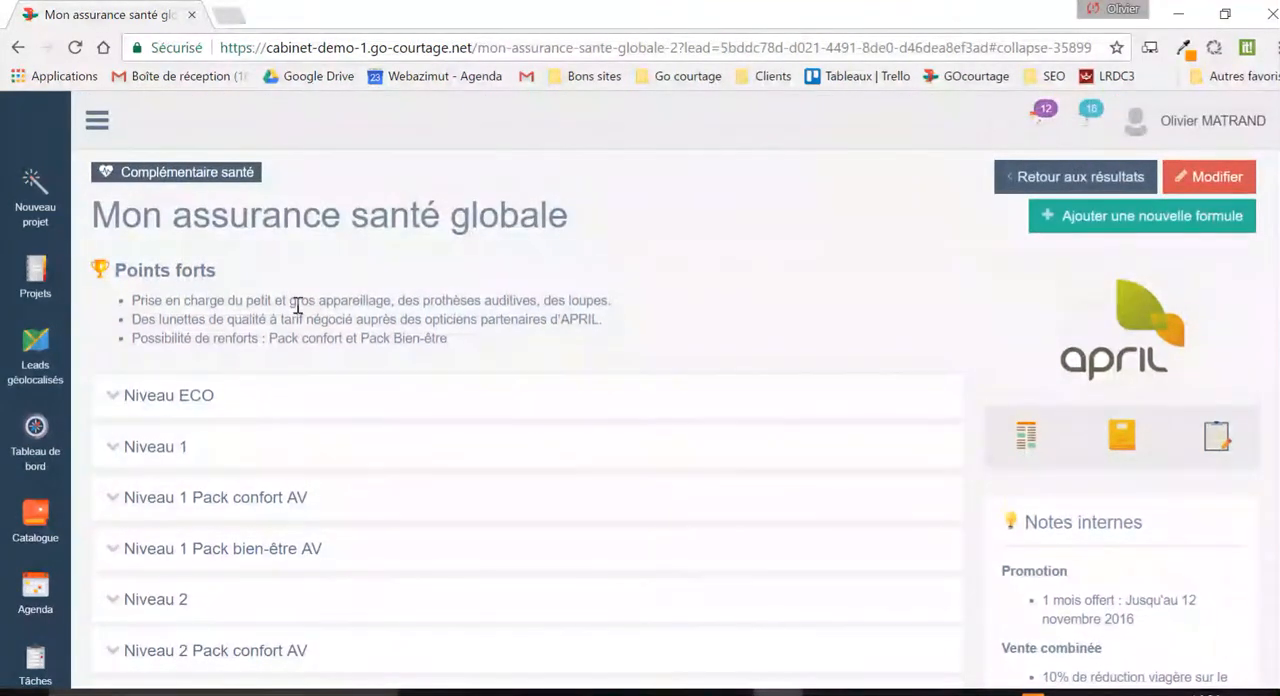
left_click_drag(123, 275, 477, 348)
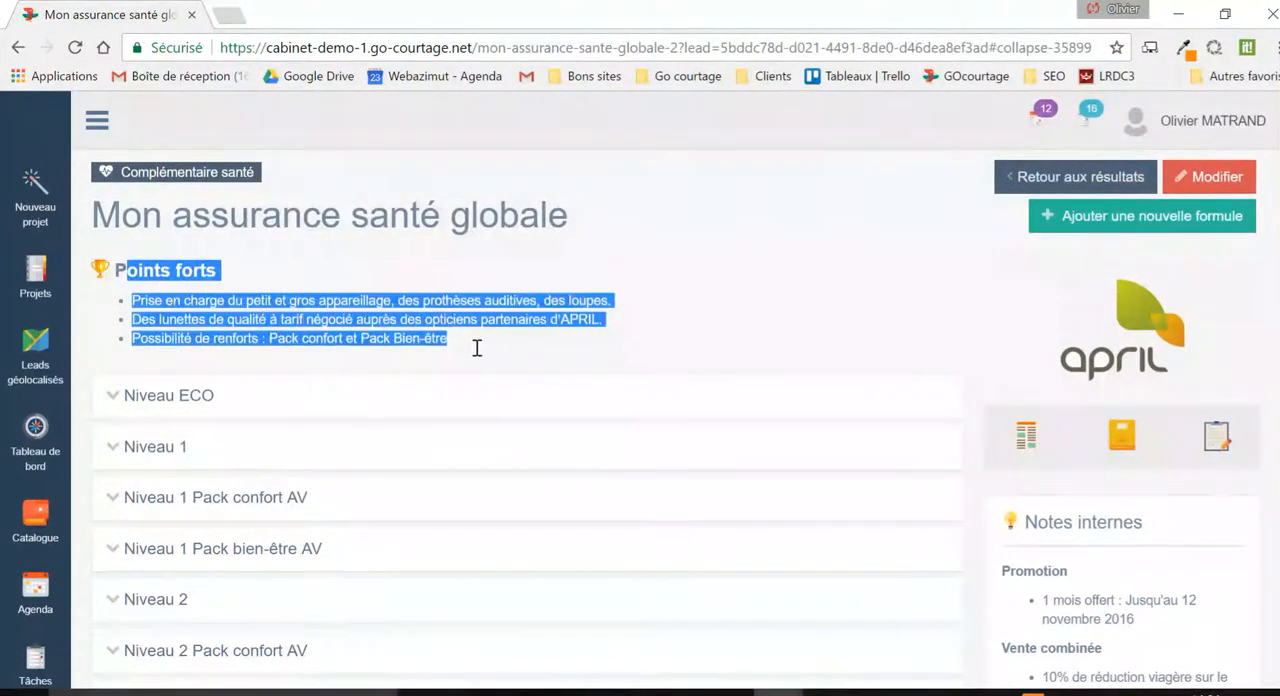
scroll(520, 385, "down", 9)
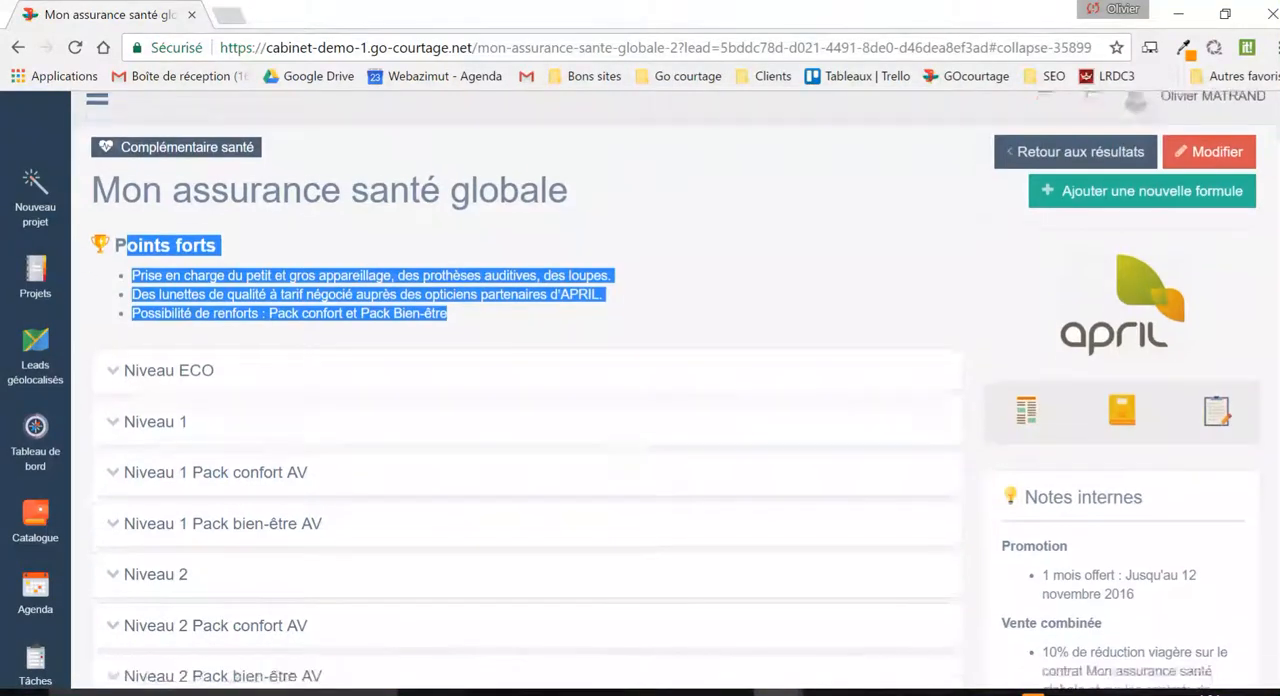
scroll(1079, 430, "down", 1)
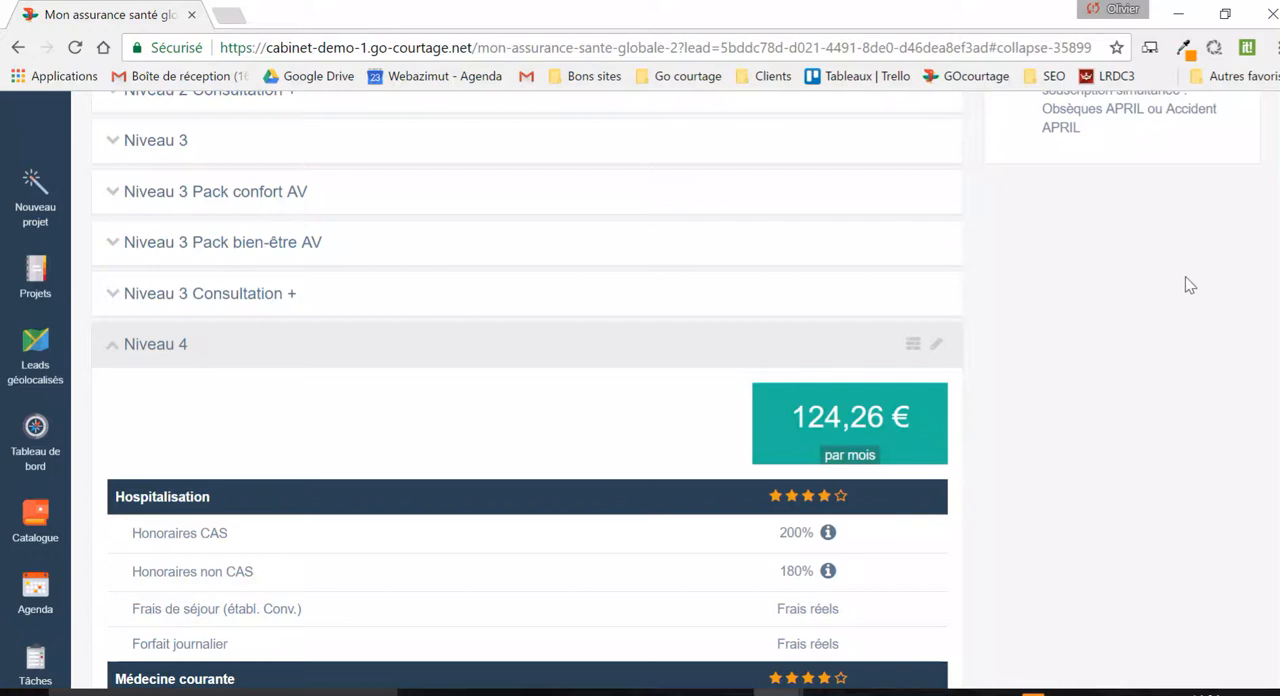
scroll(1263, 460, "down", 12)
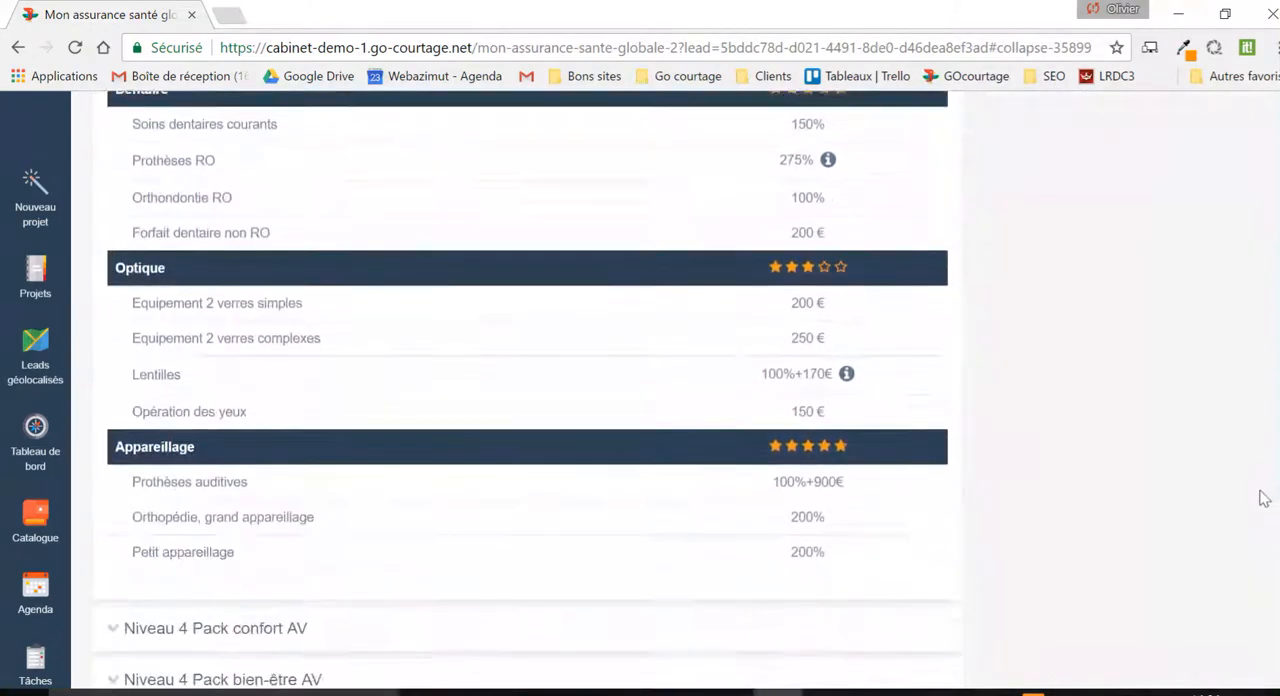
- Open the Niveau 4 Pack confort AV formula and review its guarantees and monthly price
left_click(297, 497)
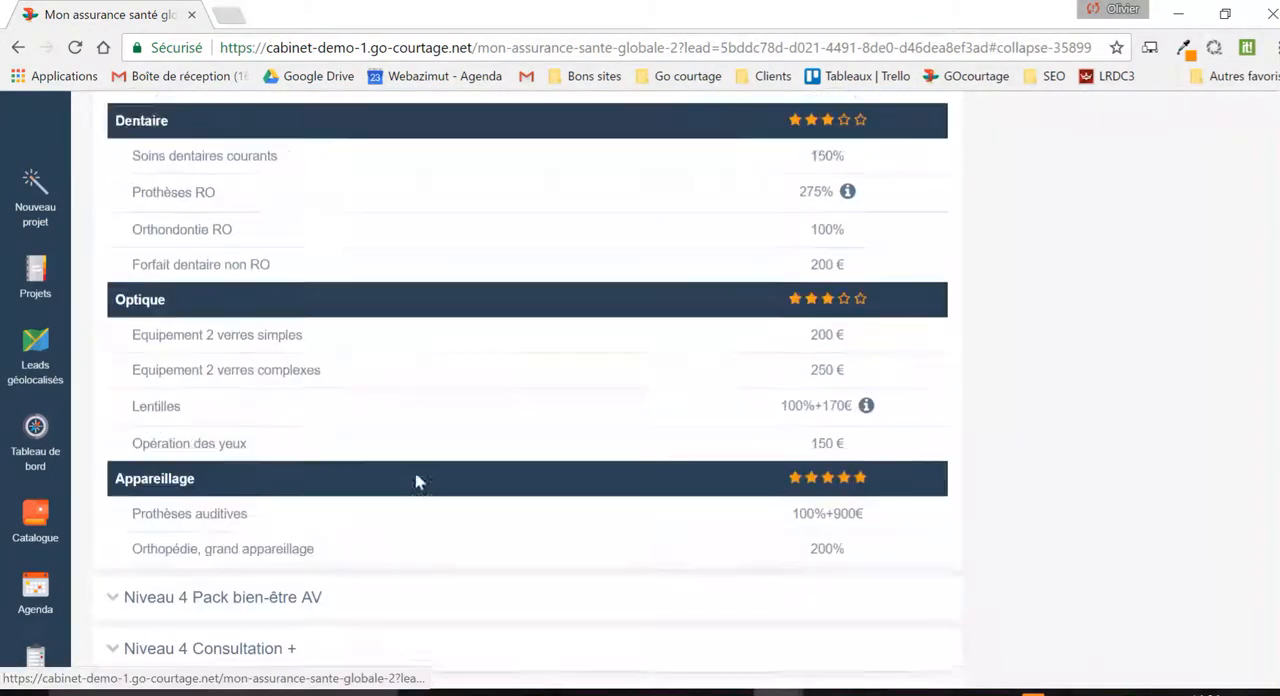
scroll(1260, 470, "up", 10)
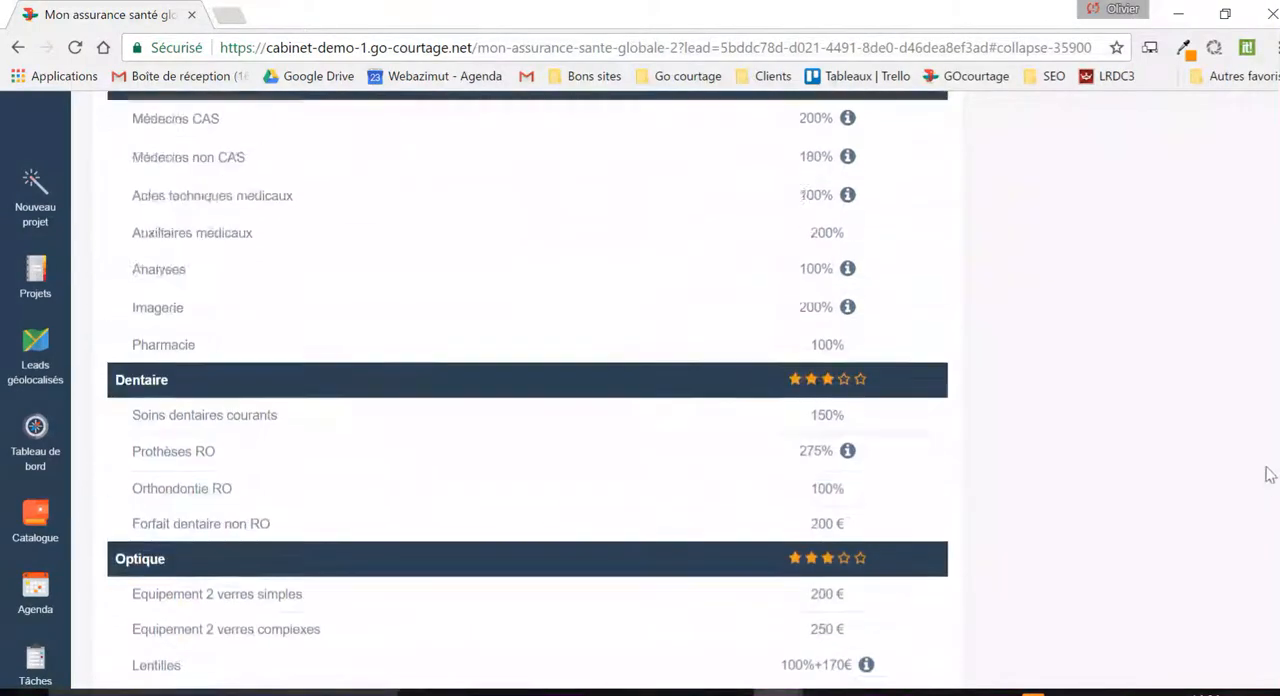
scroll(1250, 410, "up", 3)
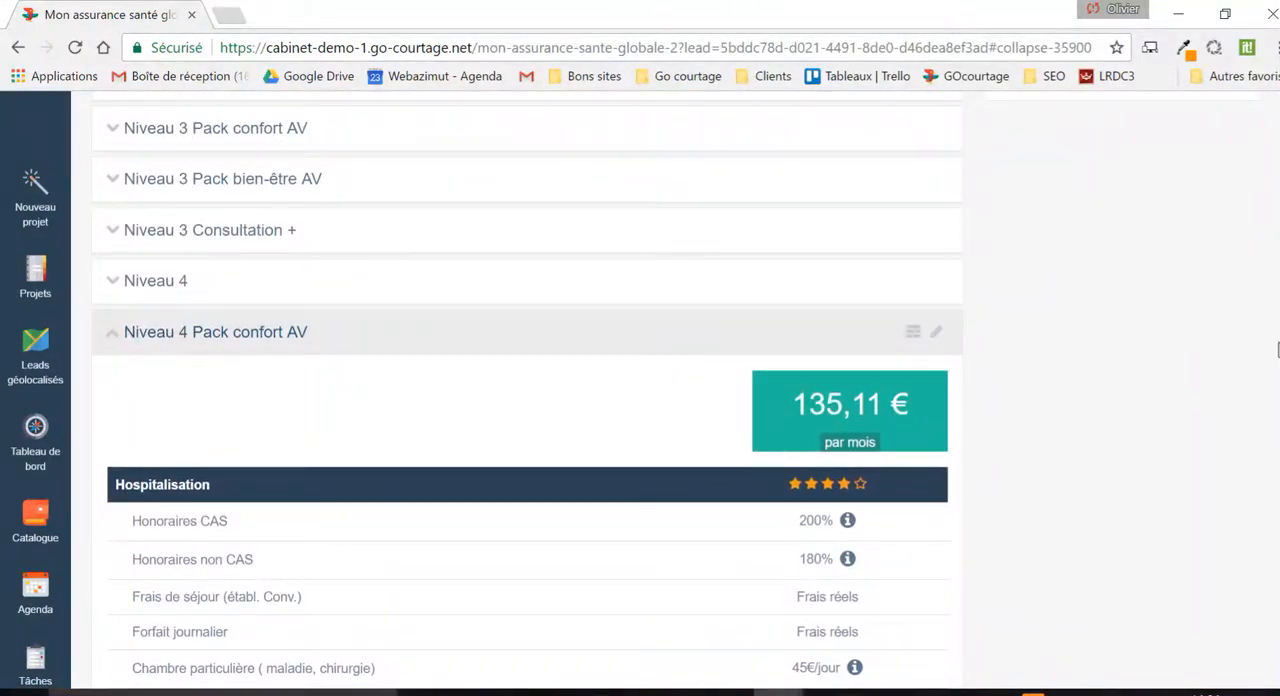
scroll(1276, 349, "up", 7)
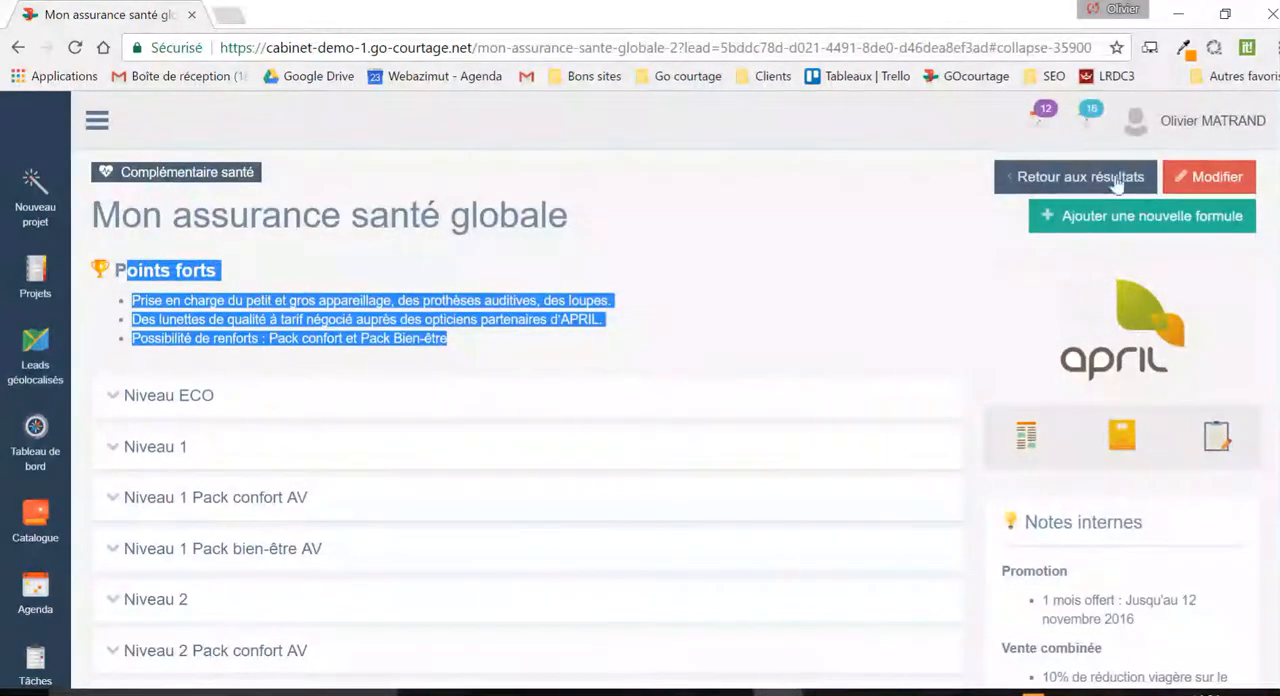
- Return to the results and add Vitalité 4, April Niveau 4 and April Niveau 4 Pack Bien-Être AV to the comparator
left_click(1090, 177)
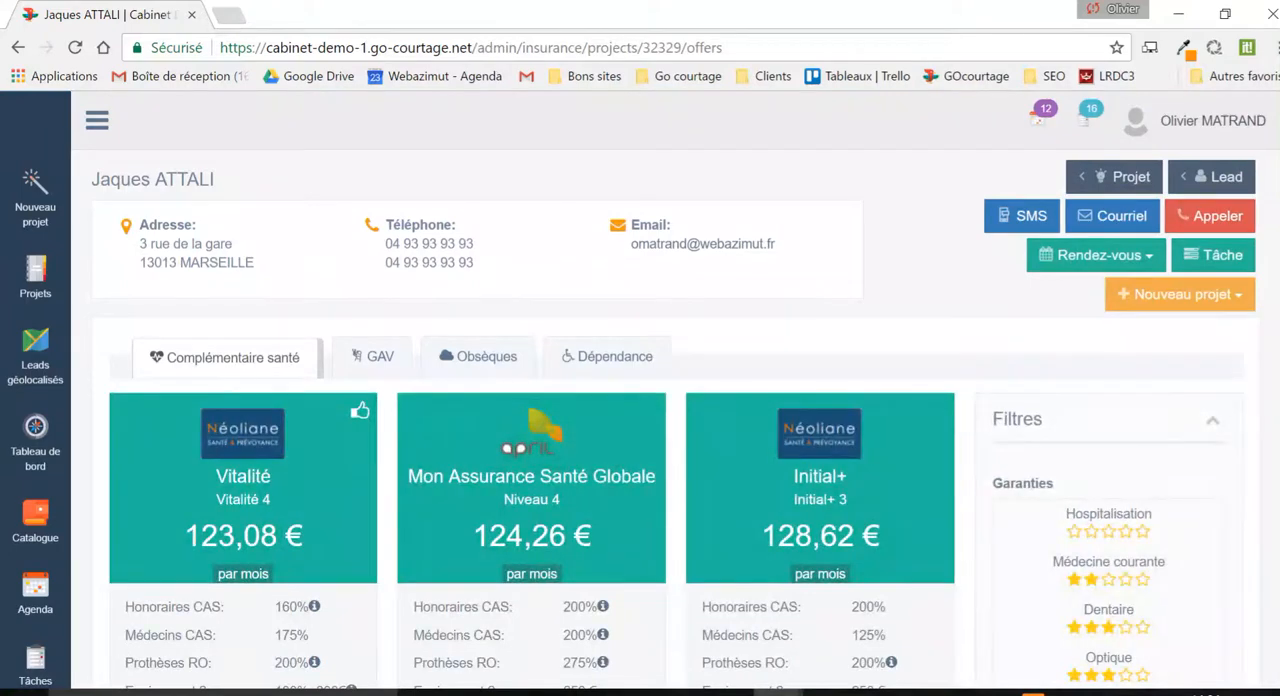
scroll(675, 392, "down", 3)
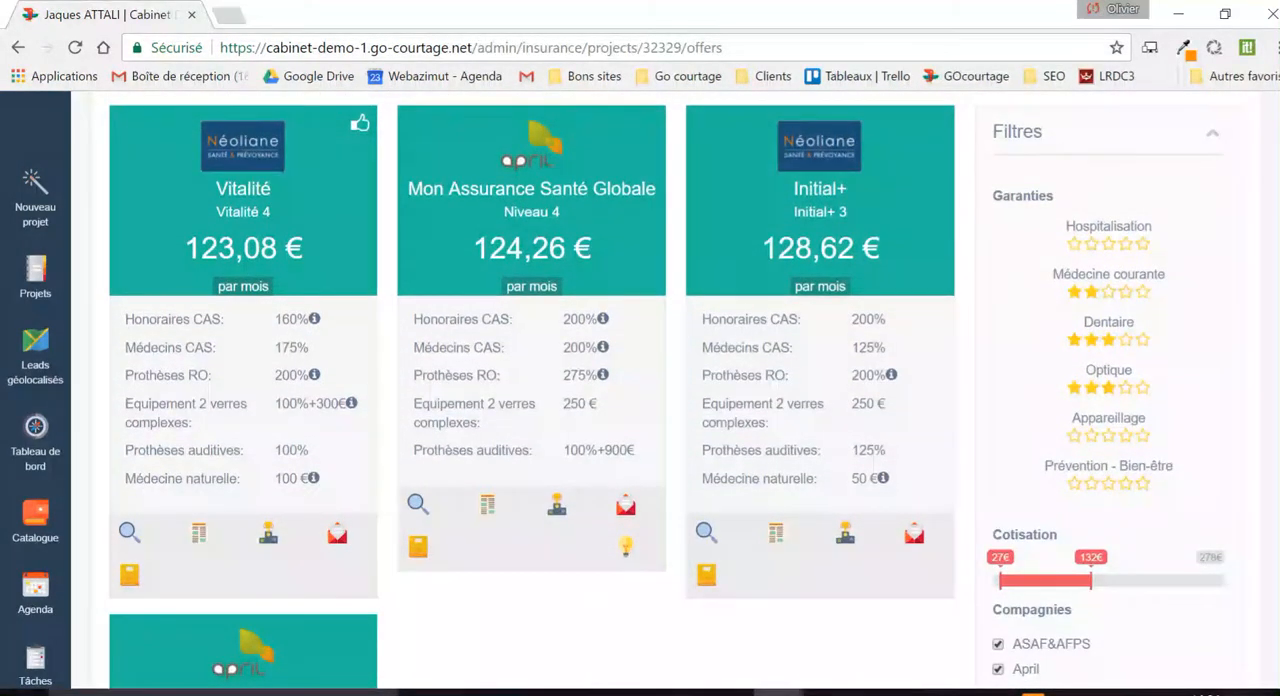
scroll(642, 388, "down", 1)
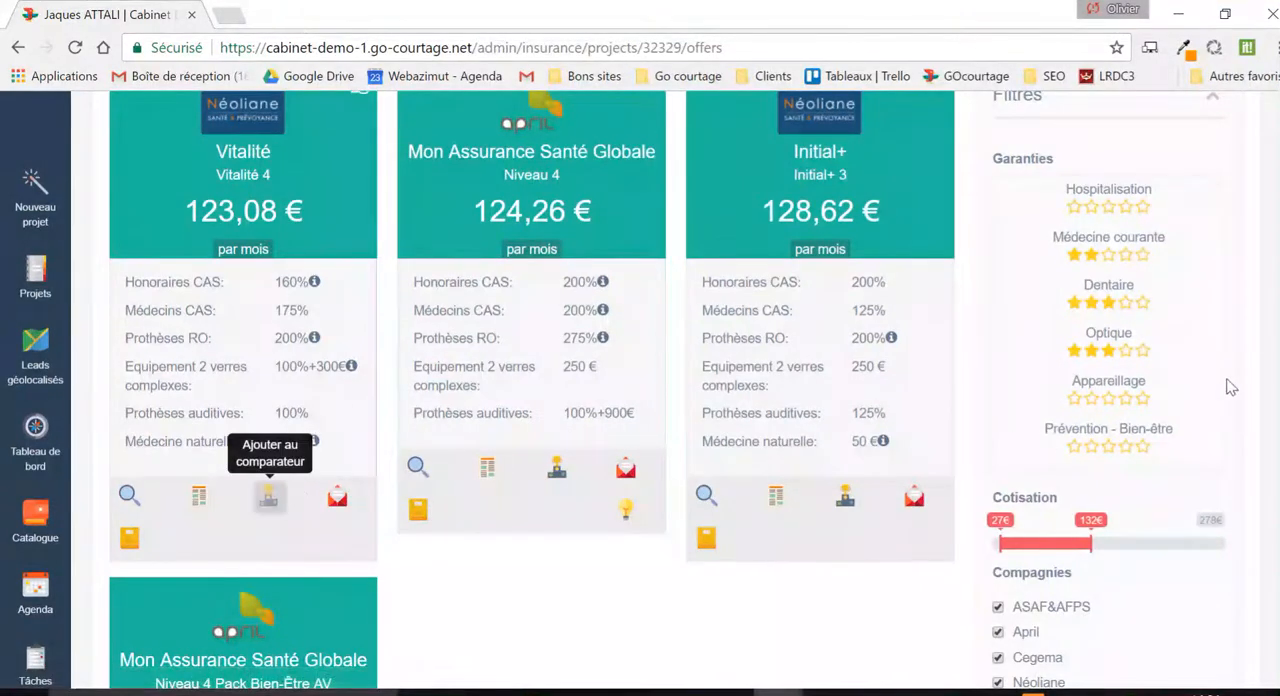
left_click(269, 497)
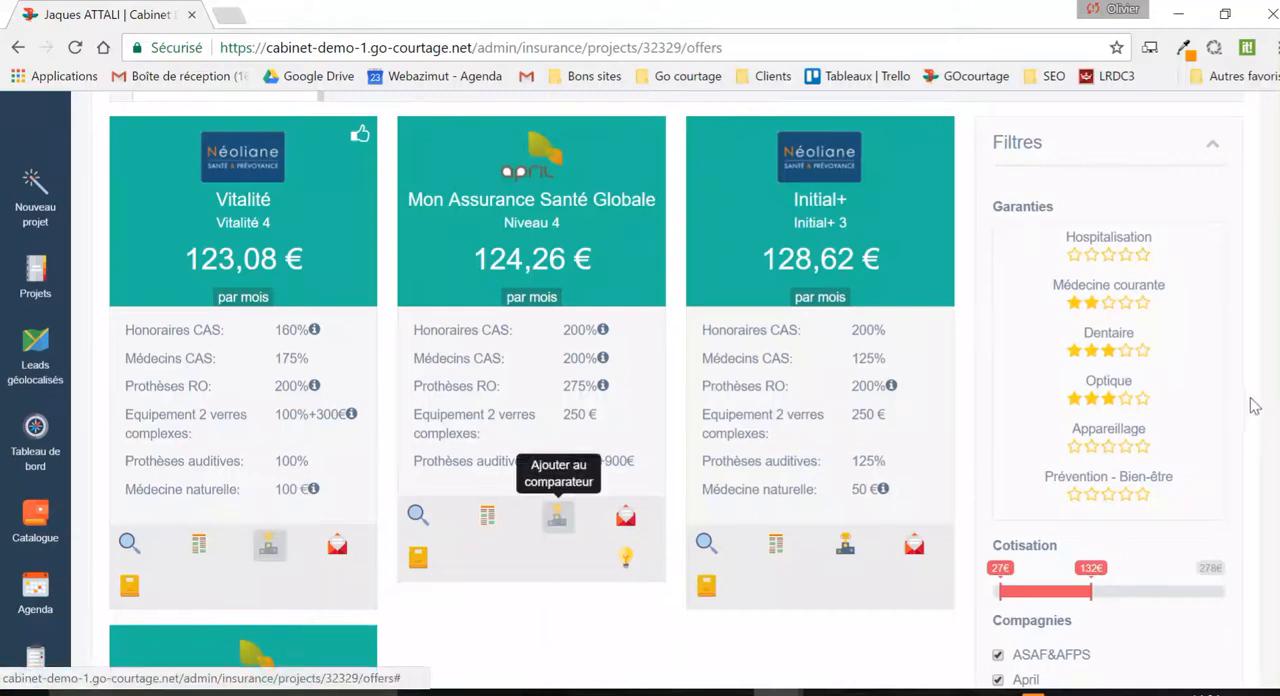
scroll(556, 530, "down", 2)
scroll(520, 560, "down", 3)
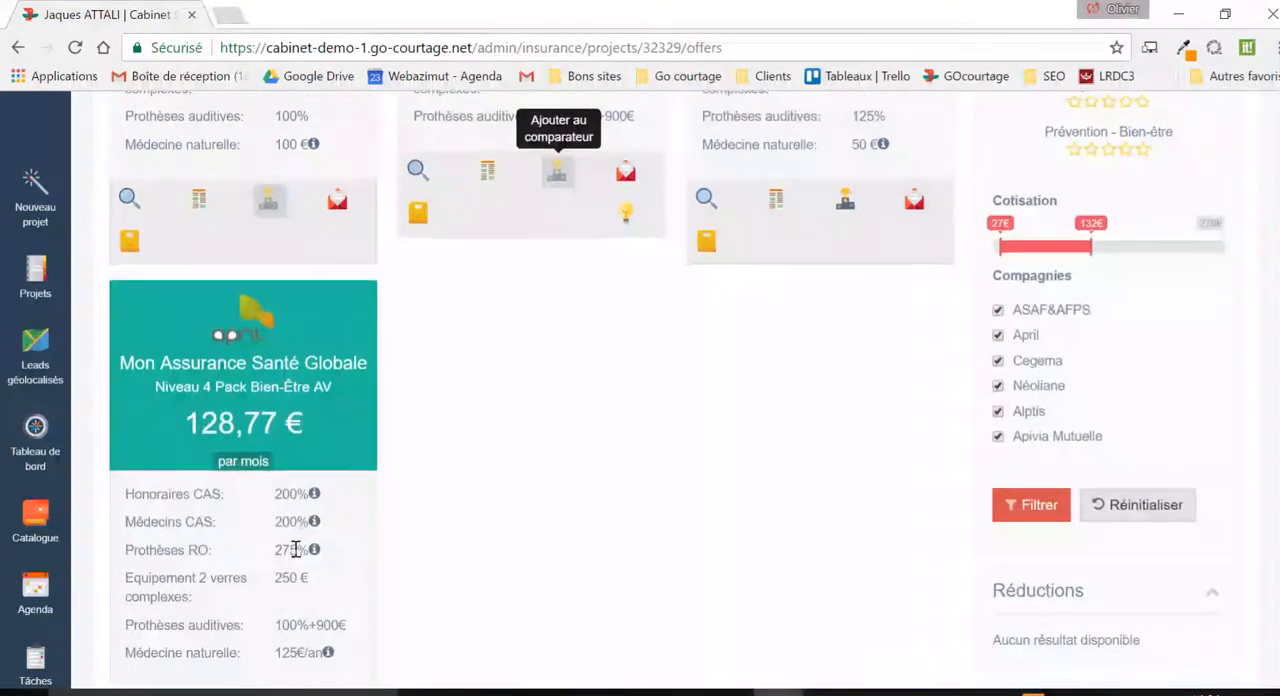
scroll(292, 550, "down", 3)
left_click(275, 420)
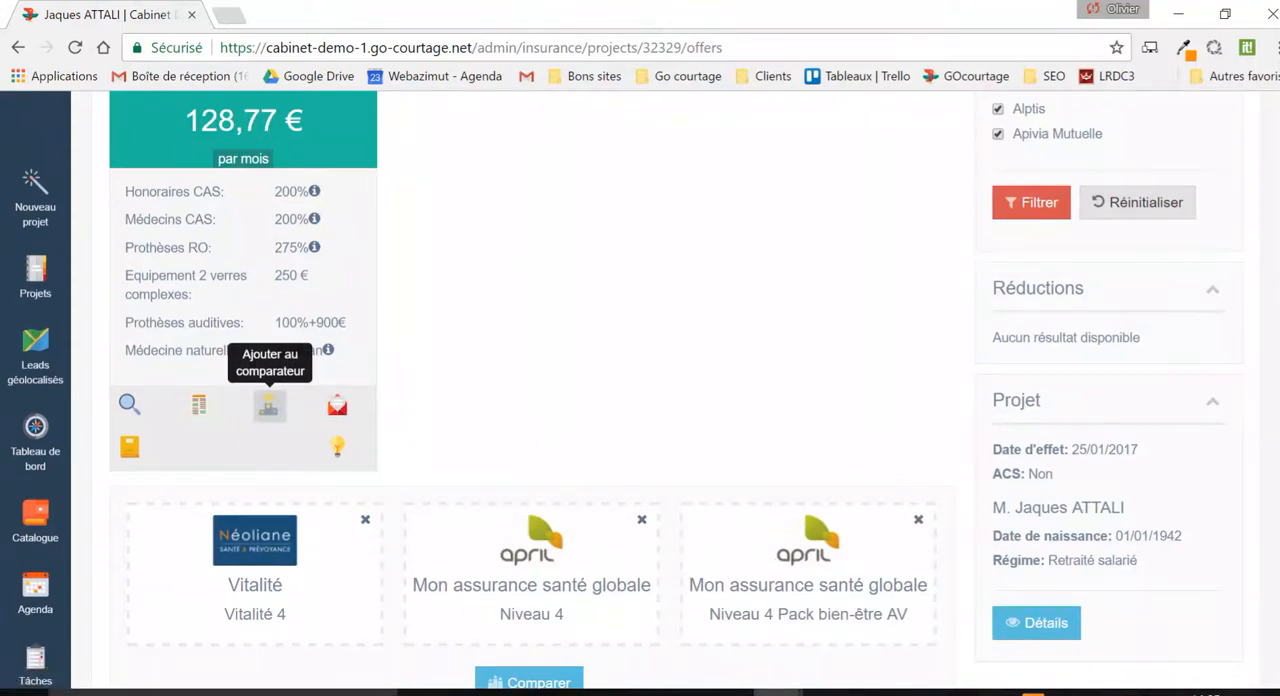
- Compare the three selected offers and review their guarantees side by side
scroll(1000, 580, "down", 1)
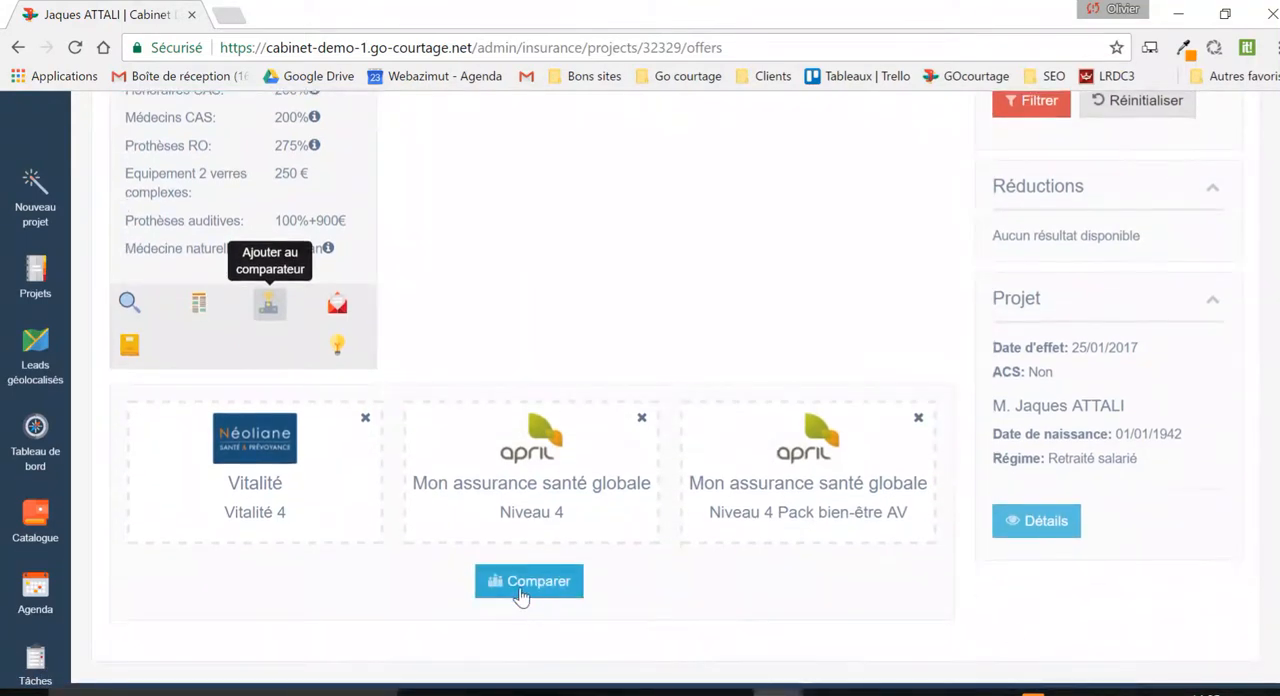
left_click(522, 595)
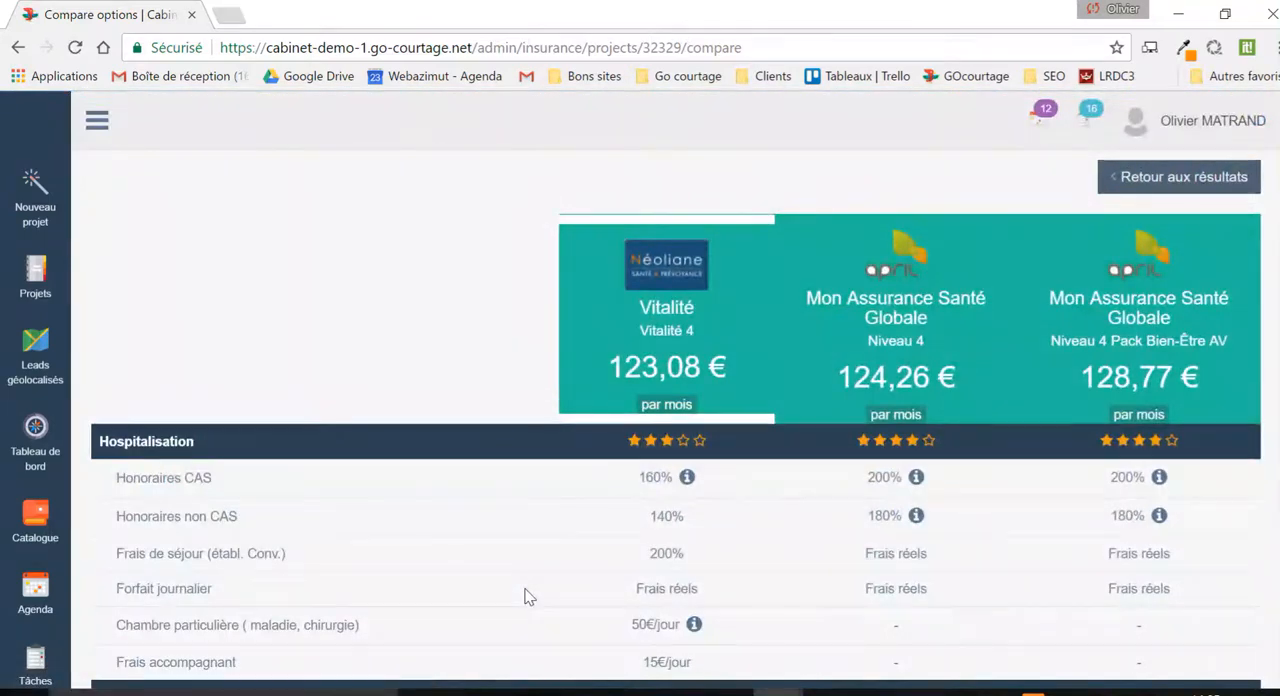
scroll(1218, 617, "down", 15)
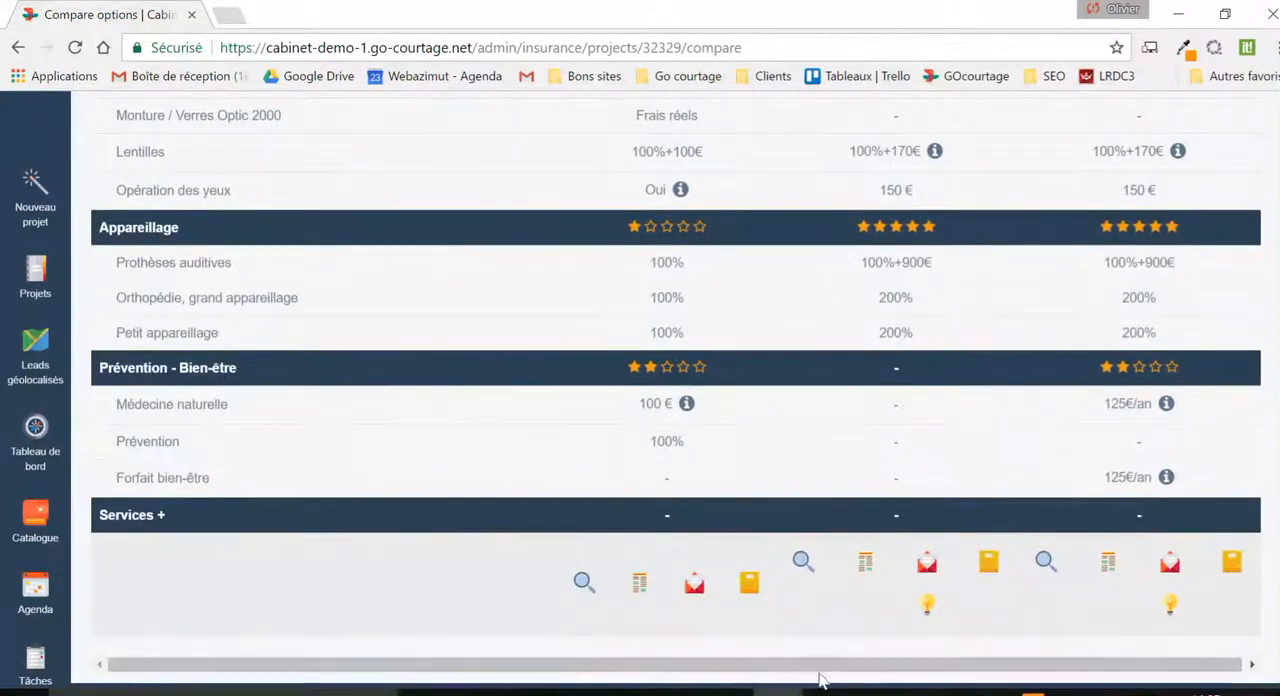
- Prepare the quote email for the Néoliane Vitalité 4 offer and check the email signature and the PDF quote's message
left_click(695, 596)
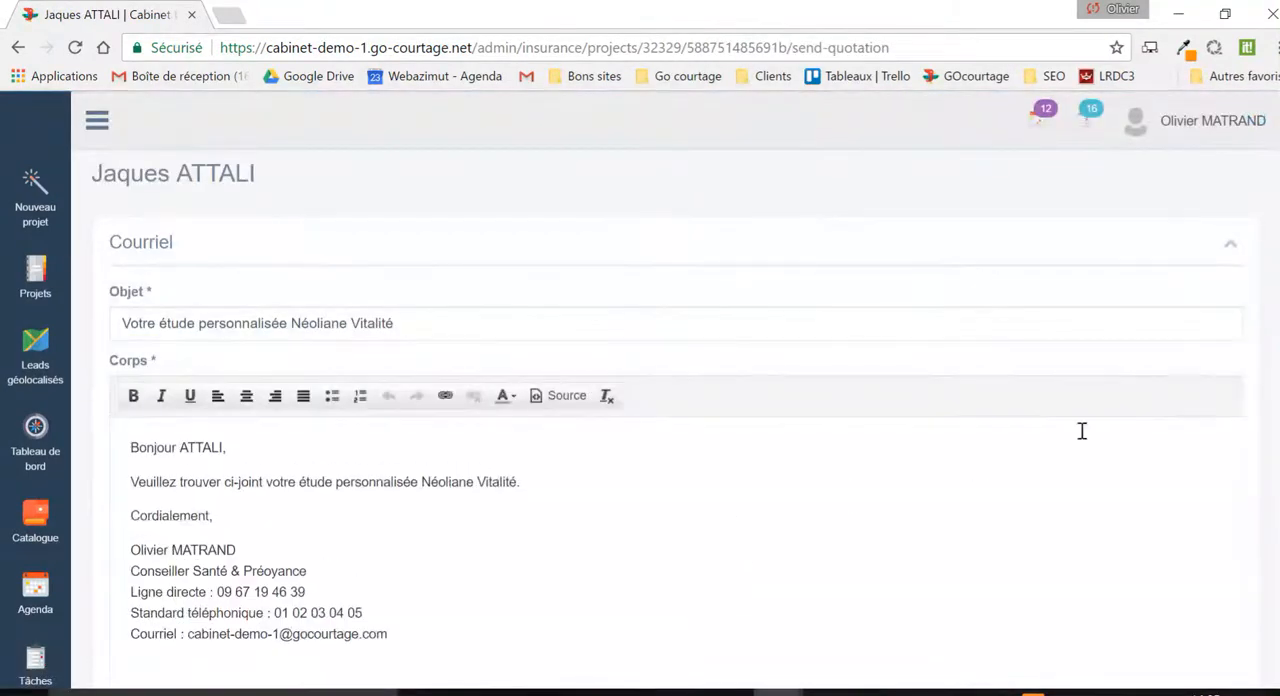
scroll(1270, 224, "down", 3)
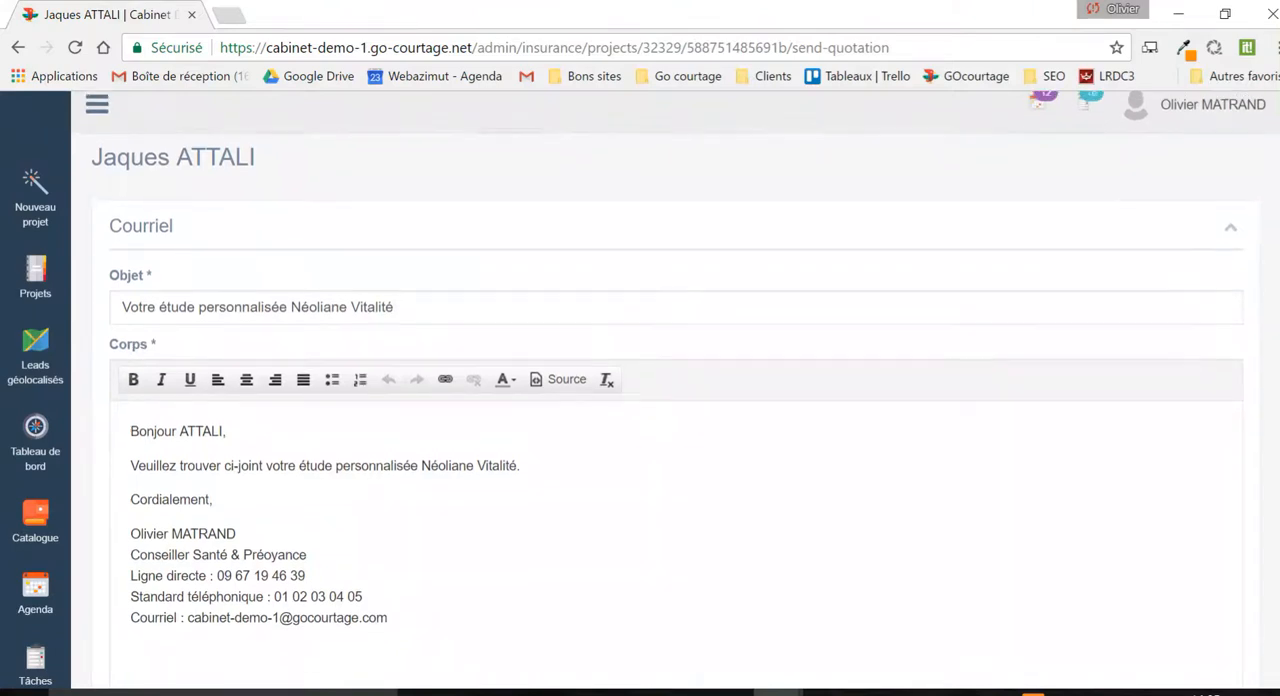
left_click_drag(388, 497, 118, 416)
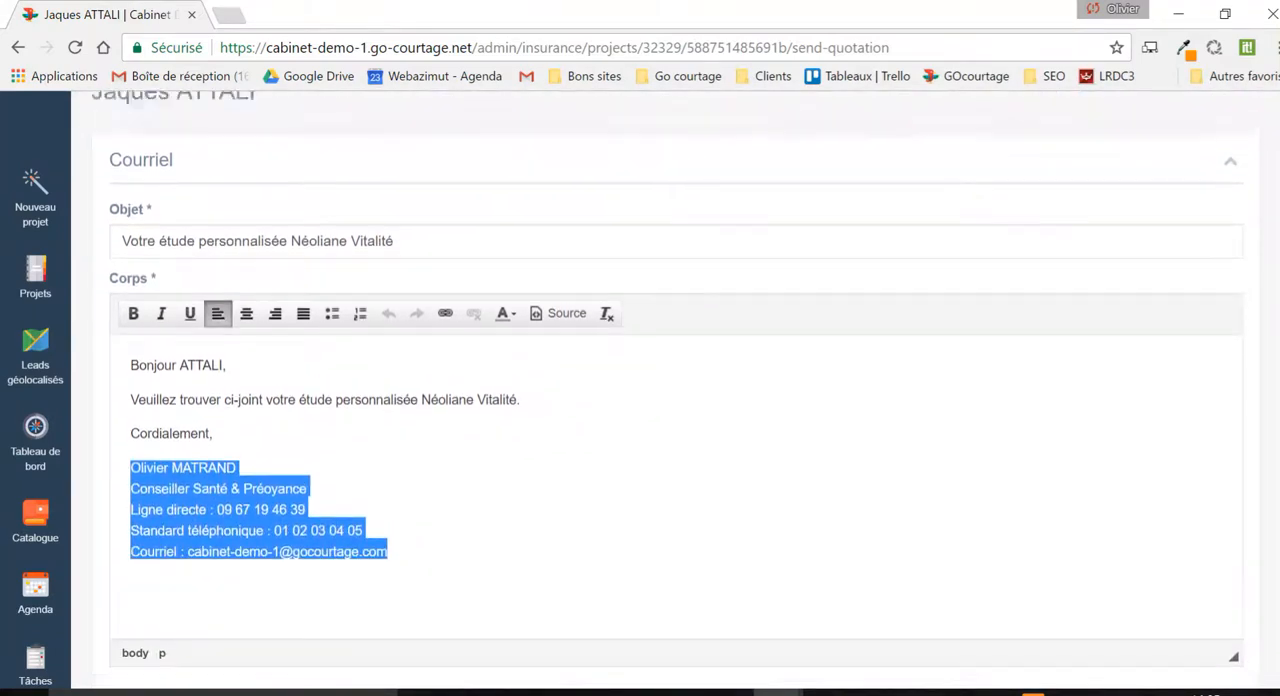
scroll(1264, 428, "down", 5)
left_click_drag(297, 497, 114, 355)
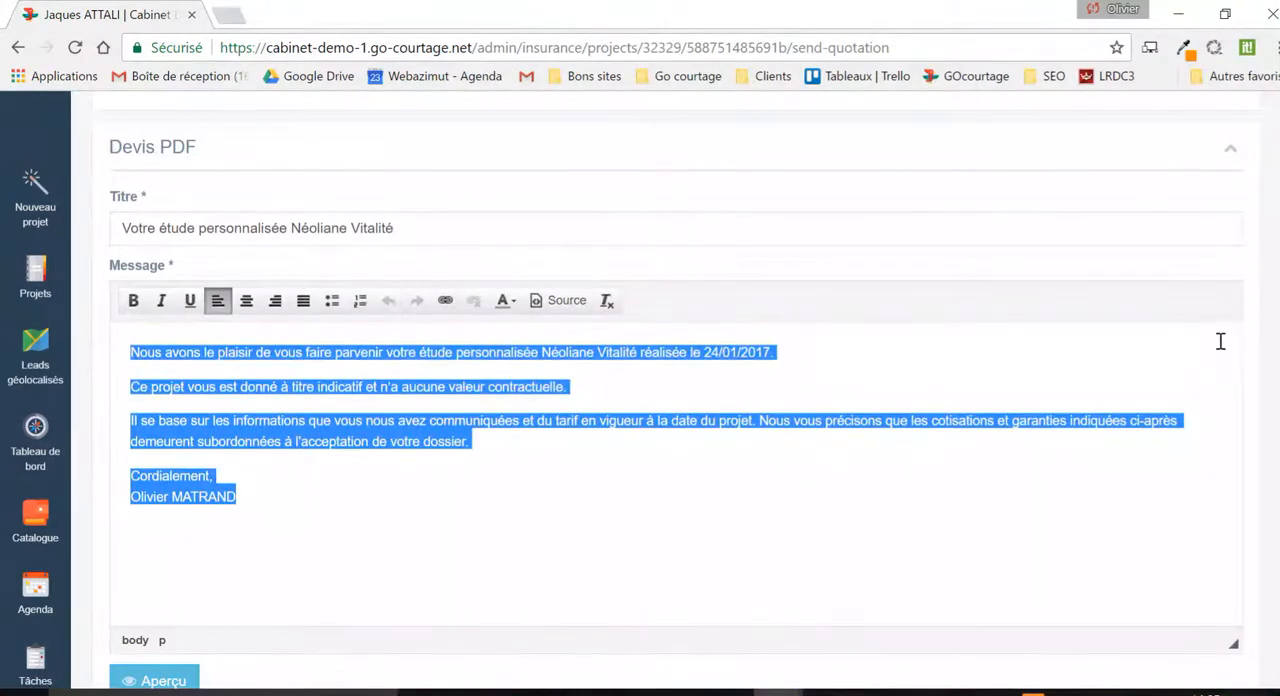
left_click(1146, 359)
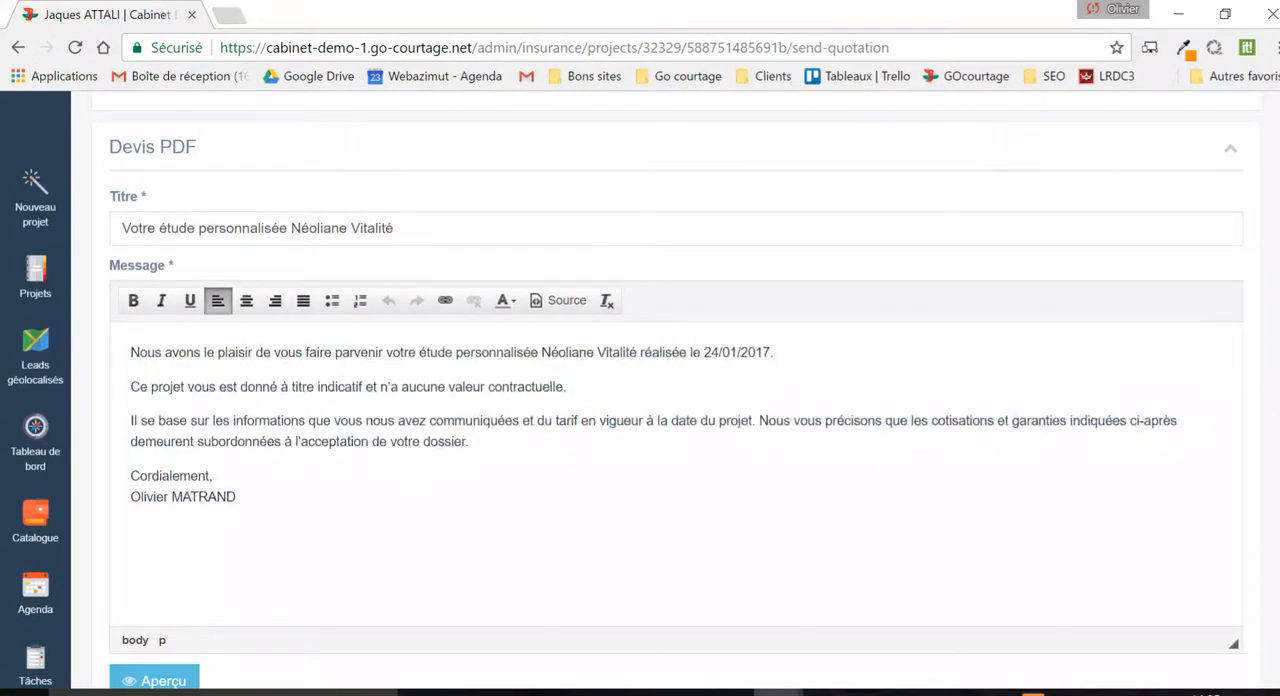
- Attach the plaquette, conditions générales and bulletin d'adhésion to the Néoliane Vitalité quote and send it
scroll(675, 390, "down", 3)
left_click(115, 535)
left_click(115, 561)
left_click(115, 587)
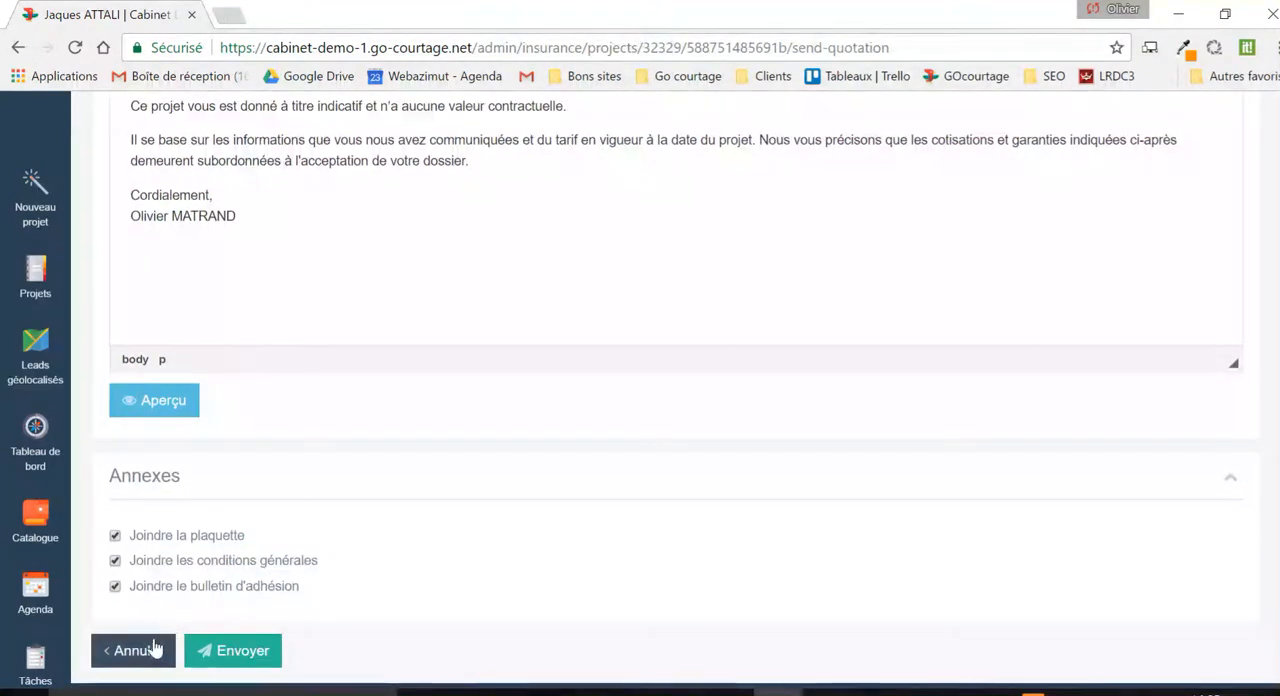
left_click(222, 651)
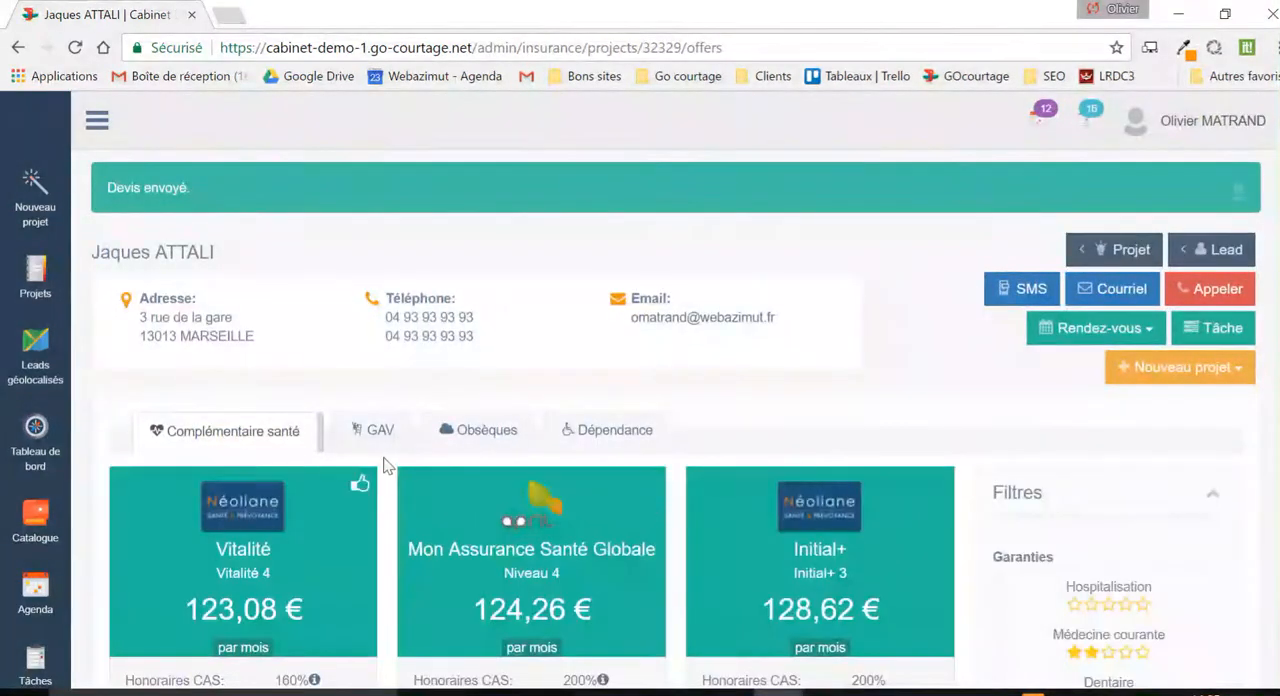
- Browse the GAV offers available for the client
left_click(385, 437)
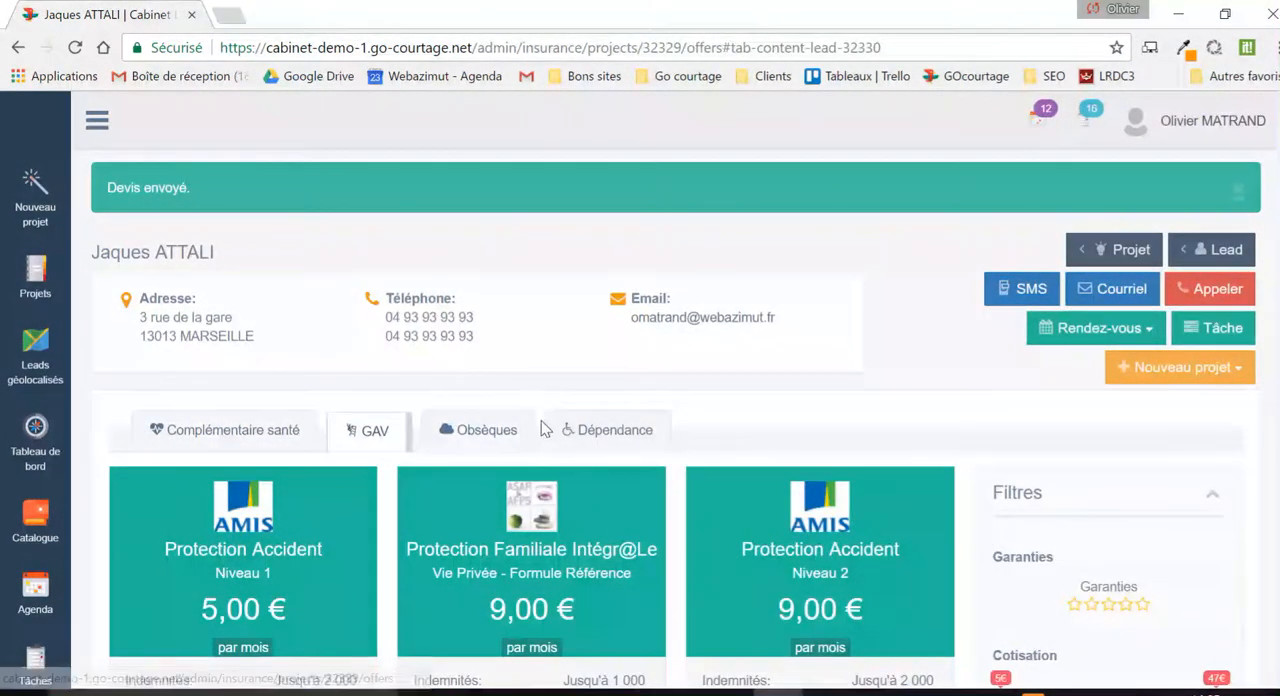
scroll(540, 428, "down", 3)
scroll(540, 428, "down", 3)
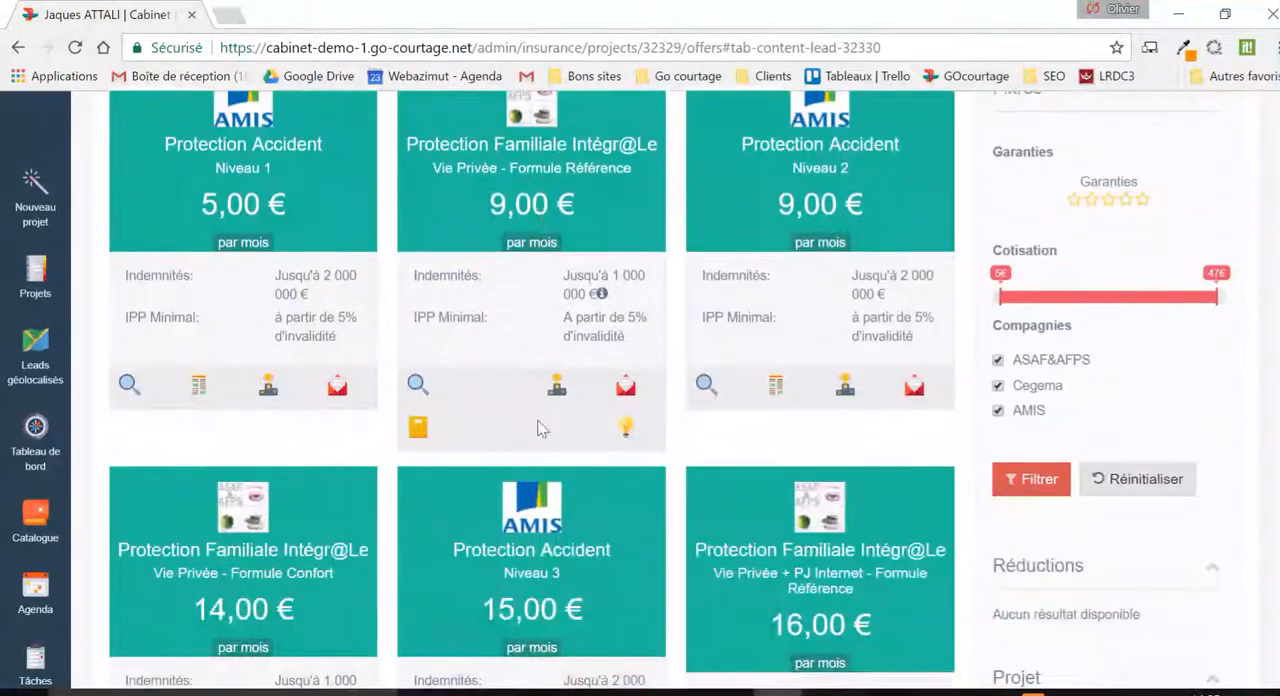
scroll(540, 428, "up", 6)
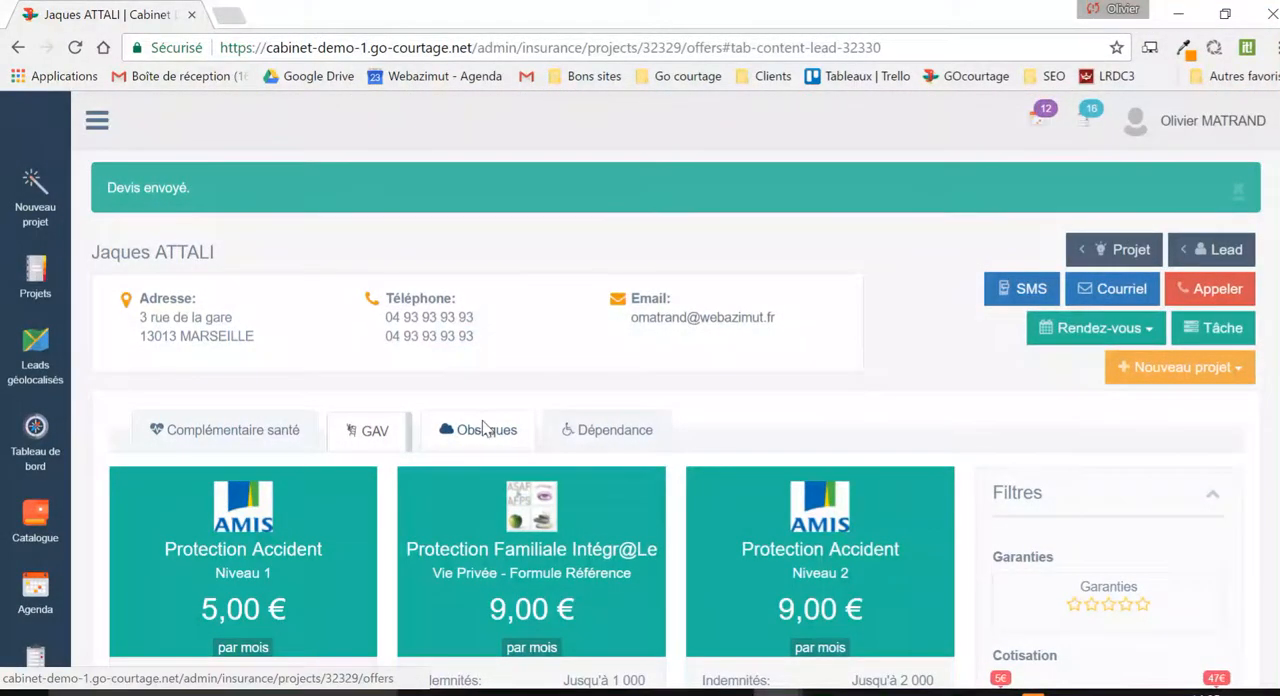
- Browse the client's Obsèques offers and the Dépendance offers with their filters
left_click(484, 428)
scroll(486, 430, "down", 3)
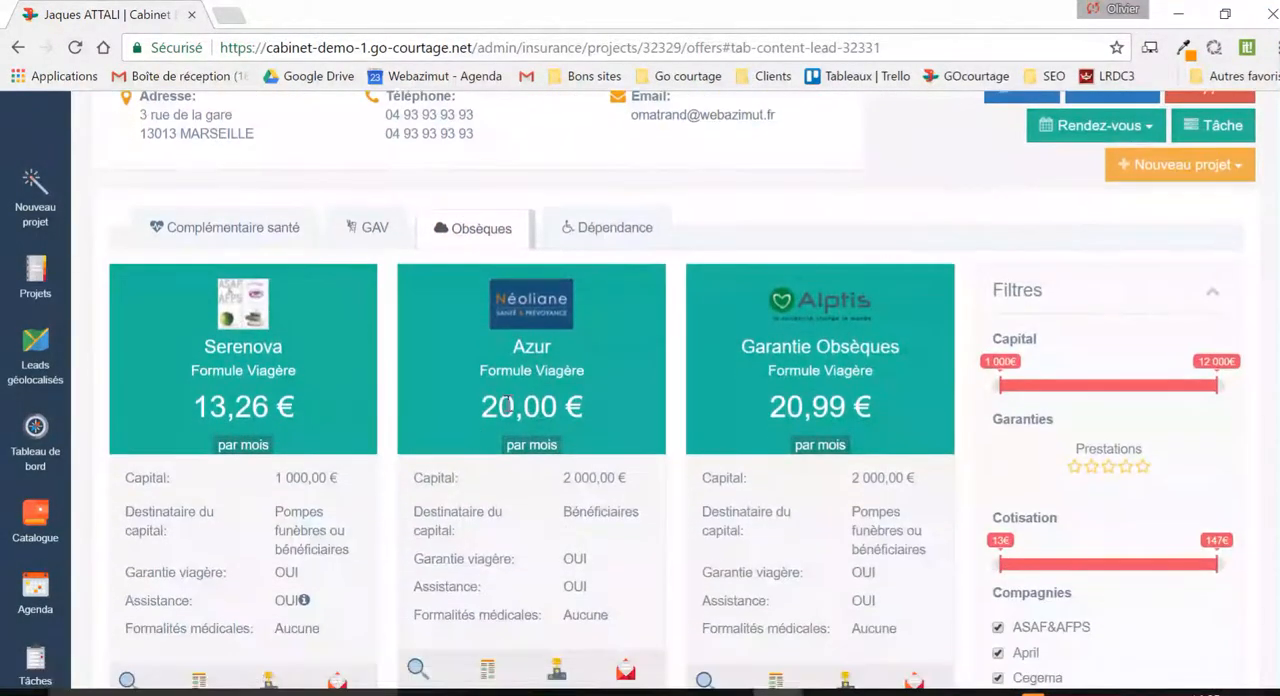
left_click(615, 238)
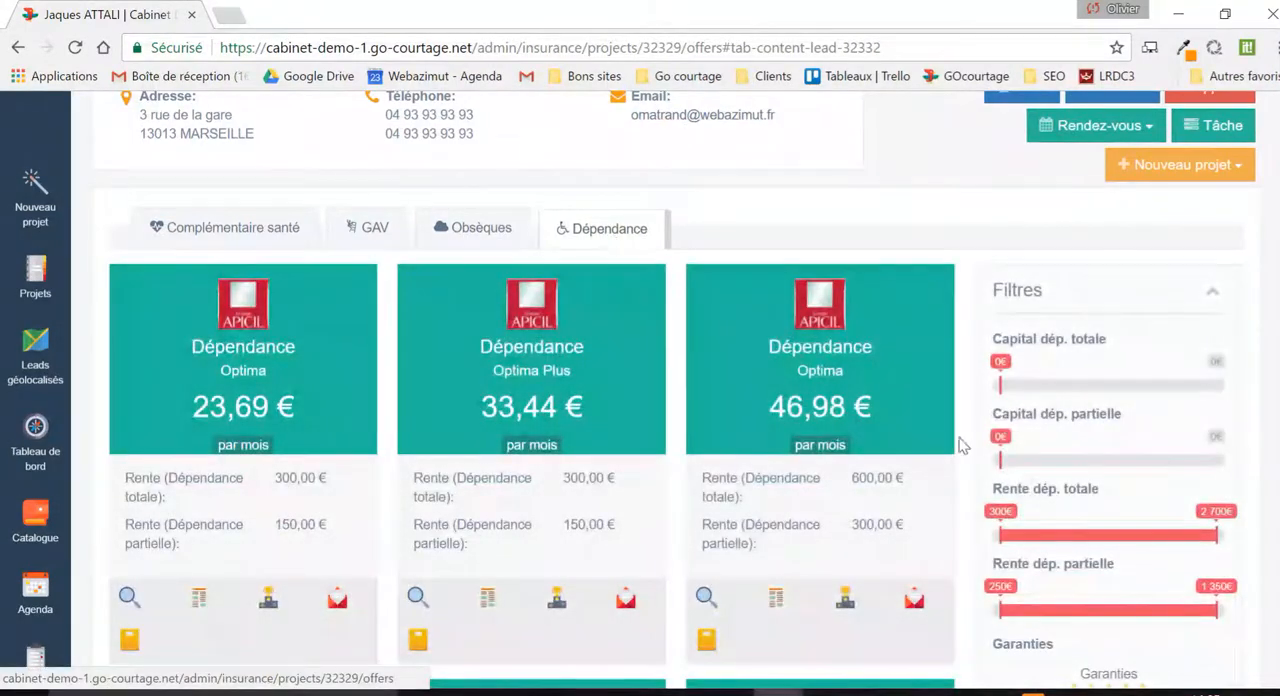
scroll(1214, 163, "down", 2)
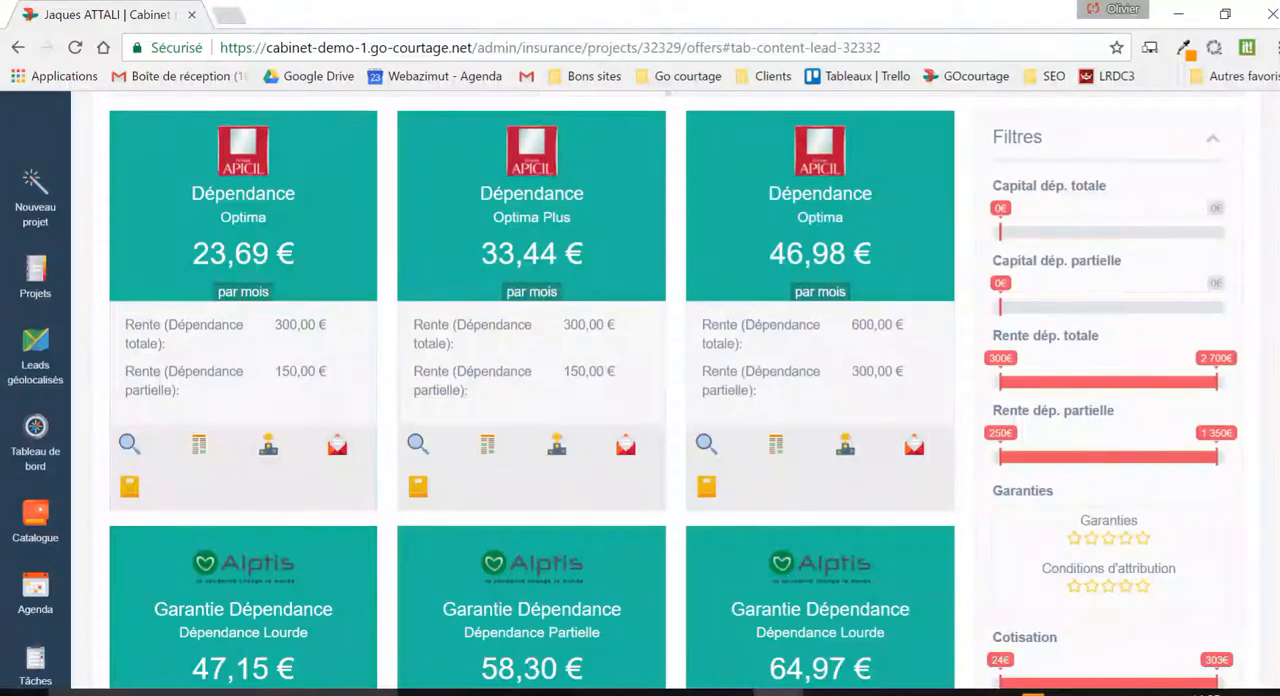
scroll(673, 389, "down", 5)
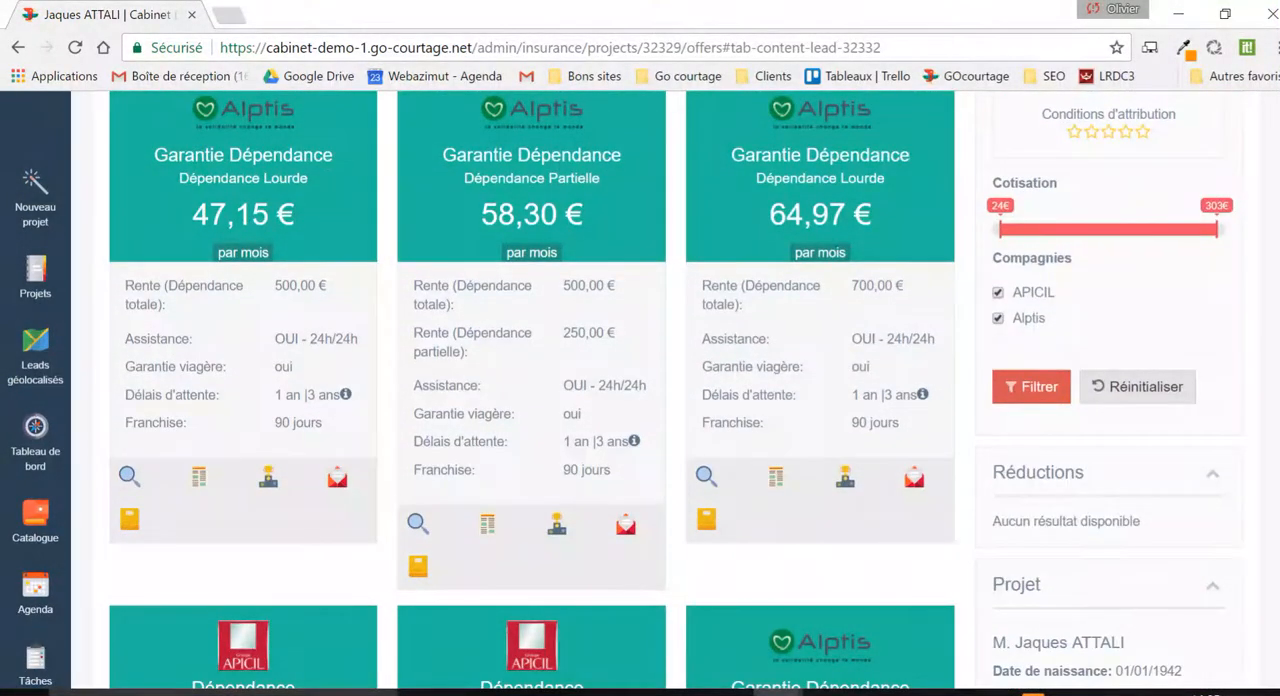
scroll(673, 389, "up", 9)
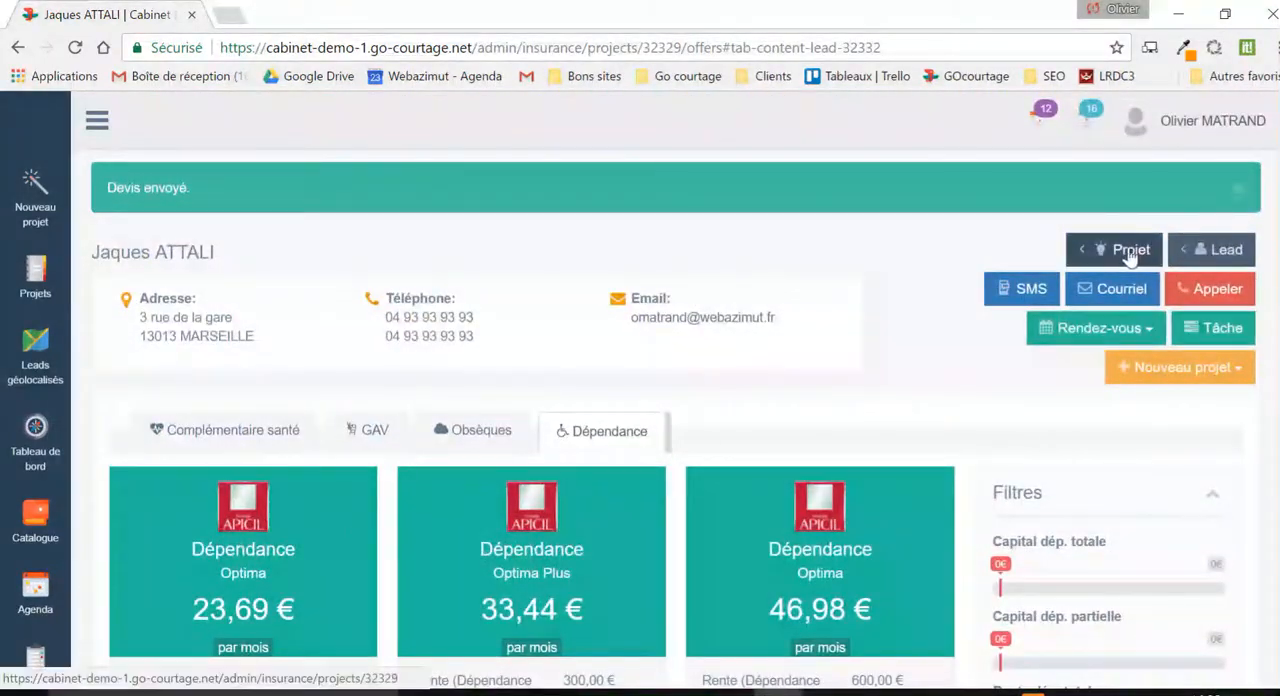
- Open the client's project record and check its history for the sent quote, as well as its notes section
left_click(1128, 252)
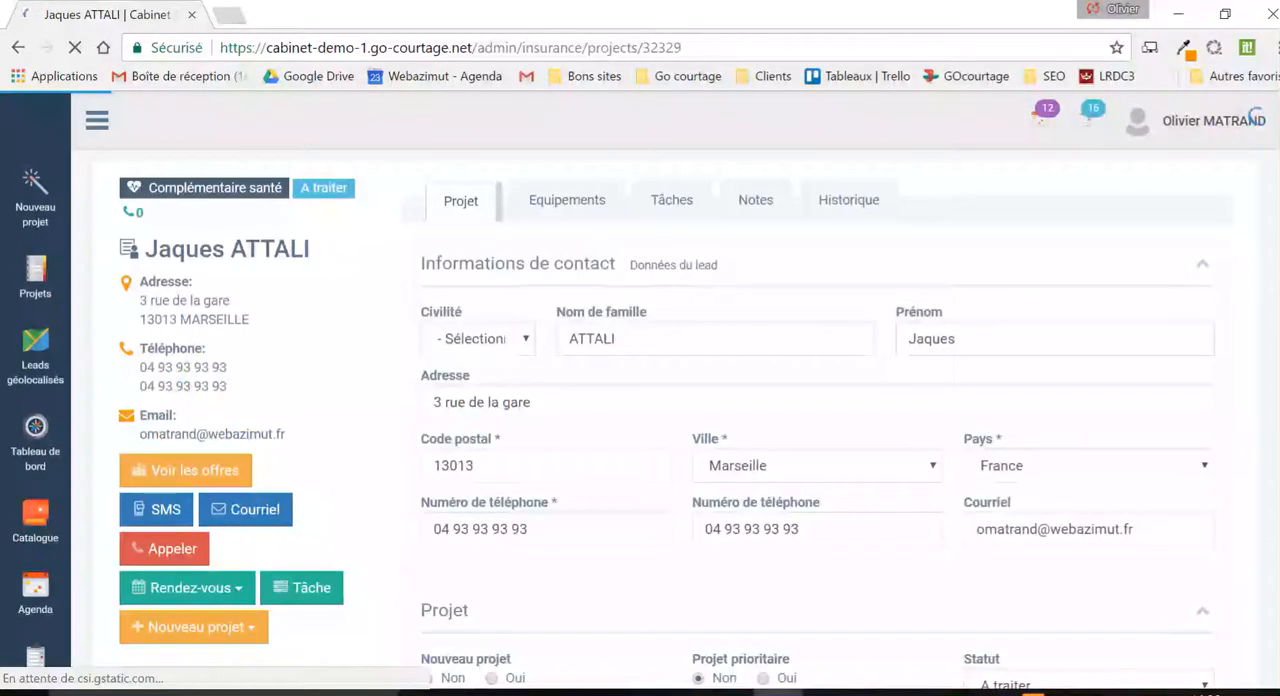
left_click(843, 210)
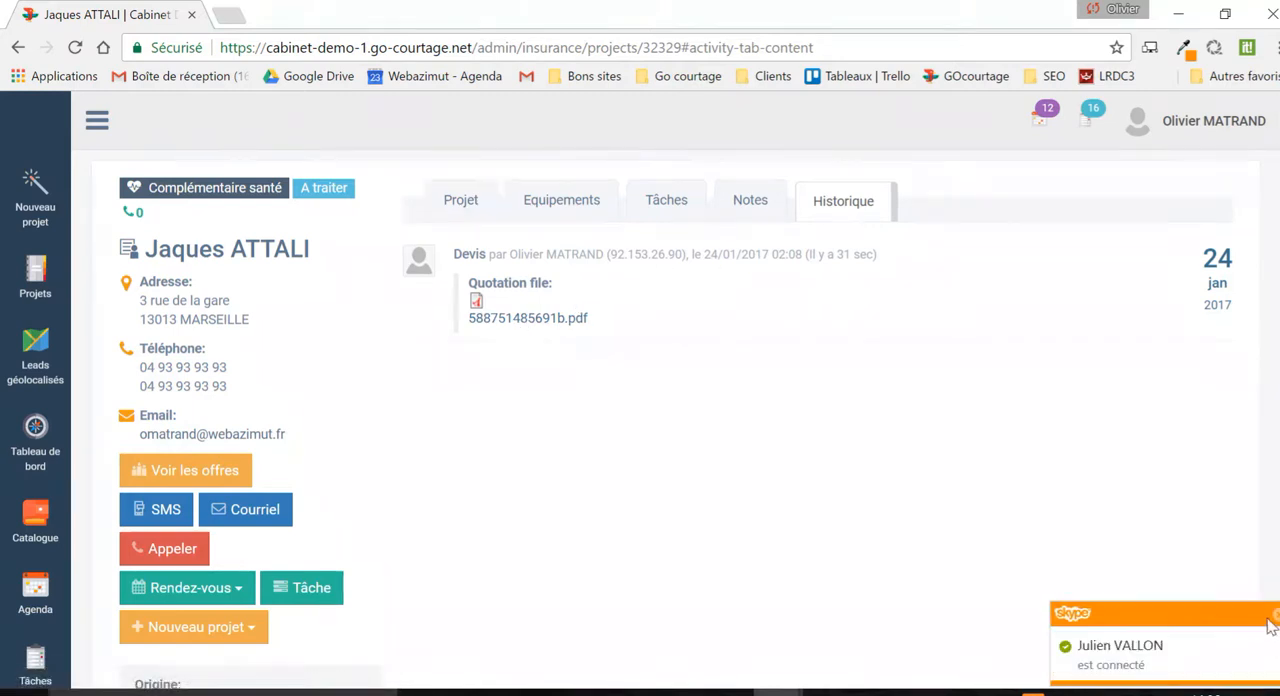
left_click(735, 205)
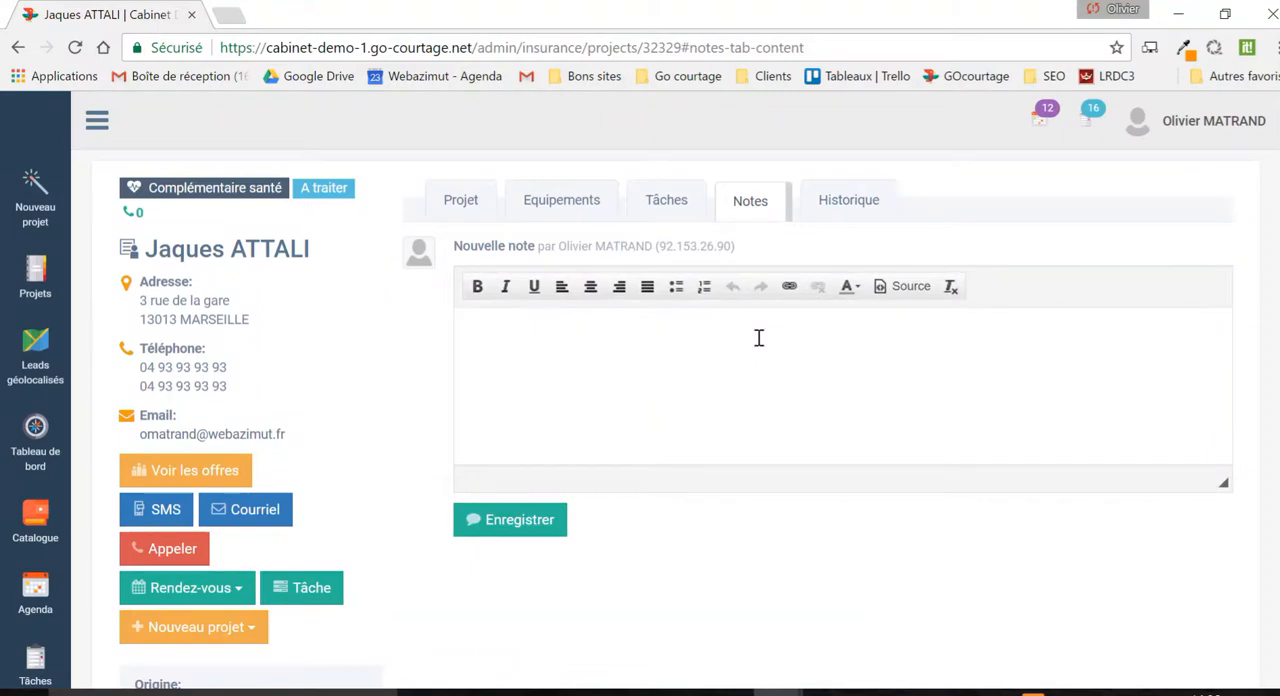
- Schedule a telephone appointment titled "souscription" for 25/01/2017, choose its duration and save it
left_click(168, 586)
left_click(162, 624)
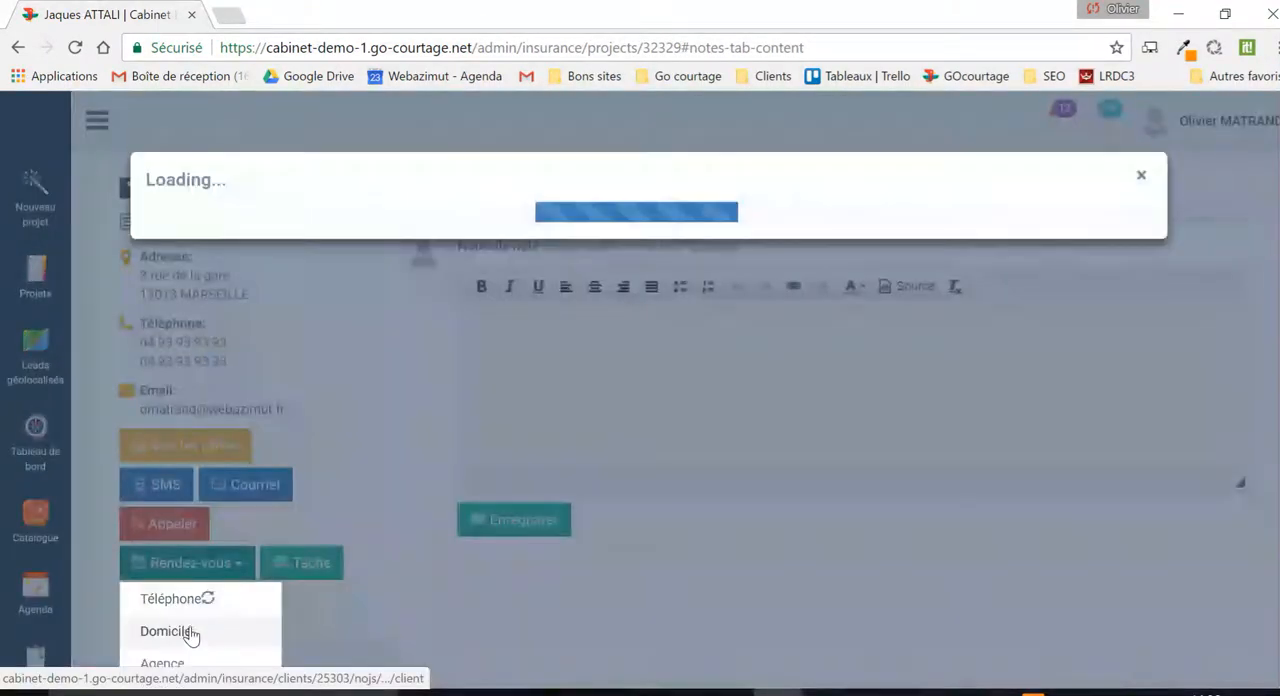
left_click(260, 278)
type("souscription")
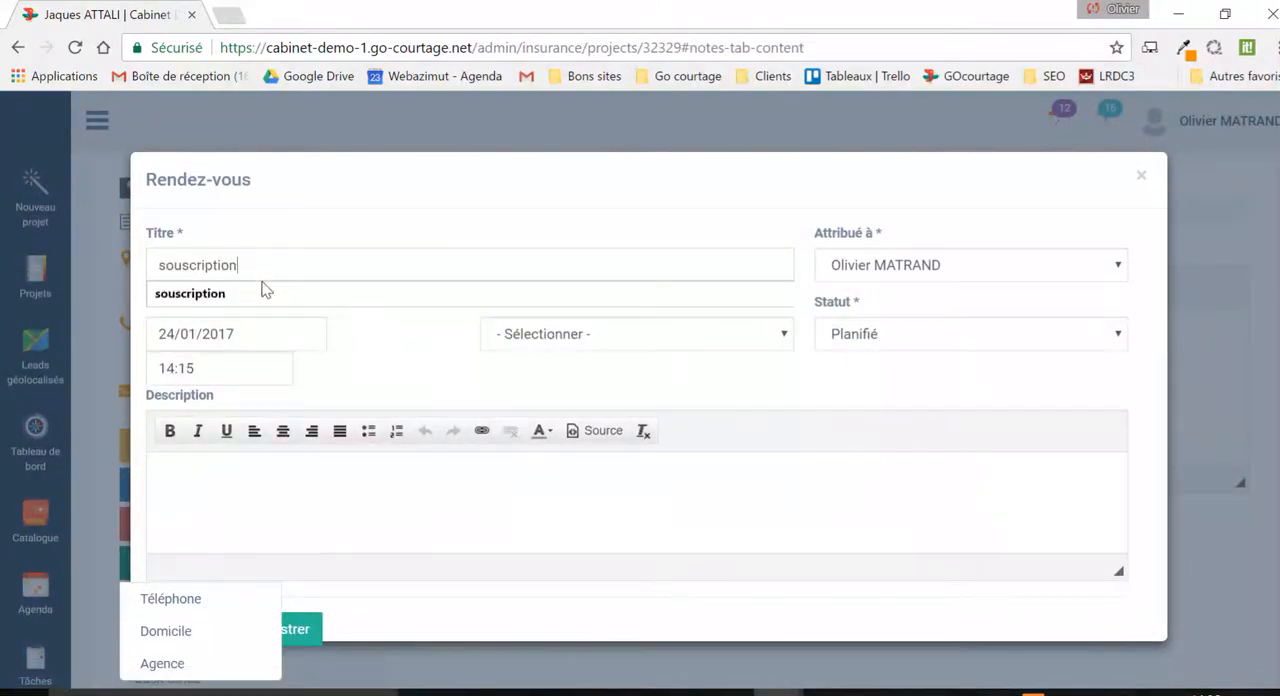
left_click(171, 332)
type("5")
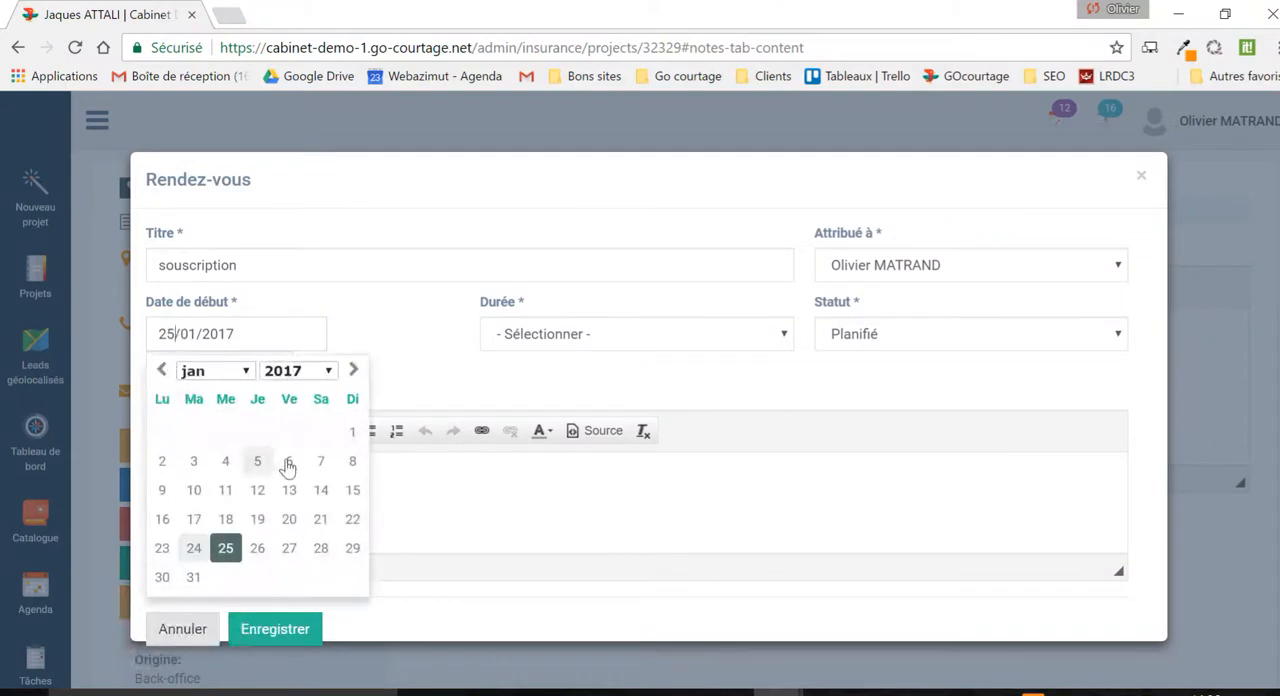
left_click(650, 335)
left_click(622, 379)
left_click(286, 629)
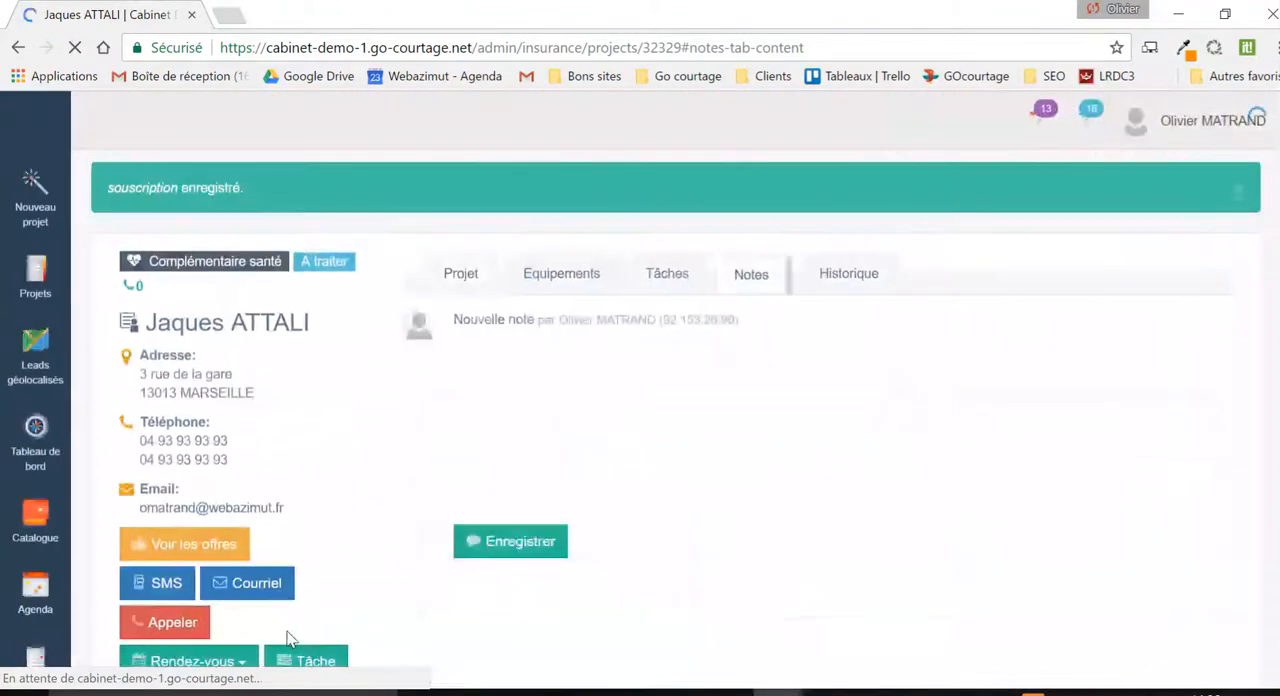
- Open the agenda and review the January 2017 appointments, including those of the other team members
left_click(36, 594)
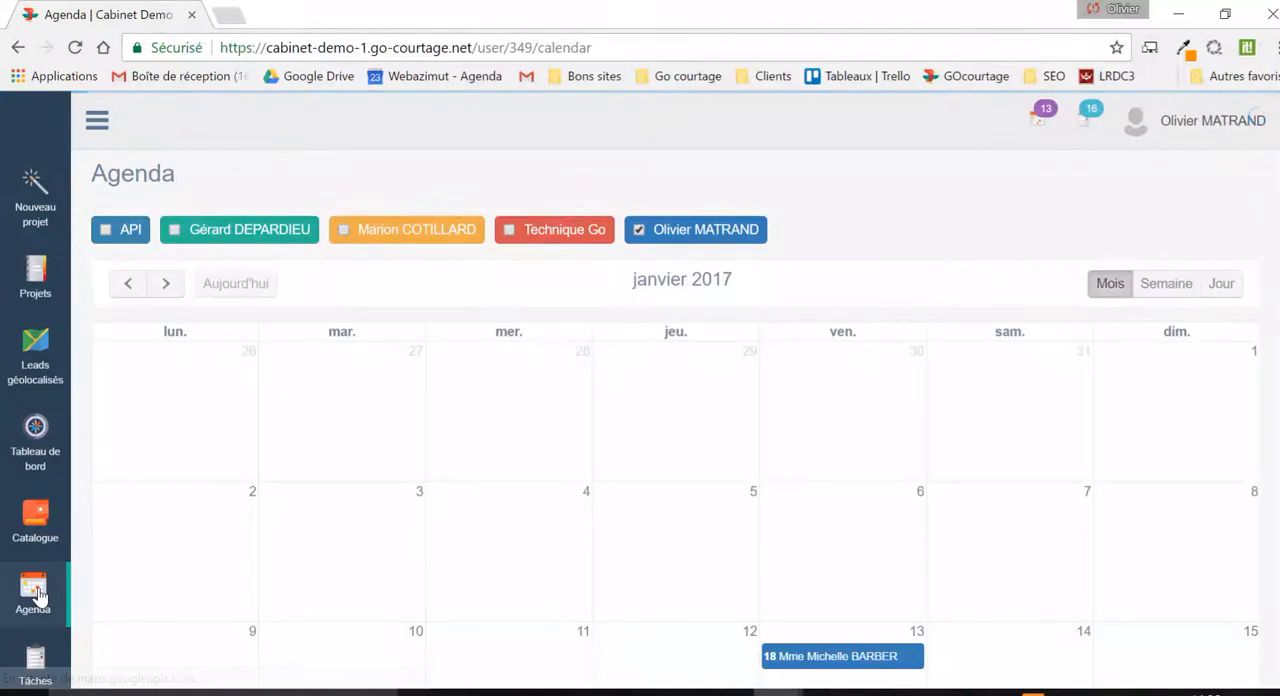
scroll(1269, 446, "down", 5)
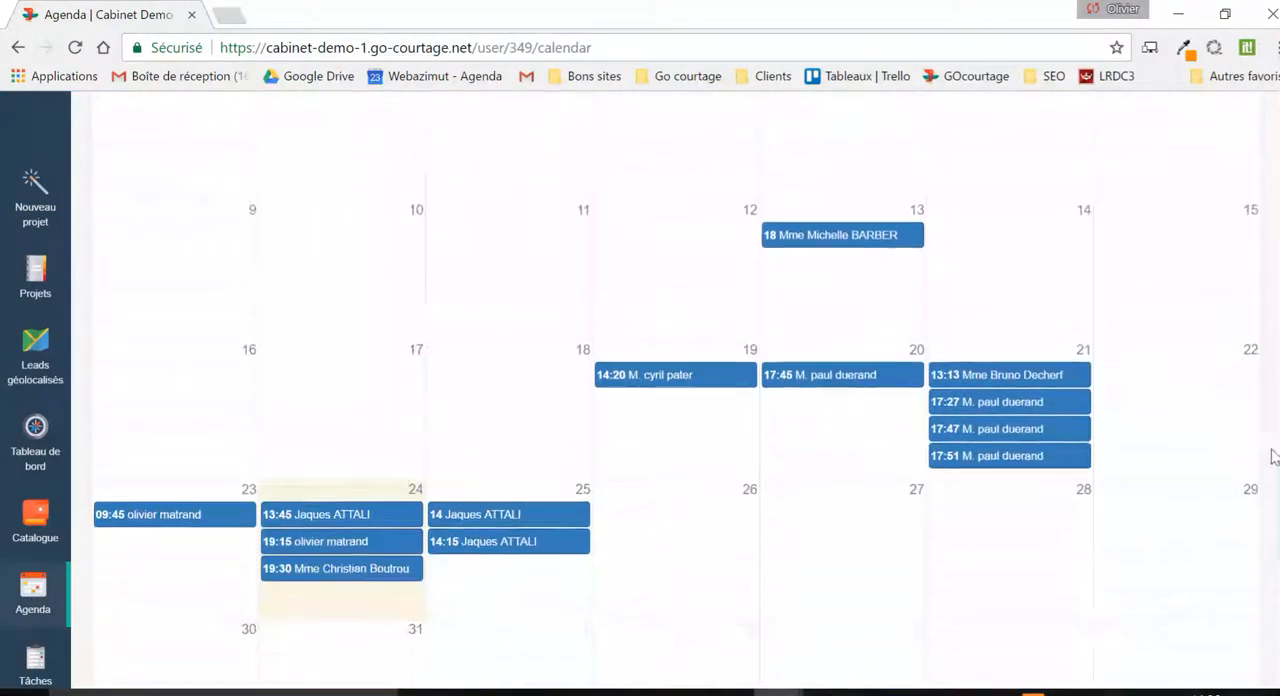
left_click_drag(1269, 463, 1275, 181)
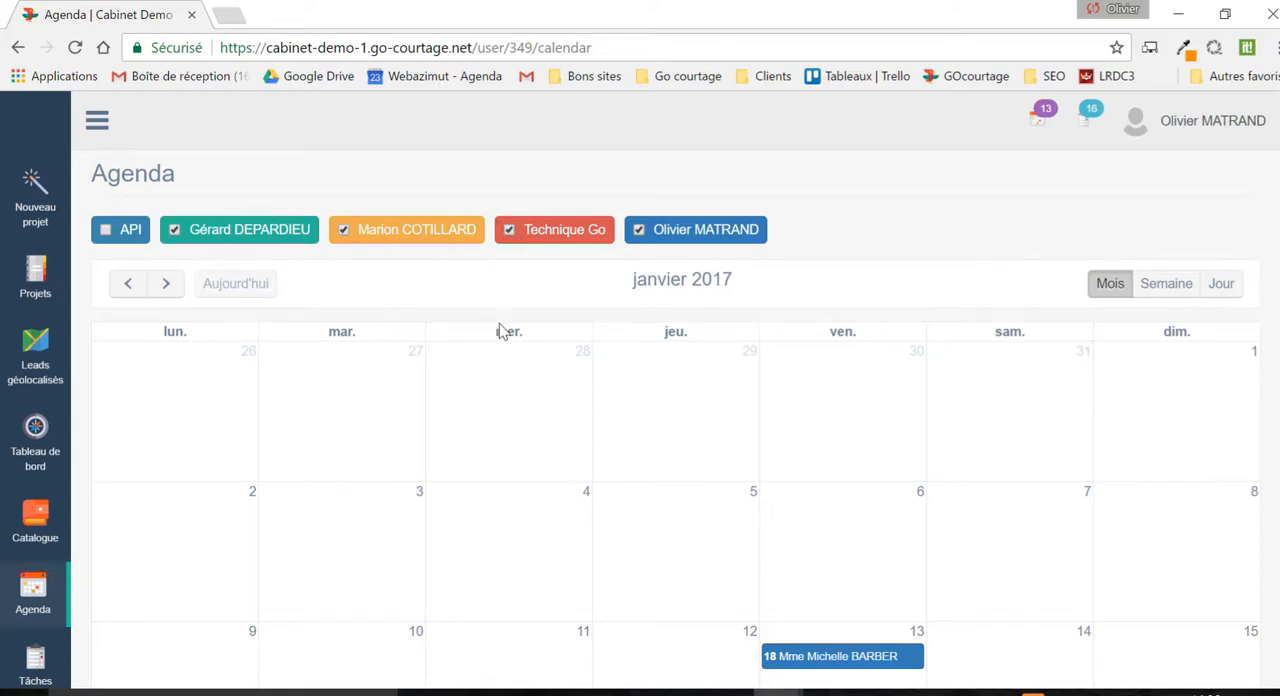
scroll(815, 608, "down", 4)
scroll(814, 586, "up", 5)
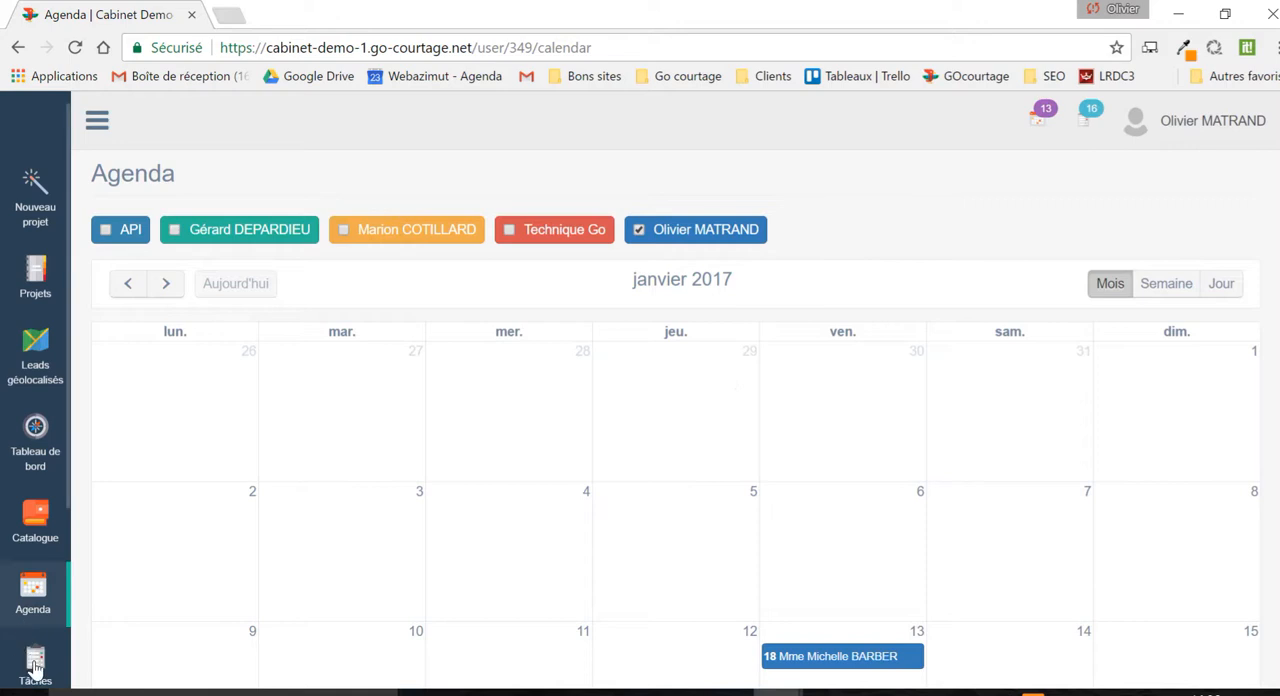
- Open the task list and look through the pending callbacks and other tasks
scroll(35, 612, "down", 1)
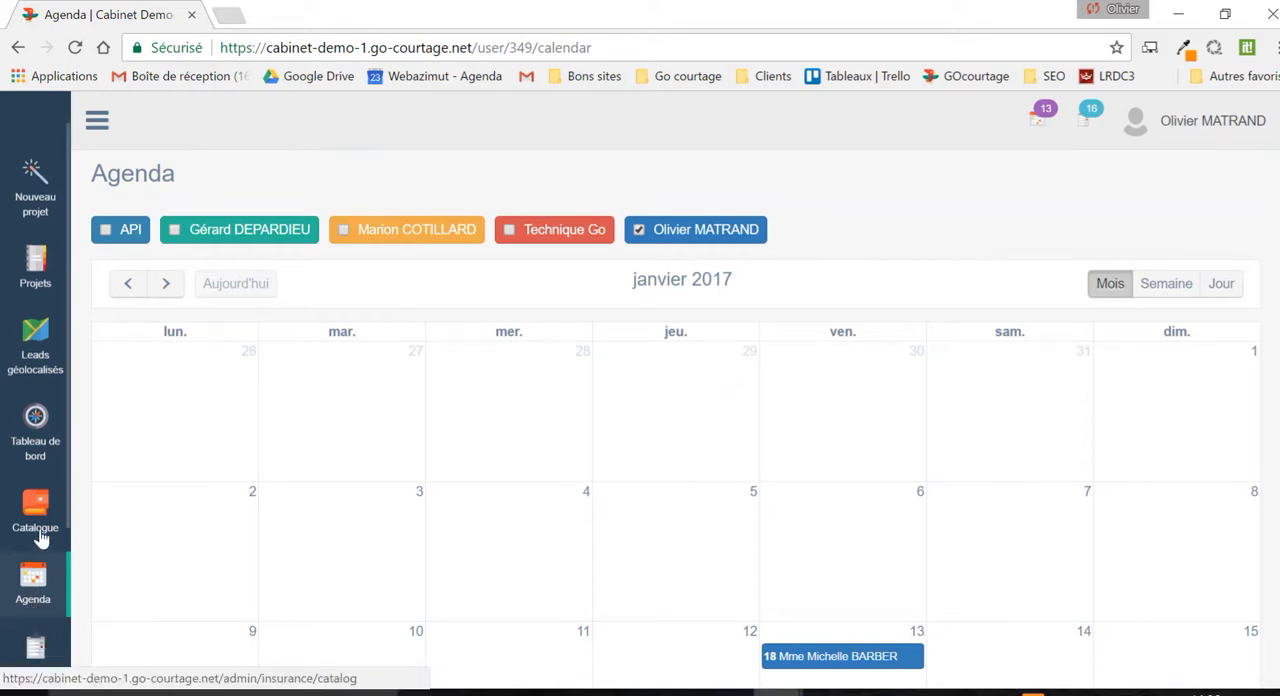
scroll(48, 535, "down", 1)
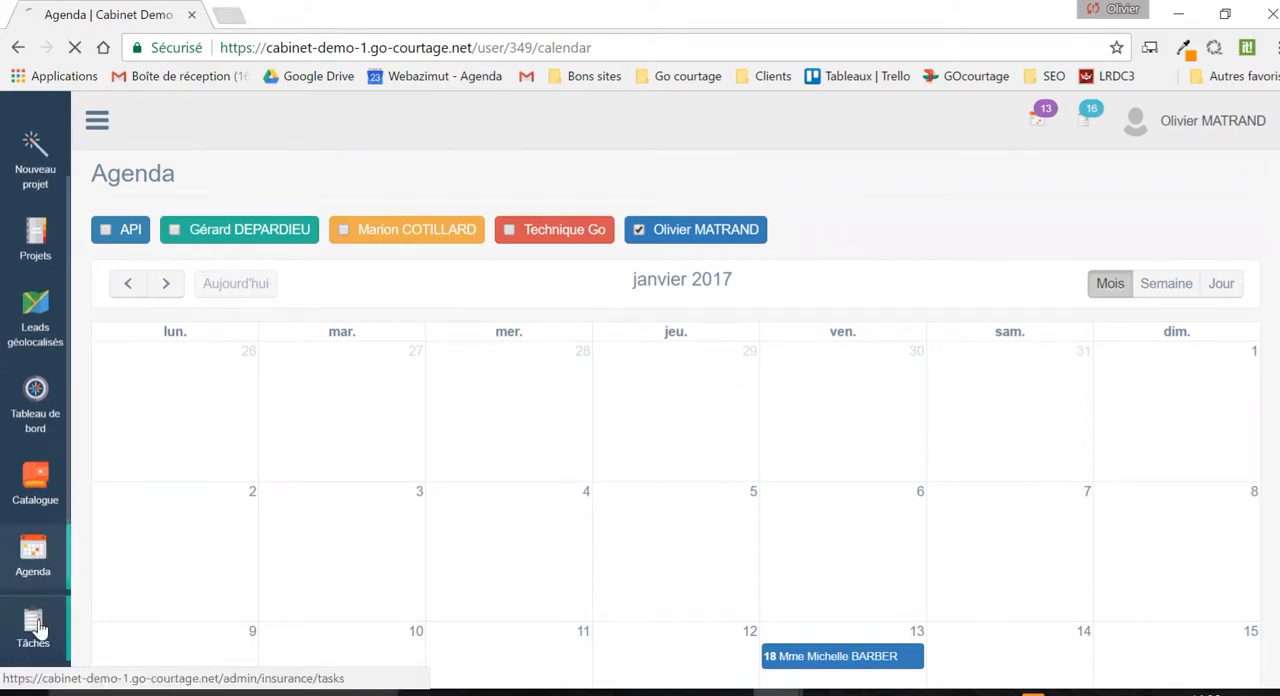
left_click(34, 632)
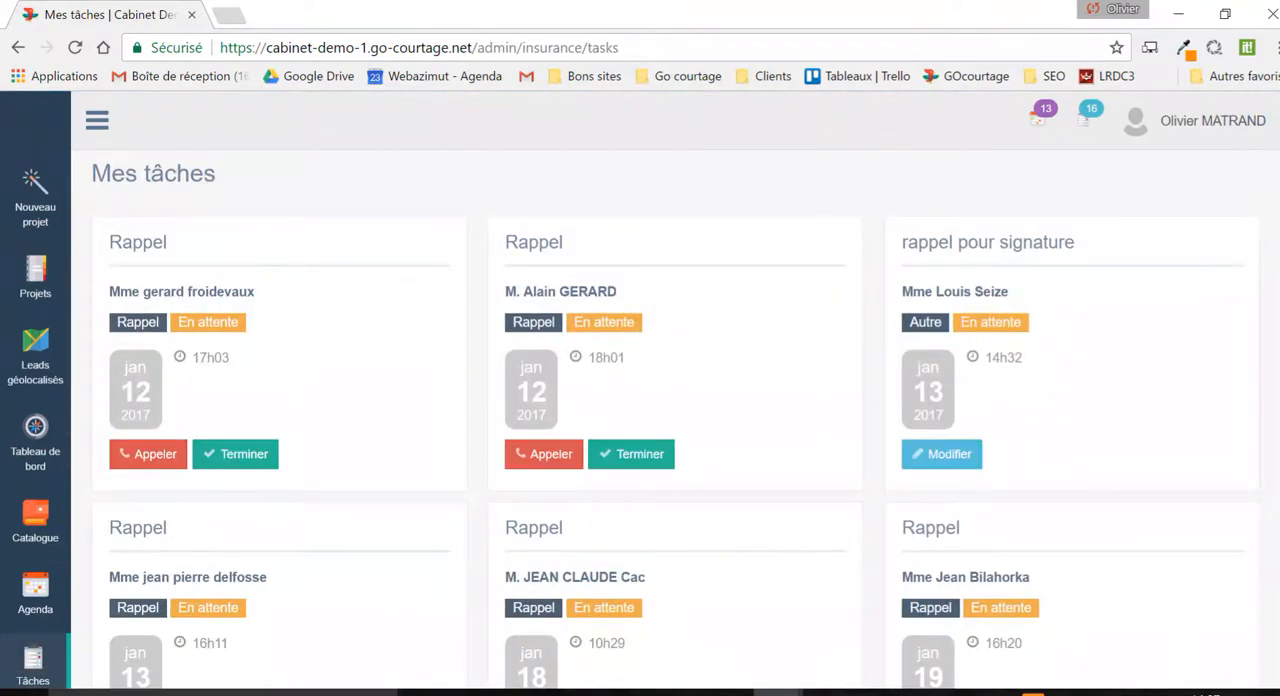
scroll(714, 340, "down", 8)
scroll(828, 253, "up", 8)
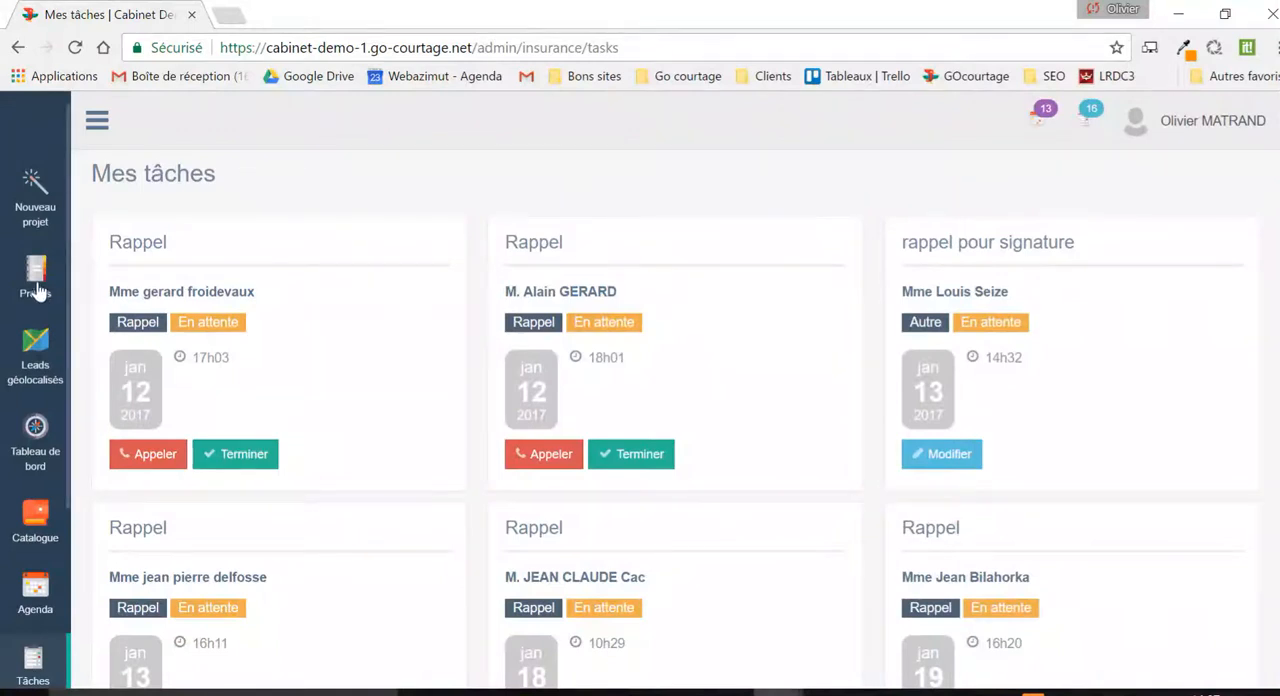
- Open the projects list and examine its filters and the project rows with their statuses
left_click(35, 278)
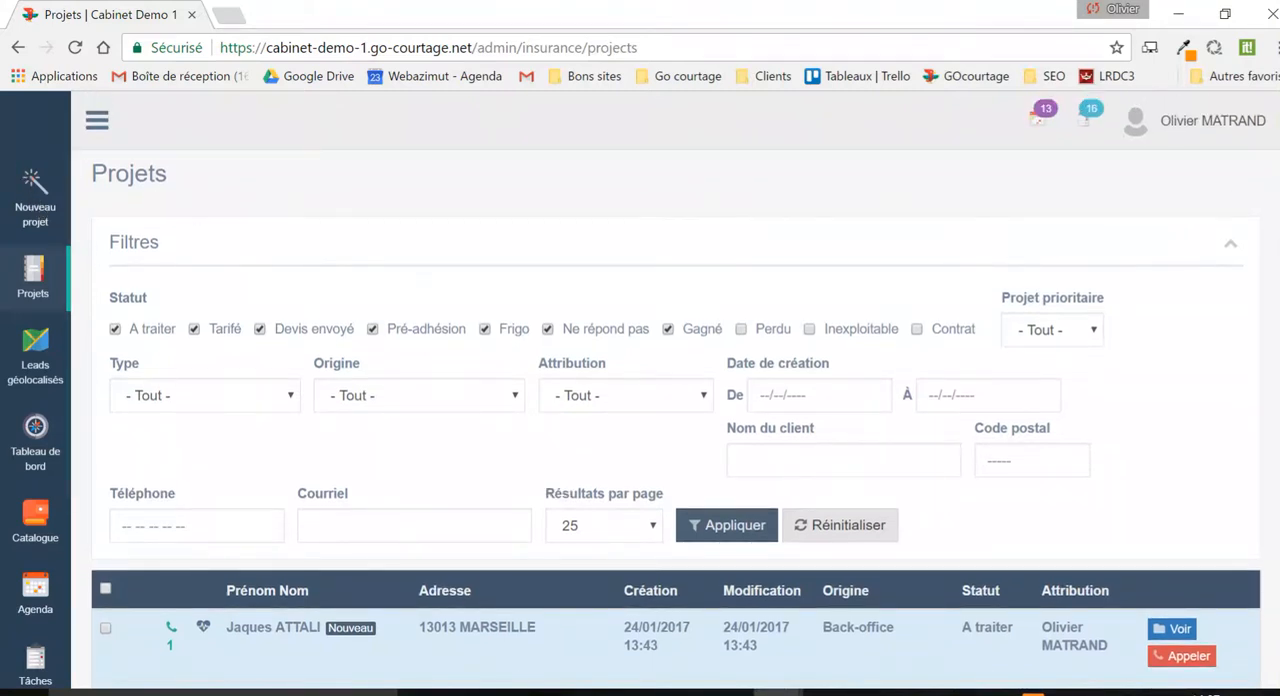
scroll(351, 458, "down", 4)
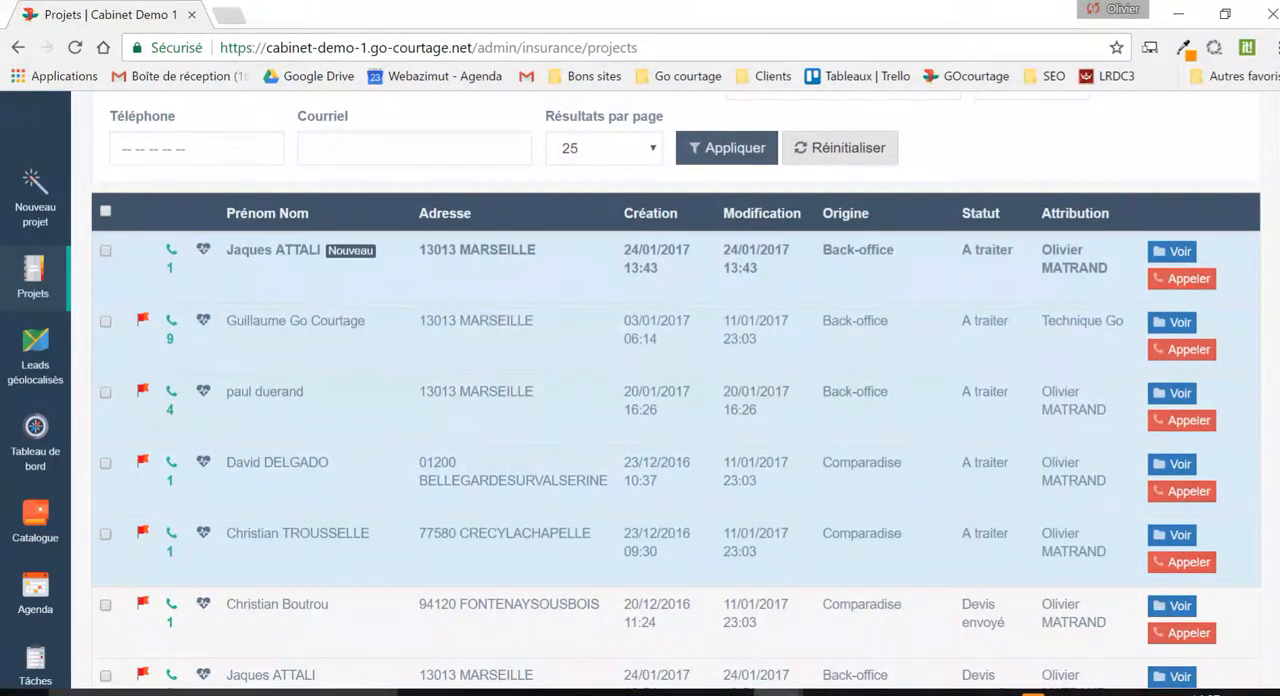
scroll(676, 392, "down", 4)
scroll(676, 392, "up", 6)
scroll(676, 392, "down", 5)
scroll(676, 392, "up", 8)
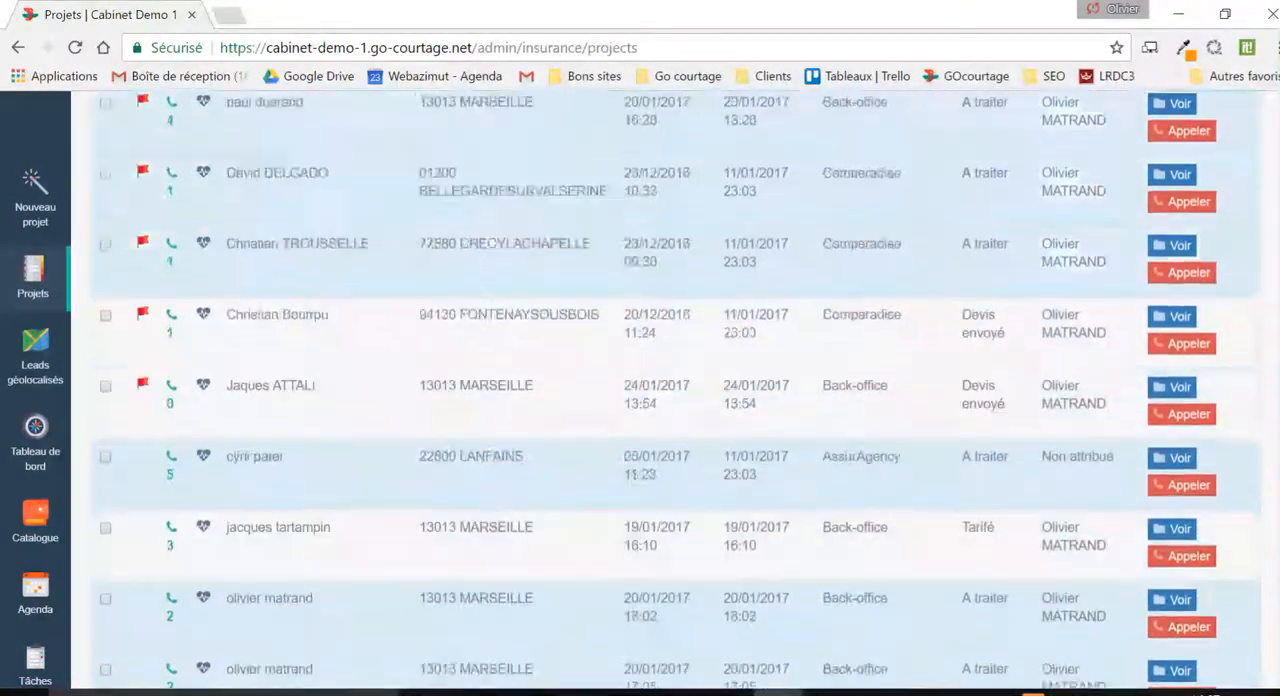
scroll(676, 392, "down", 2)
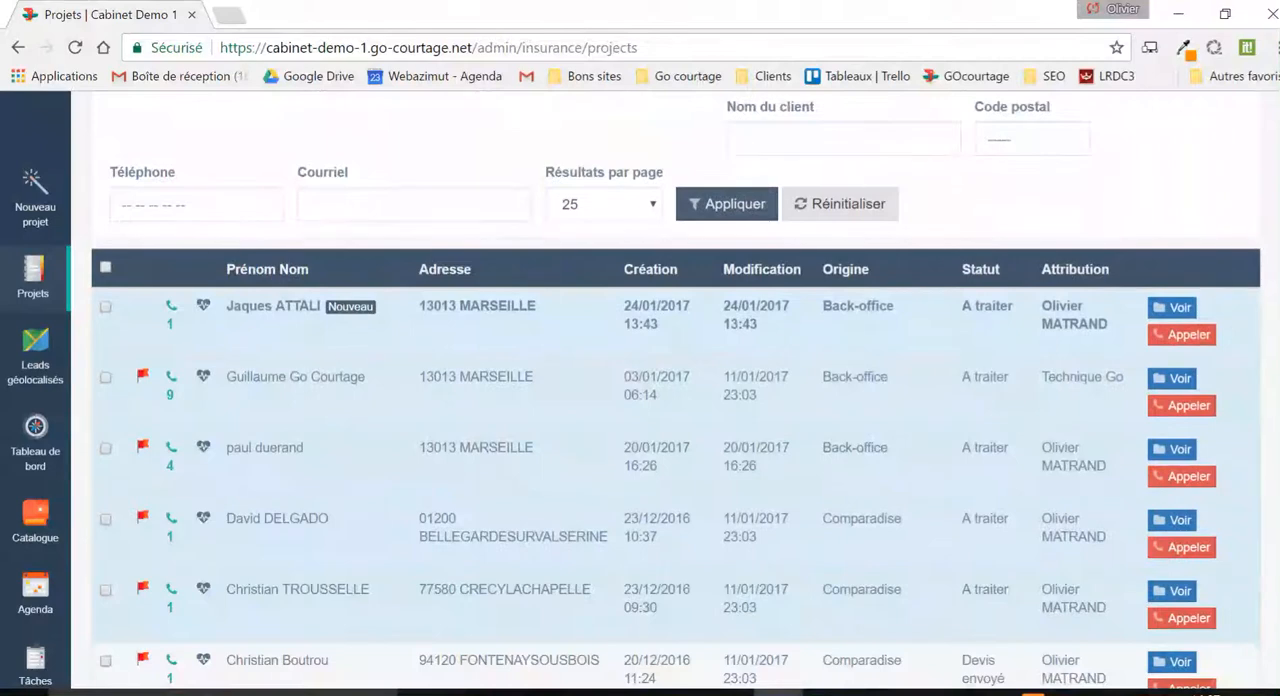
scroll(676, 392, "up", 1)
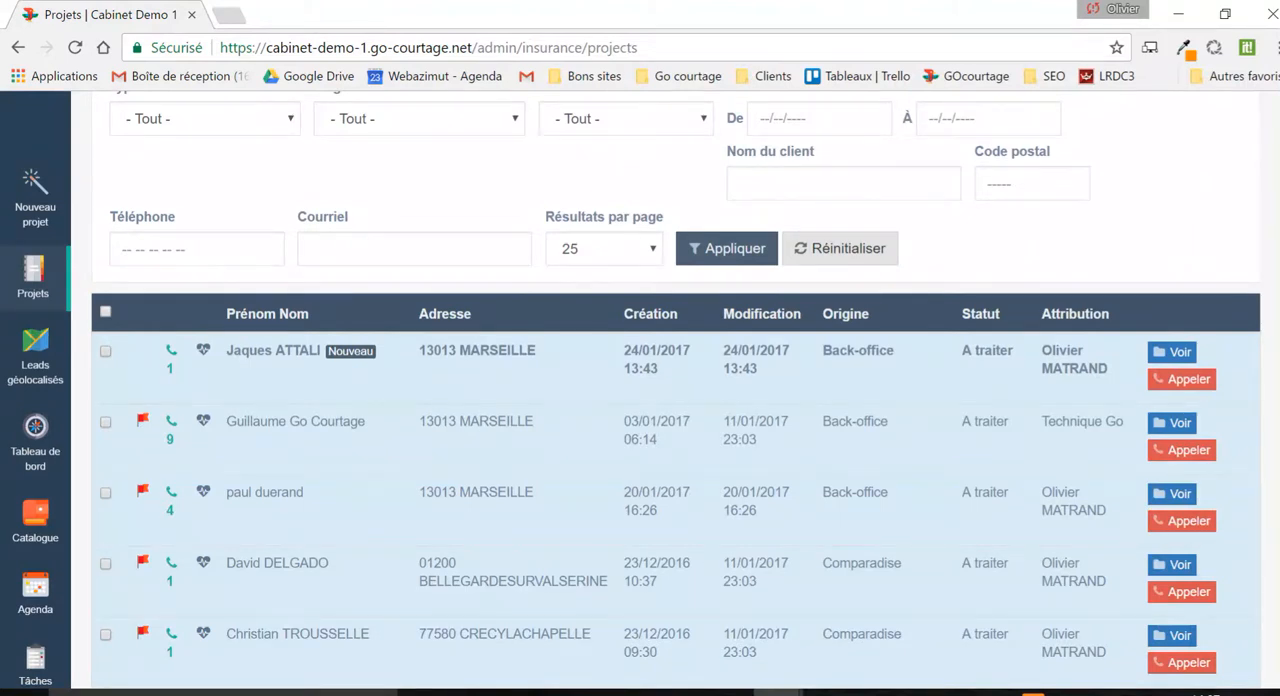
scroll(676, 390, "up", 1)
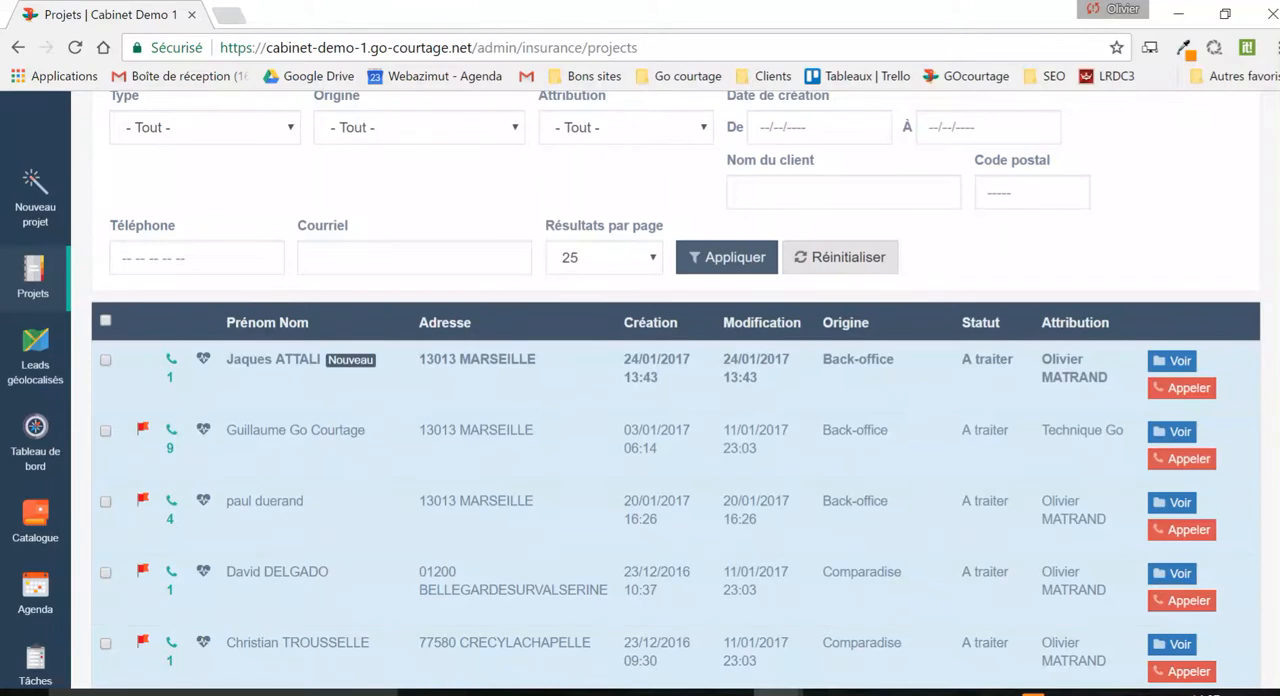
scroll(676, 390, "up", 1)
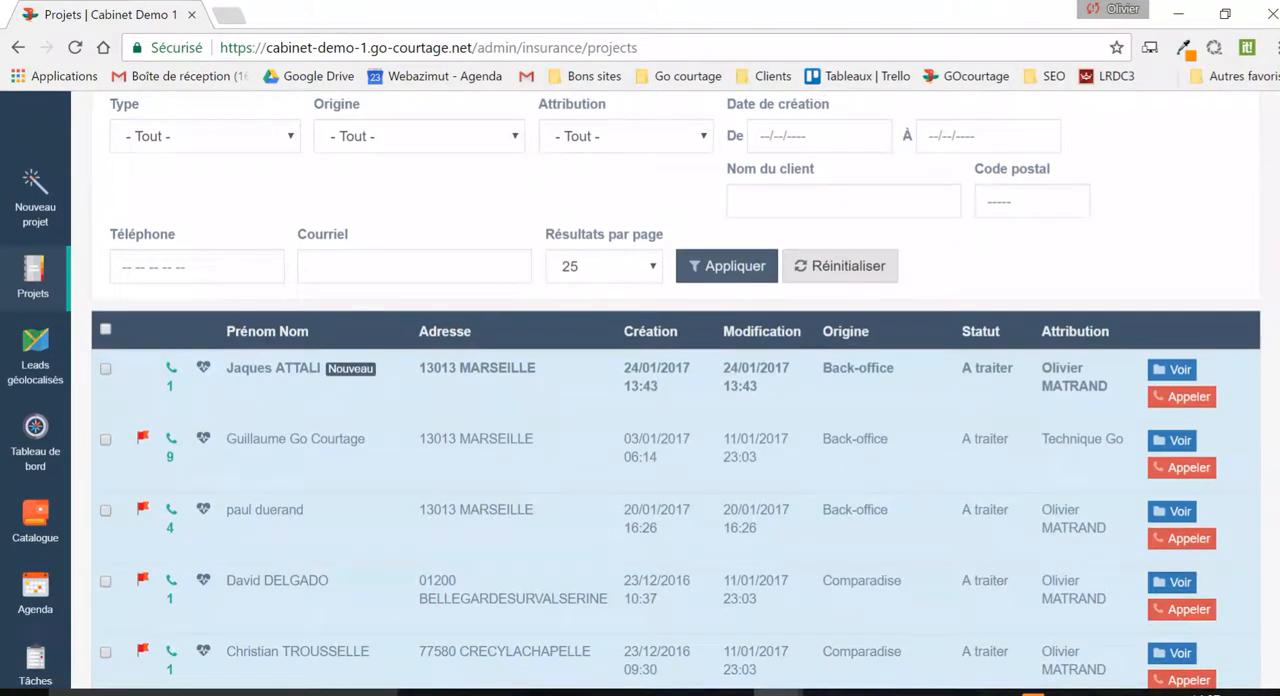
- Check the priority flags and call counts of the projects in the list
scroll(676, 390, "down", 2)
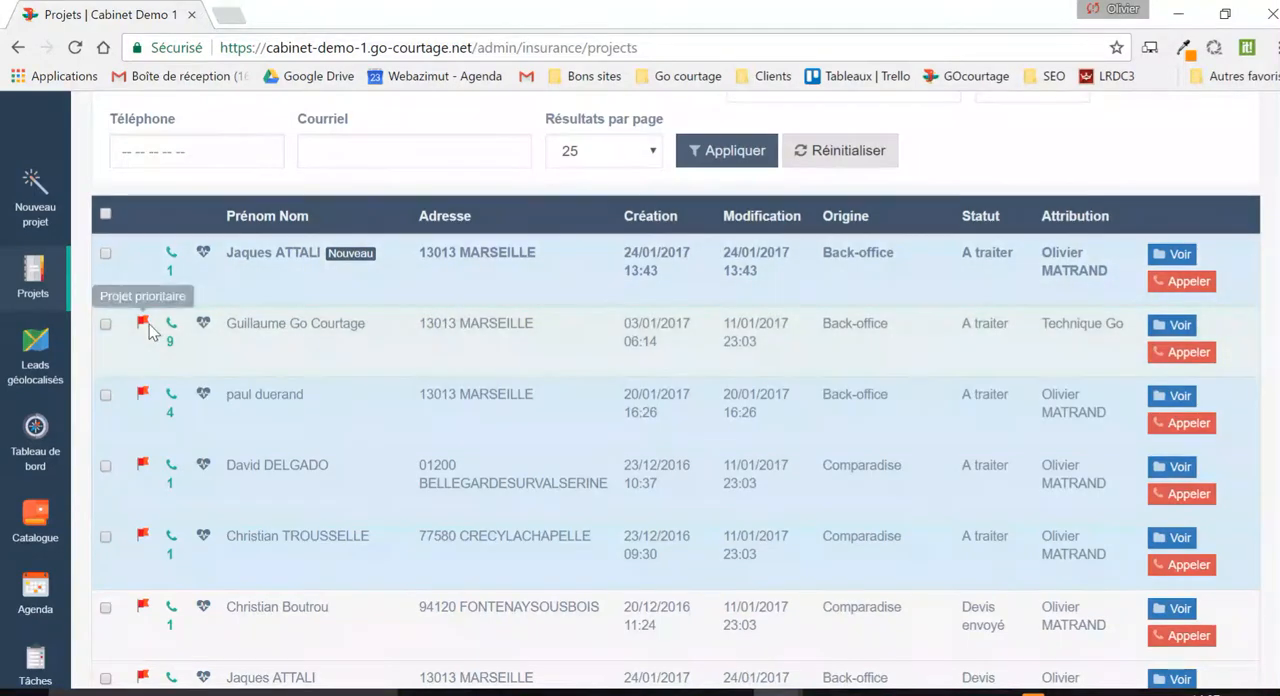
scroll(149, 330, "down", 1)
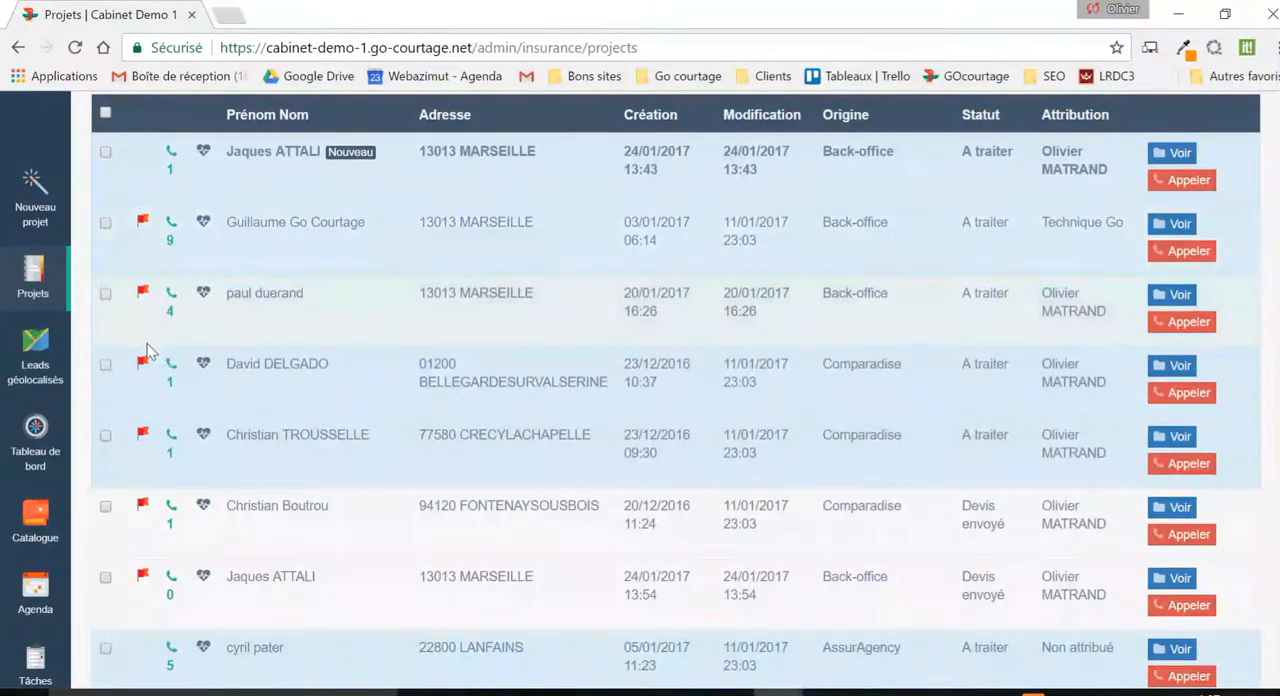
scroll(166, 551, "down", 2)
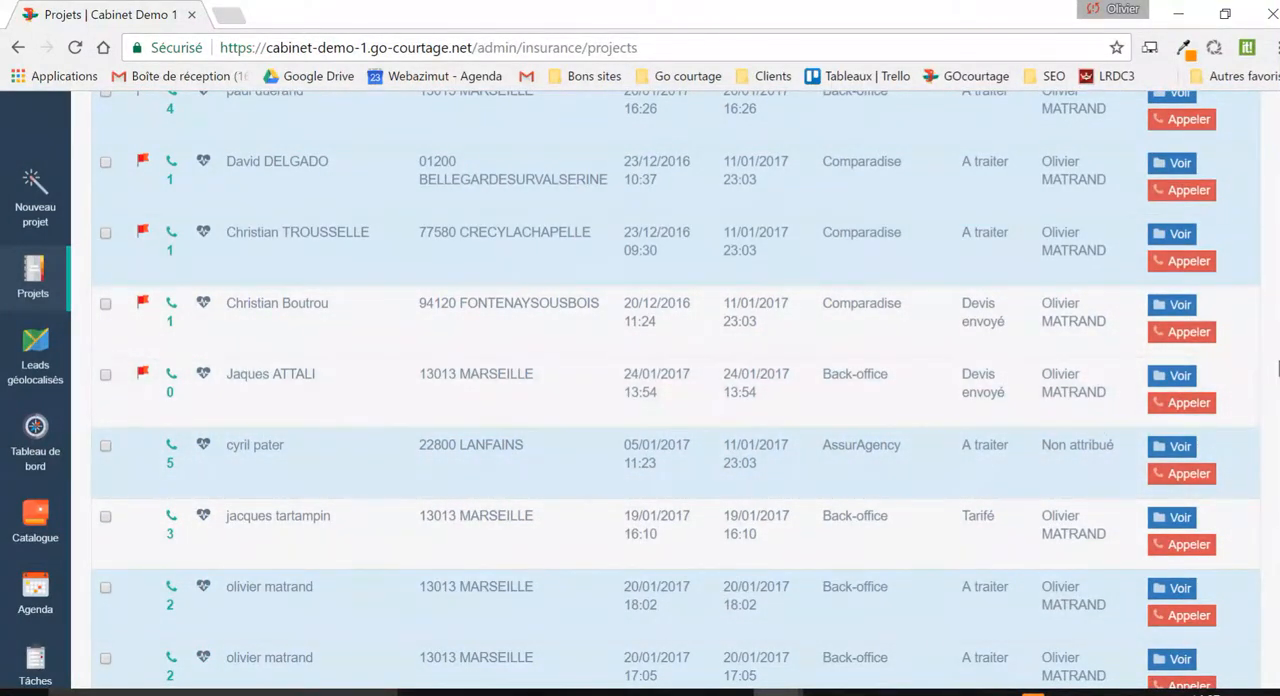
scroll(1277, 320, "up", 2)
scroll(1277, 320, "up", 3)
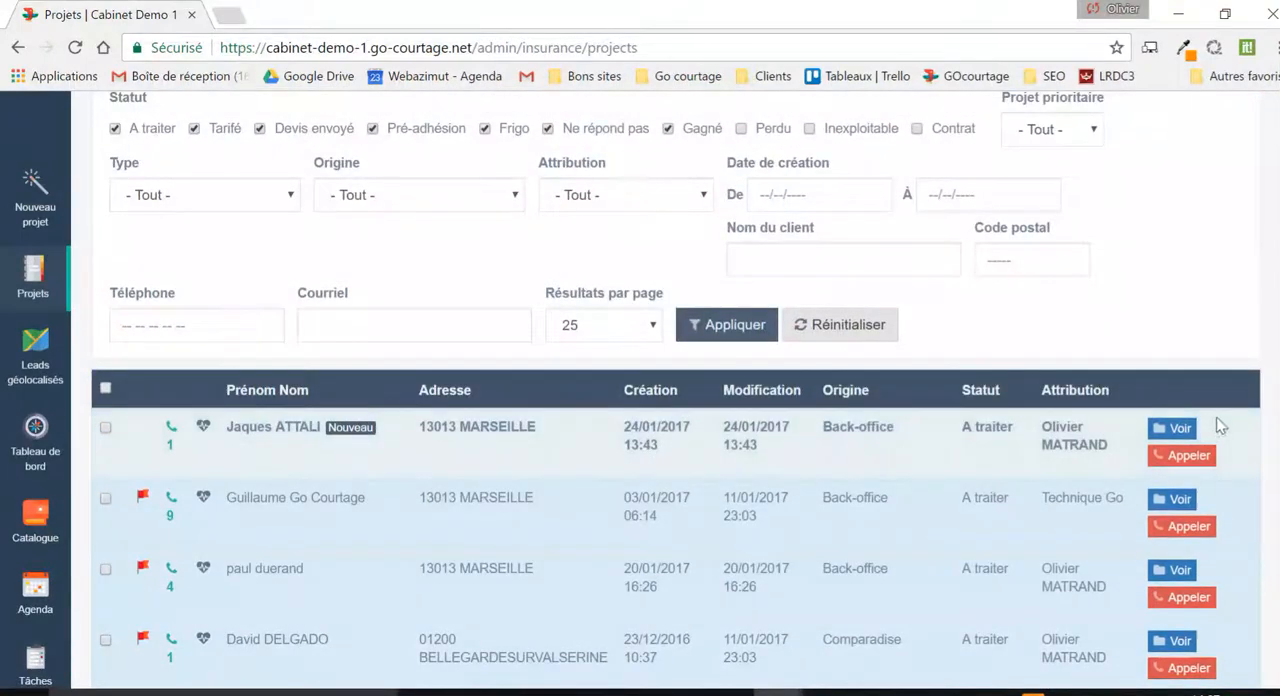
- Log a missed call for the project marked Nouveau and plan a callback in 30 minutes
left_click(1183, 456)
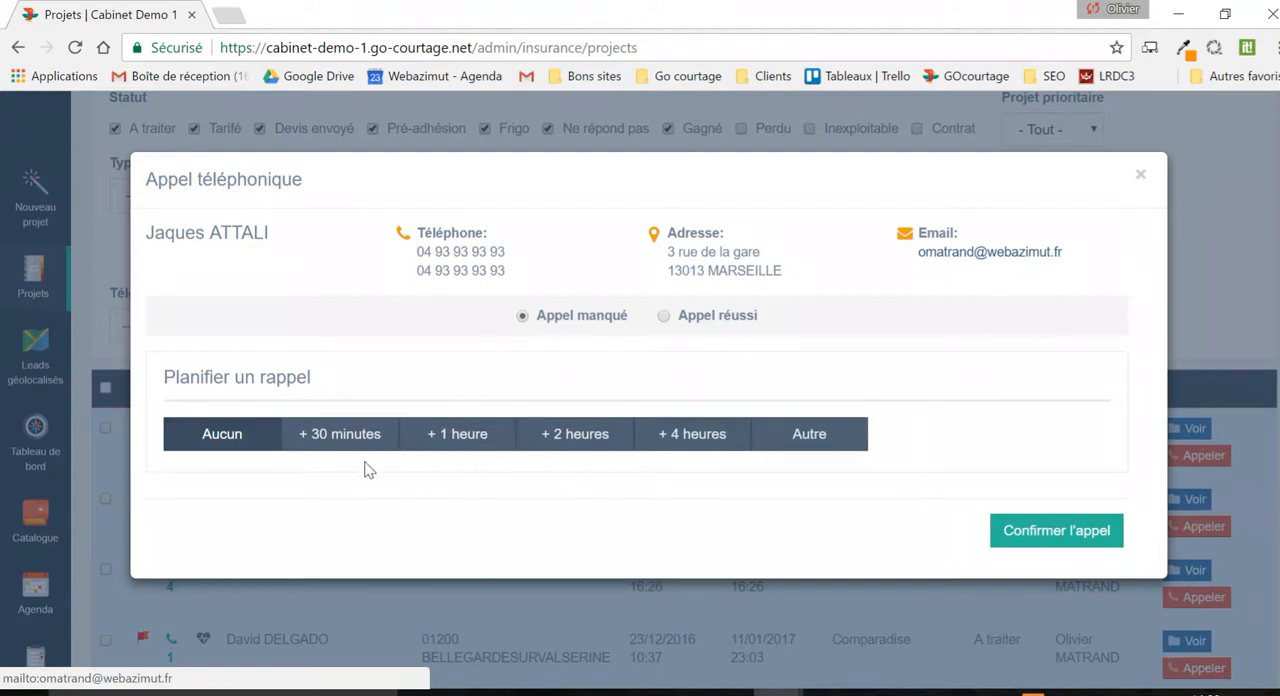
left_click(340, 434)
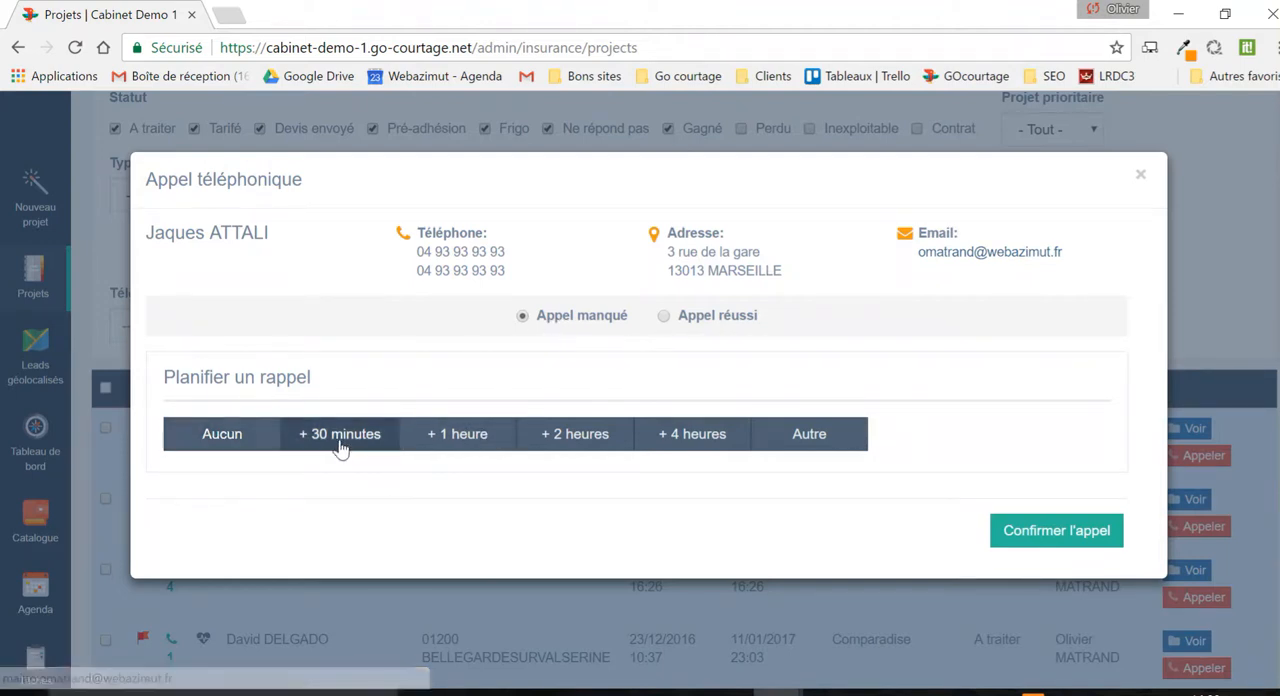
left_click(1070, 536)
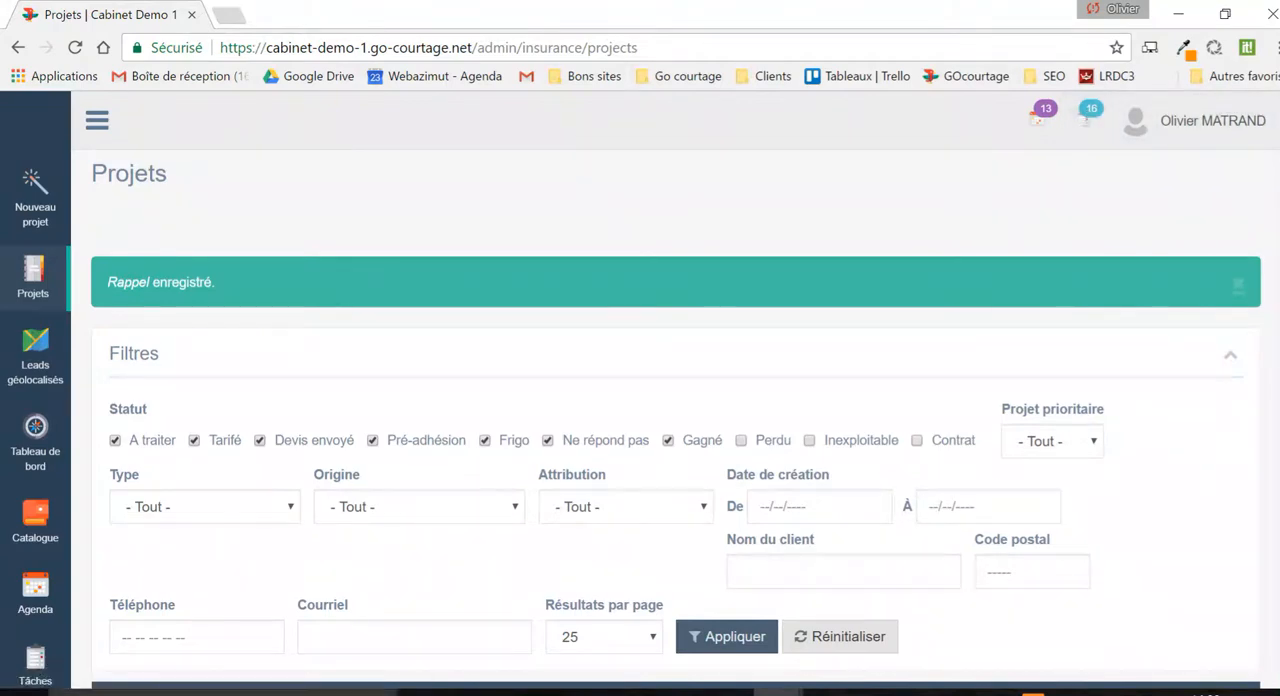
- Log a successful call with no callback for the first priority-flagged project in the list
scroll(676, 400, "down", 5)
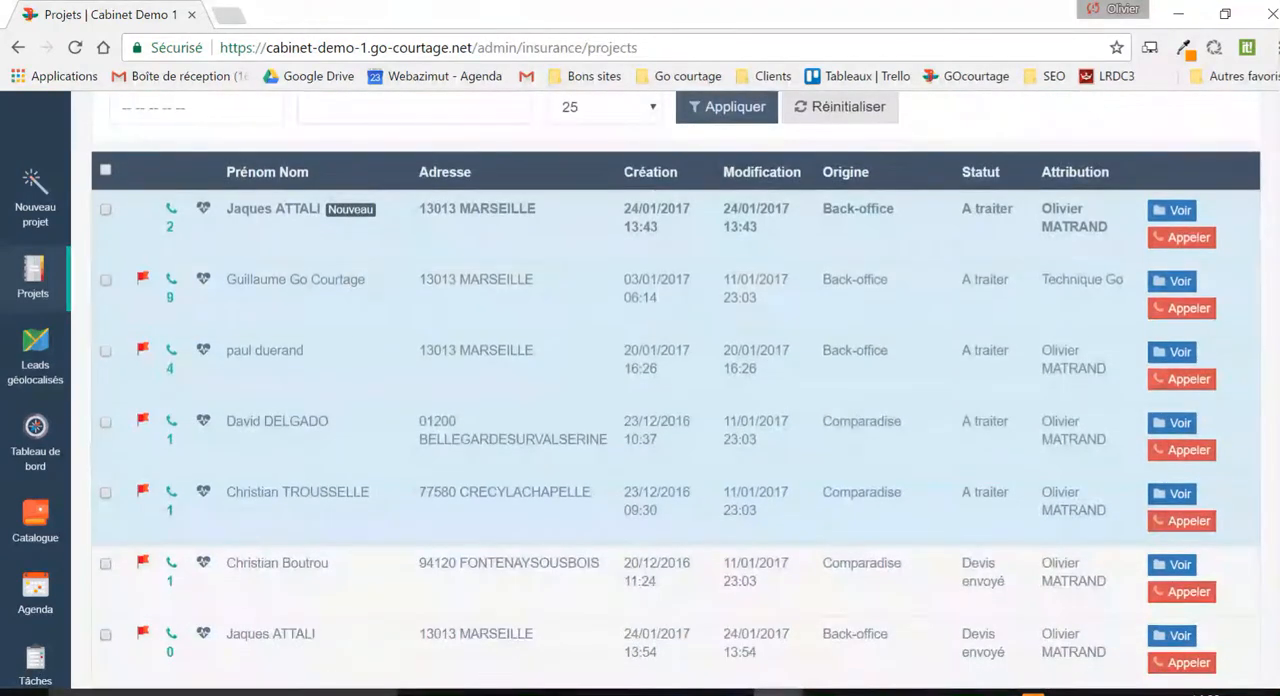
left_click(1180, 308)
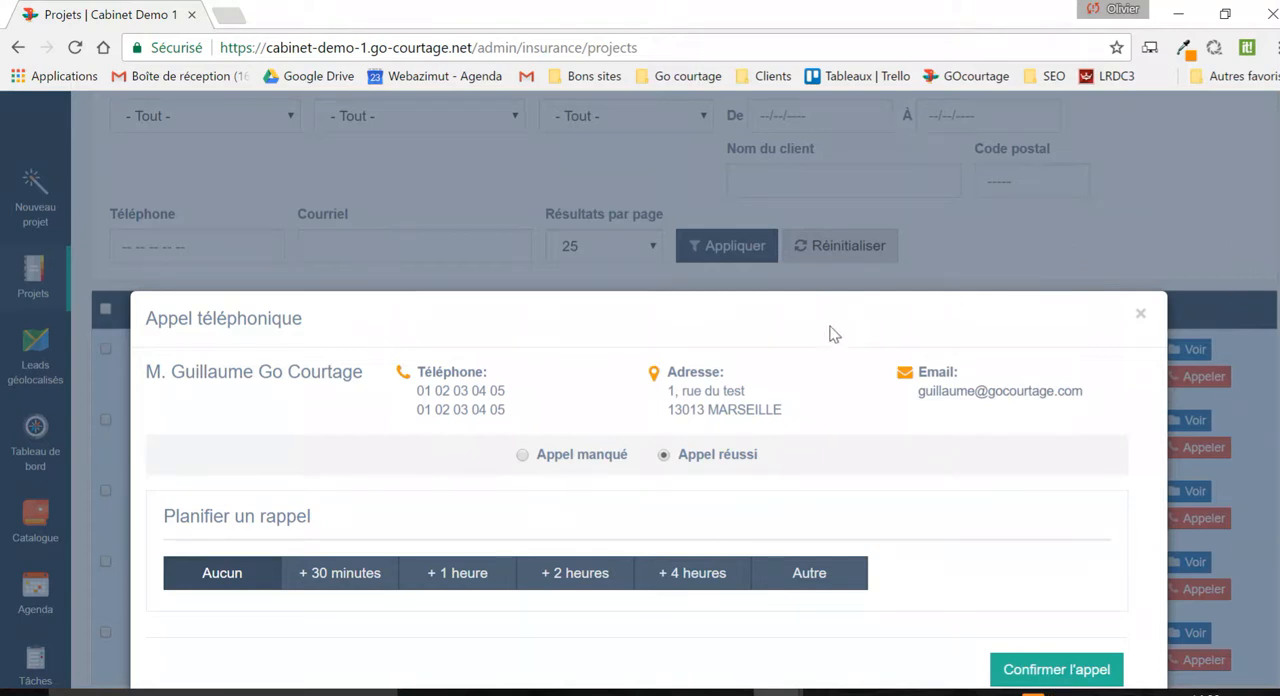
left_click(1041, 672)
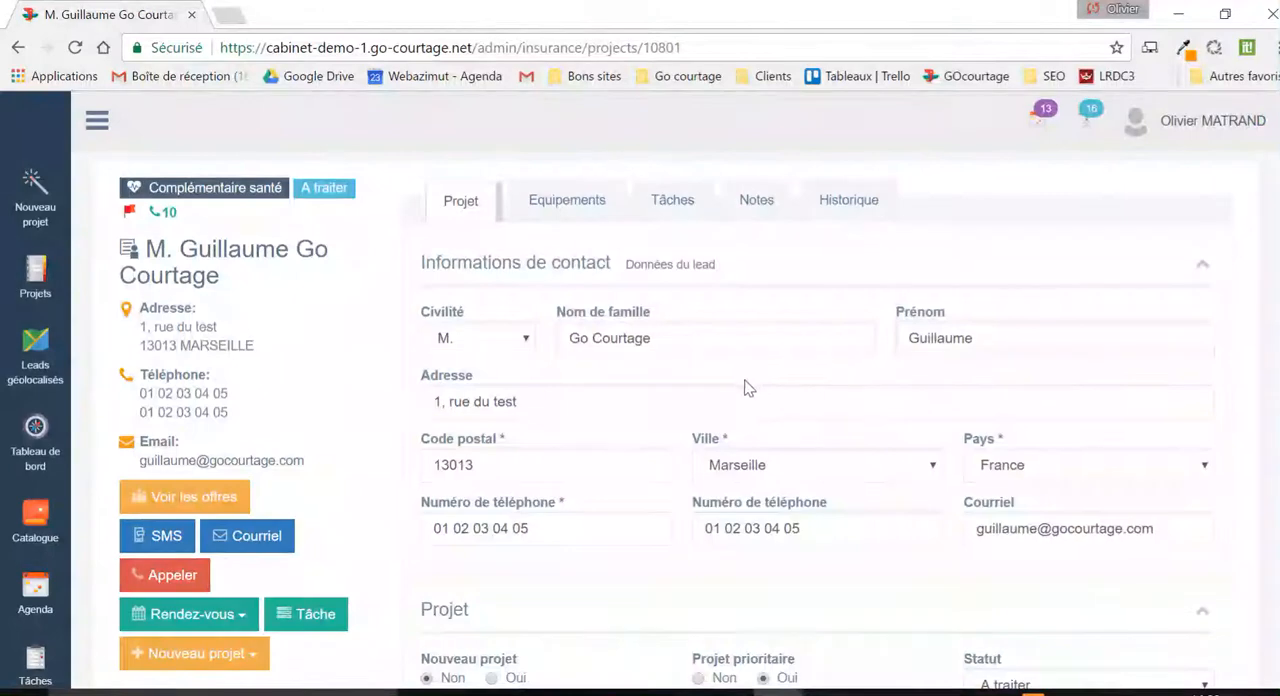
- Review the called client's project form and set the project status to Pré-adhésion
scroll(676, 390, "down", 10)
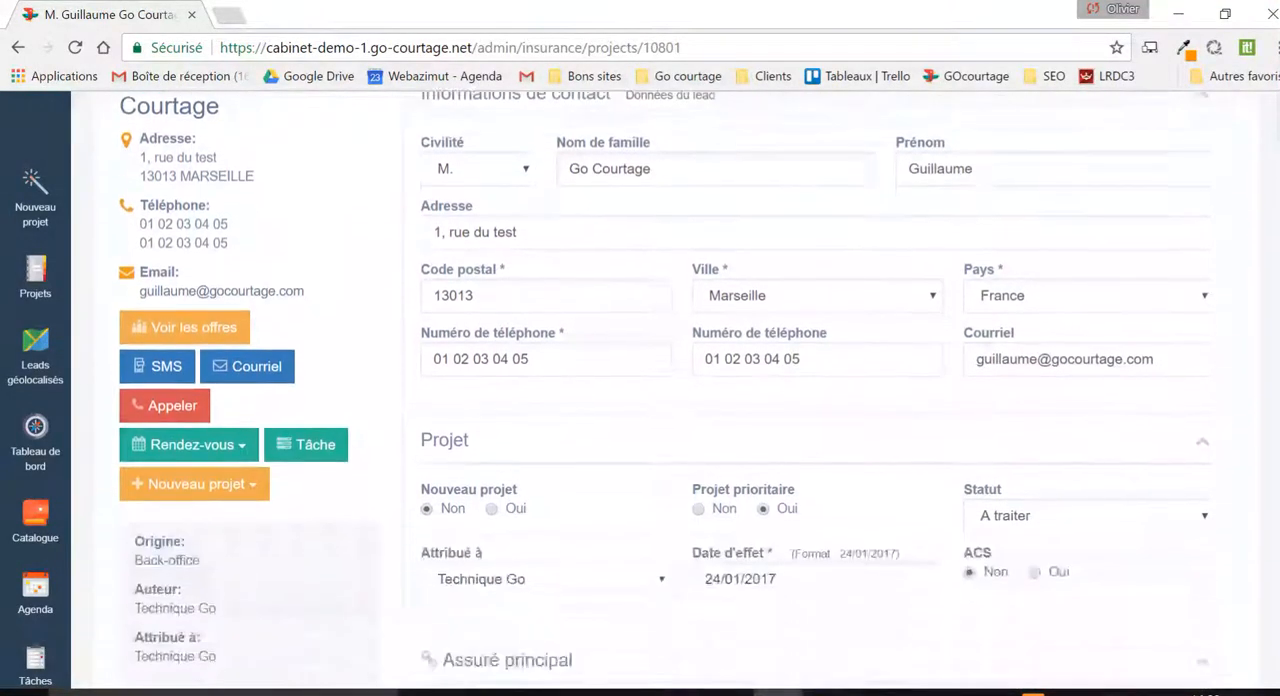
scroll(664, 390, "up", 10)
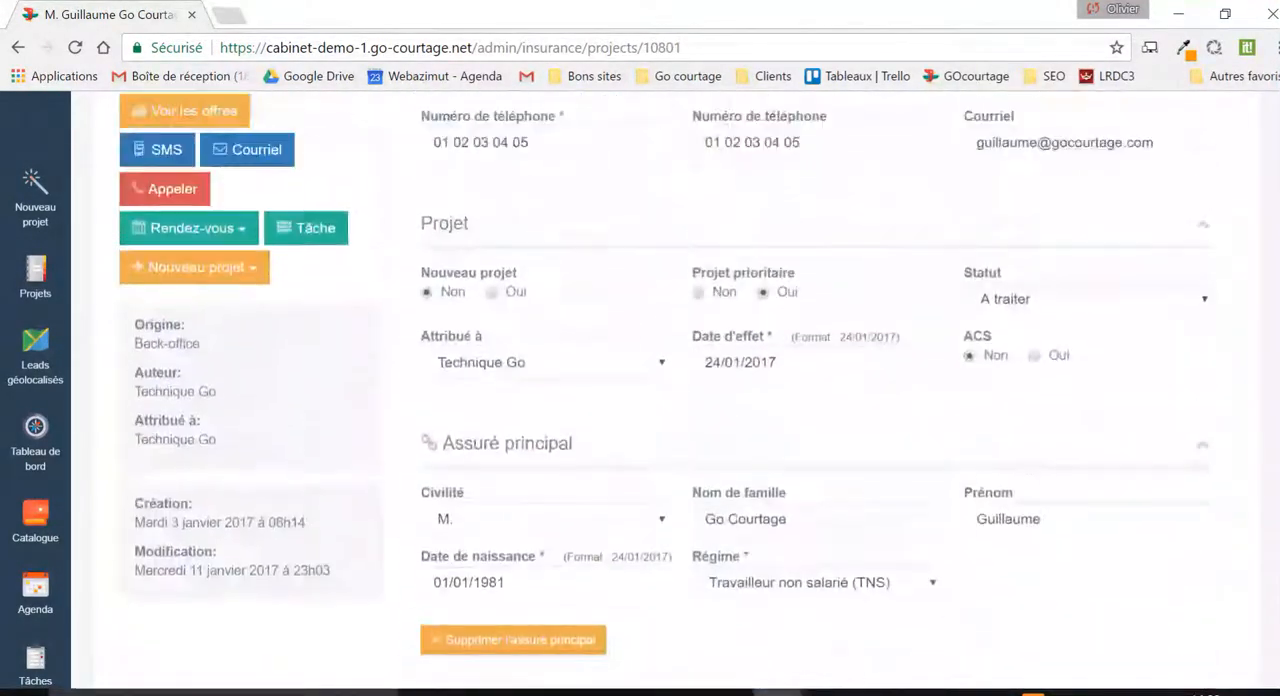
scroll(749, 523, "down", 8)
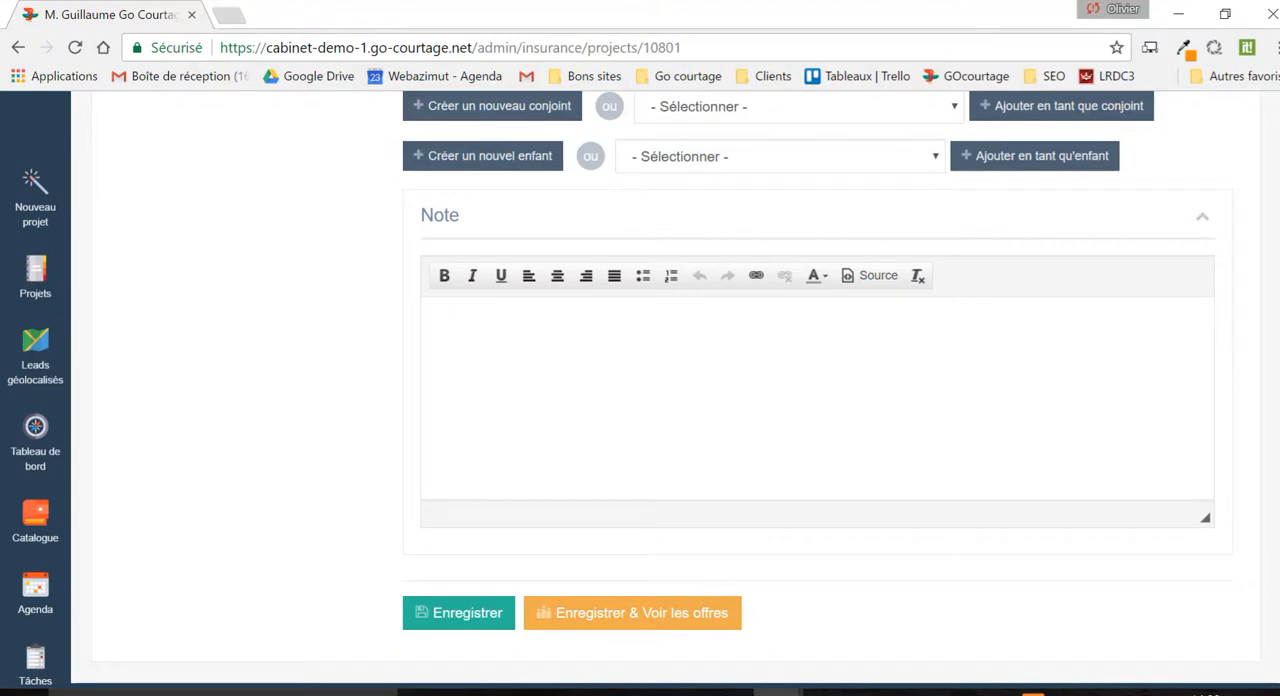
scroll(675, 390, "up", 8)
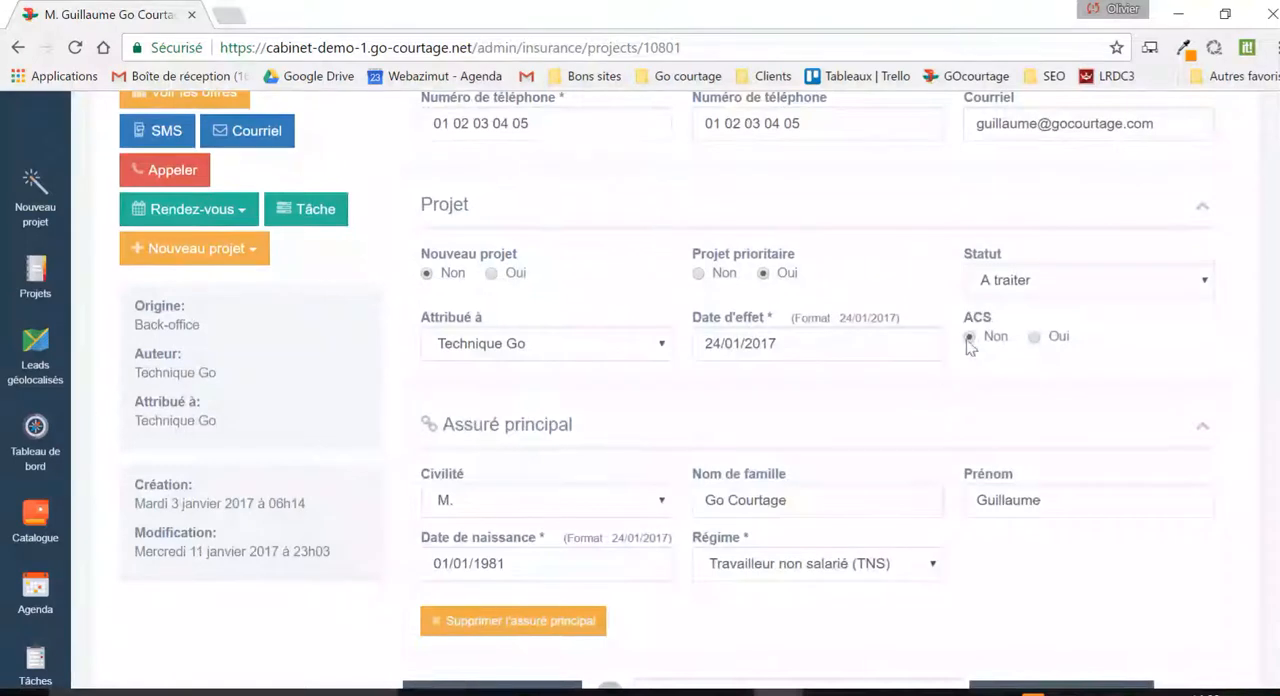
left_click(1040, 280)
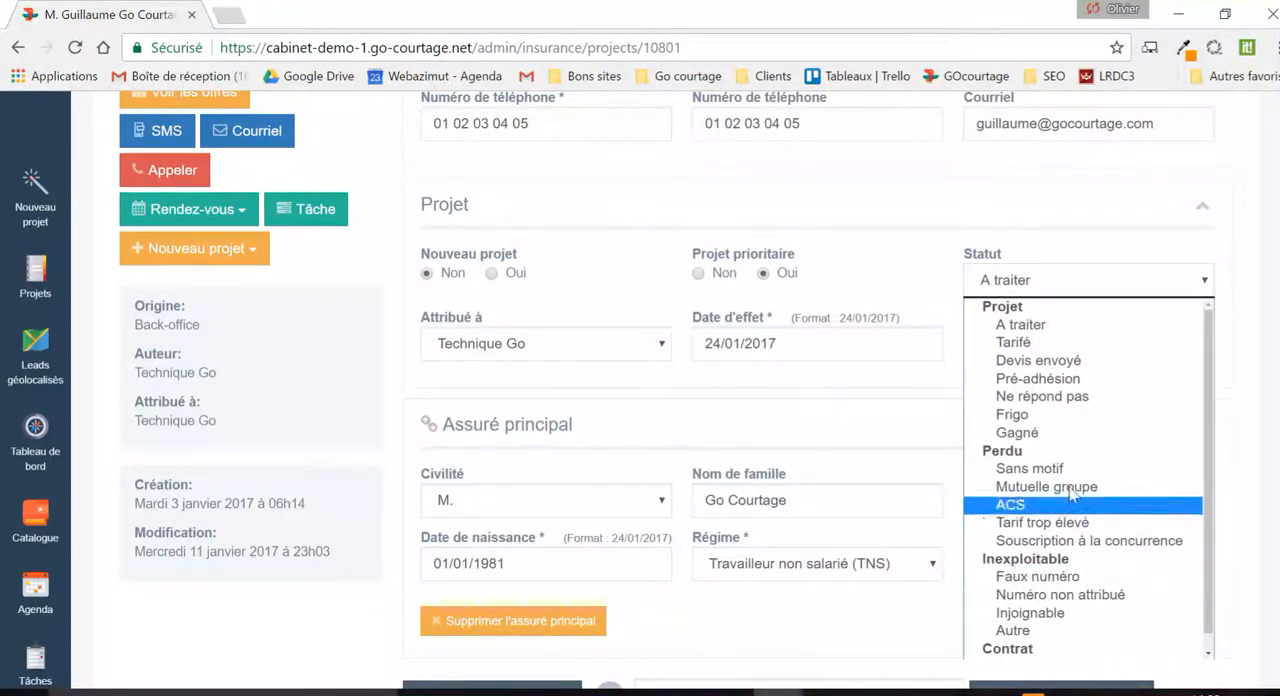
left_click(1038, 378)
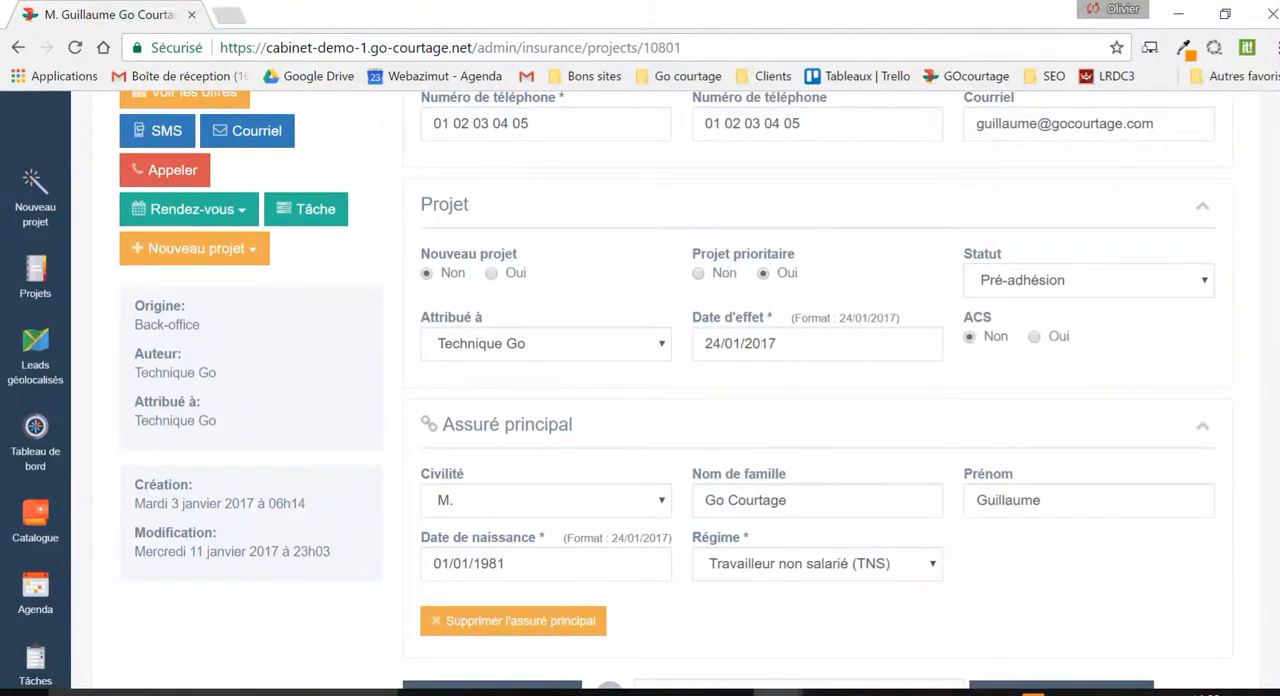
- Open the client's Equipements and set the Obsèques equipment's Date d'échéance to 31/12/2017
scroll(667, 390, "up", 1)
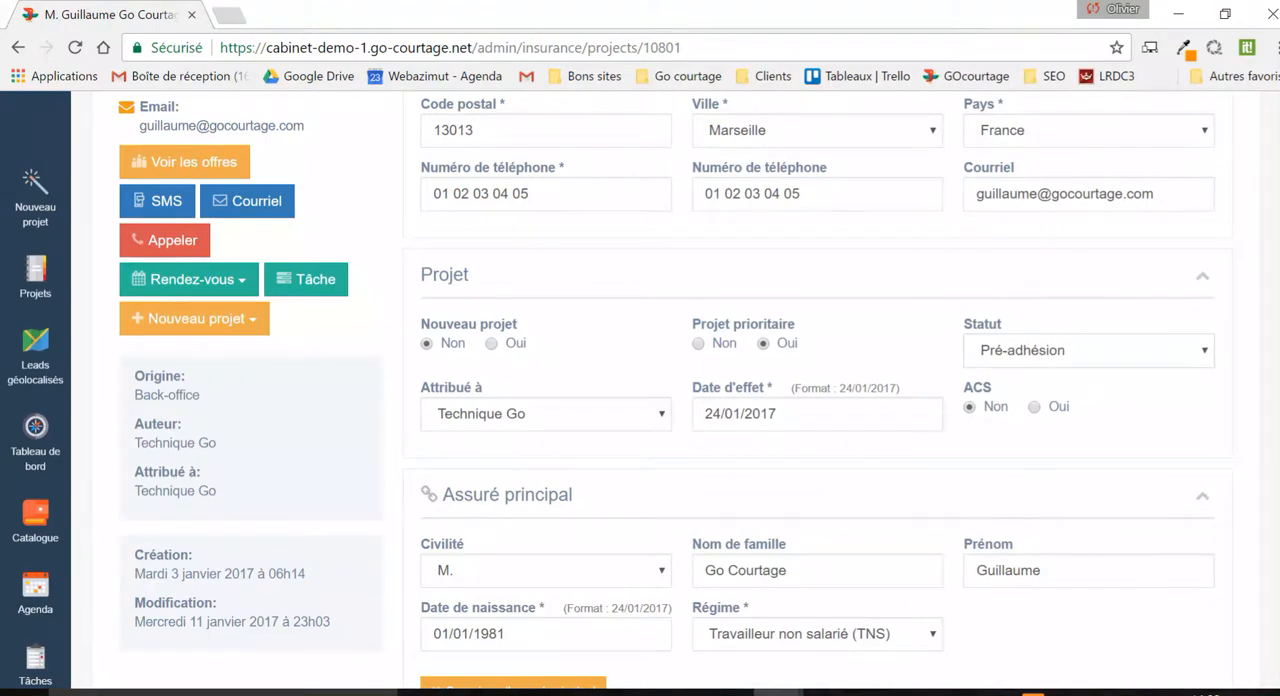
scroll(592, 205, "up", 5)
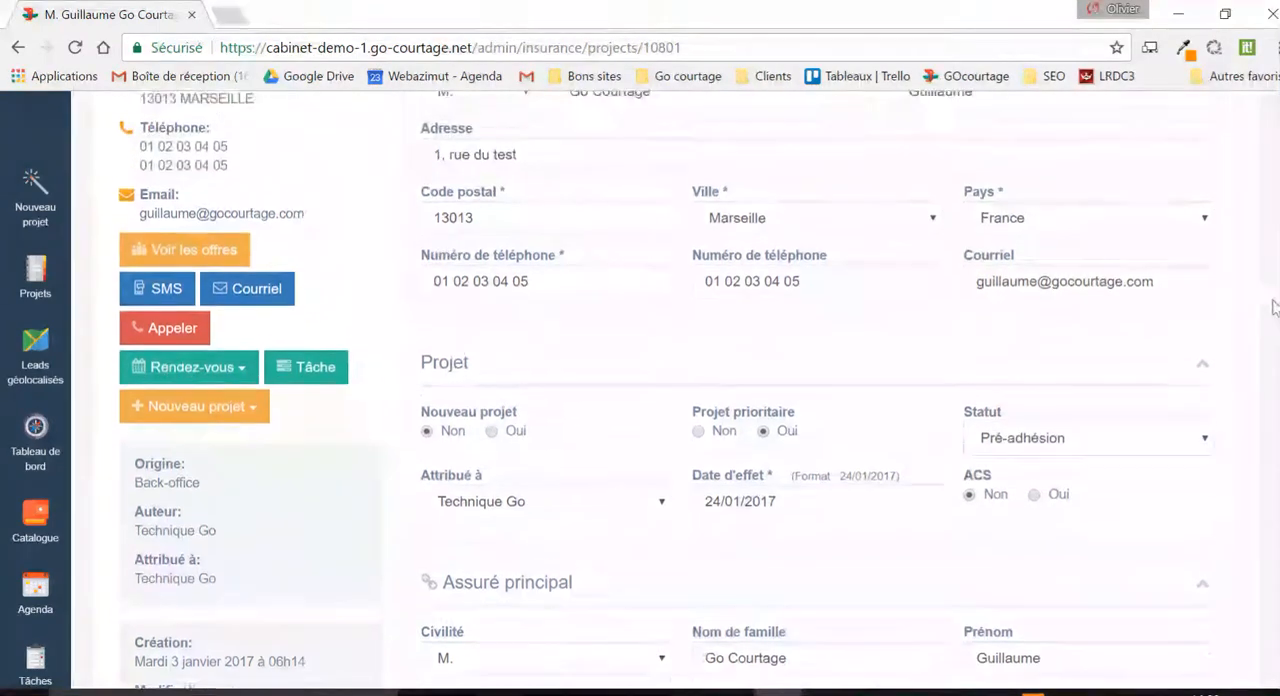
left_click(592, 205)
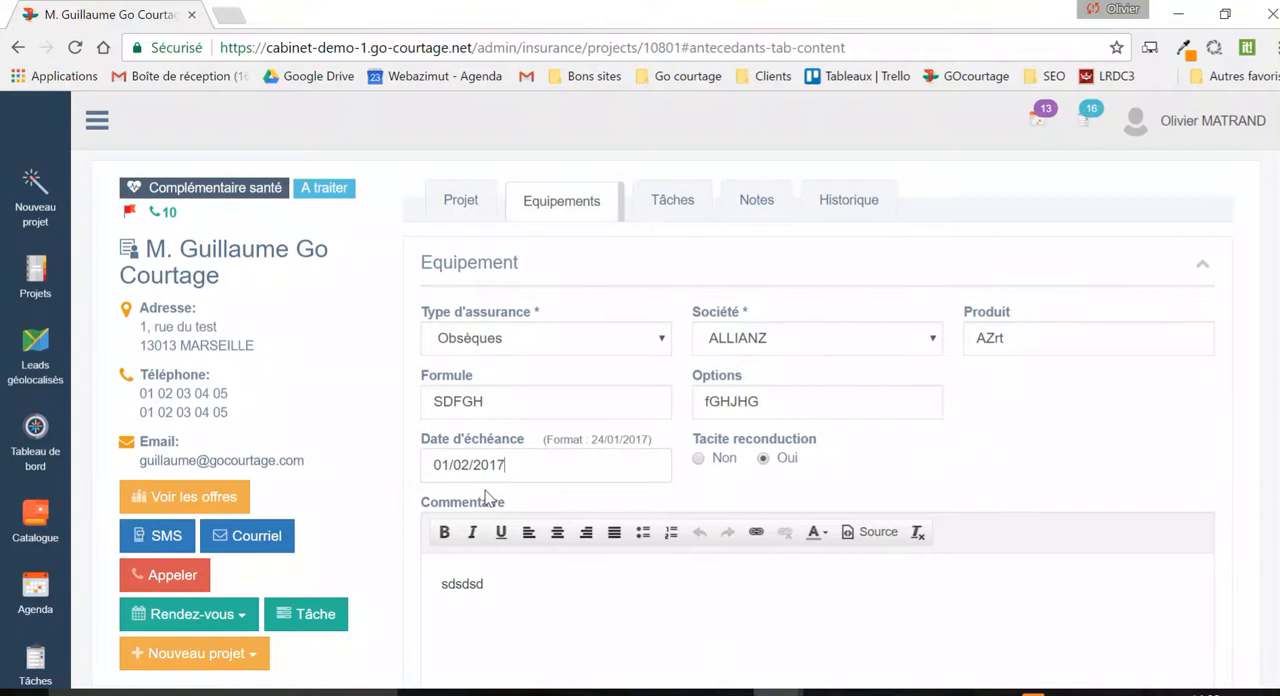
double_click(436, 465)
type("31")
double_click(458, 464)
type("12")
- Replace the Obsèques equipment's Commentaire text with 34.50 and save the equipment details
scroll(980, 368, "down", 3)
left_click_drag(503, 300, 417, 277)
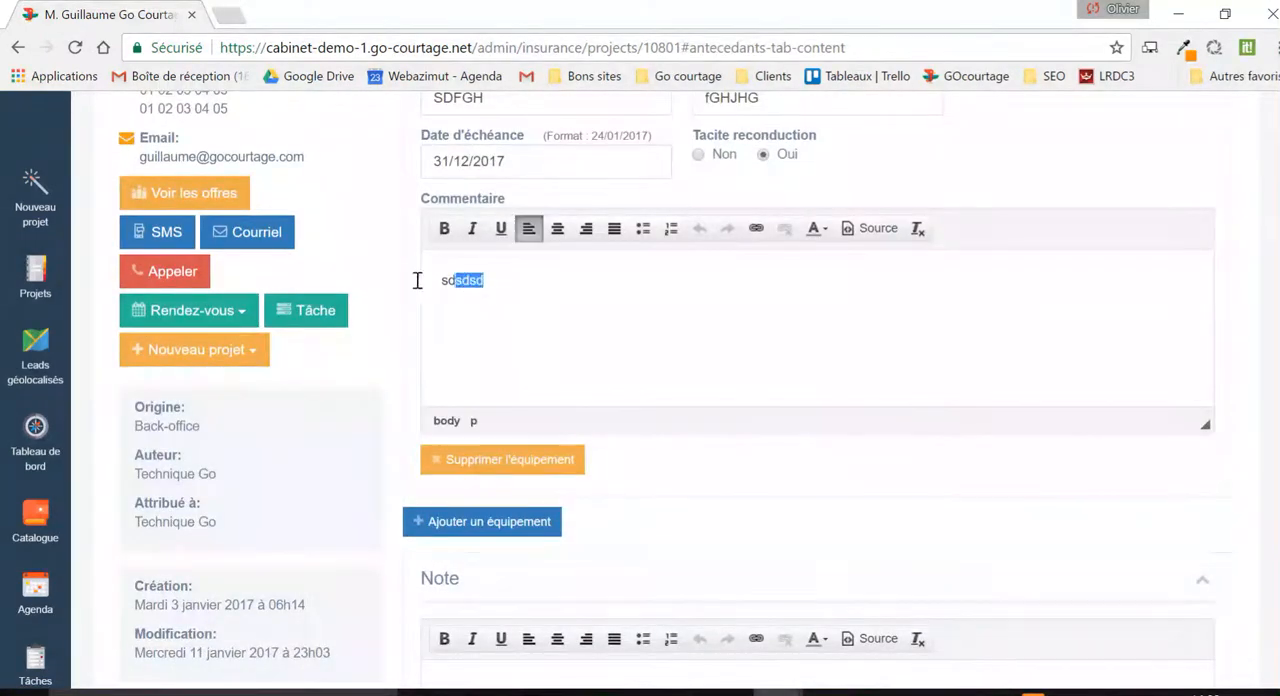
type("34")
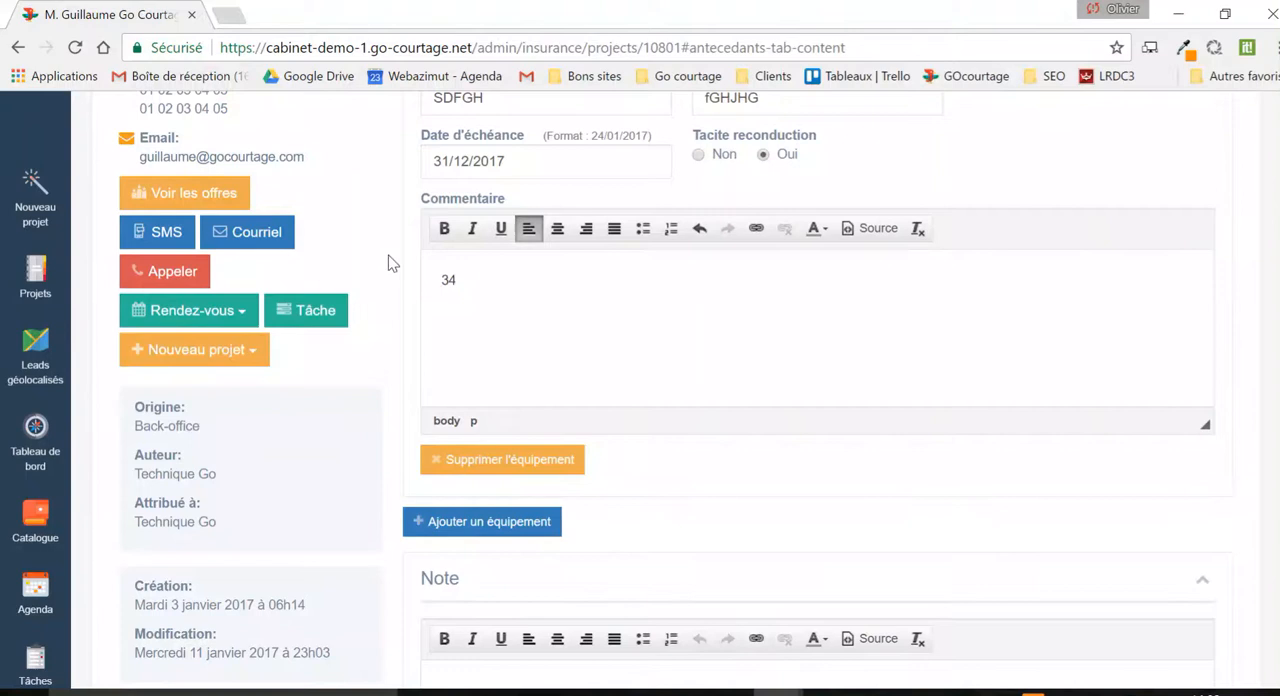
type(".50")
scroll(690, 405, "down", 6)
left_click(462, 366)
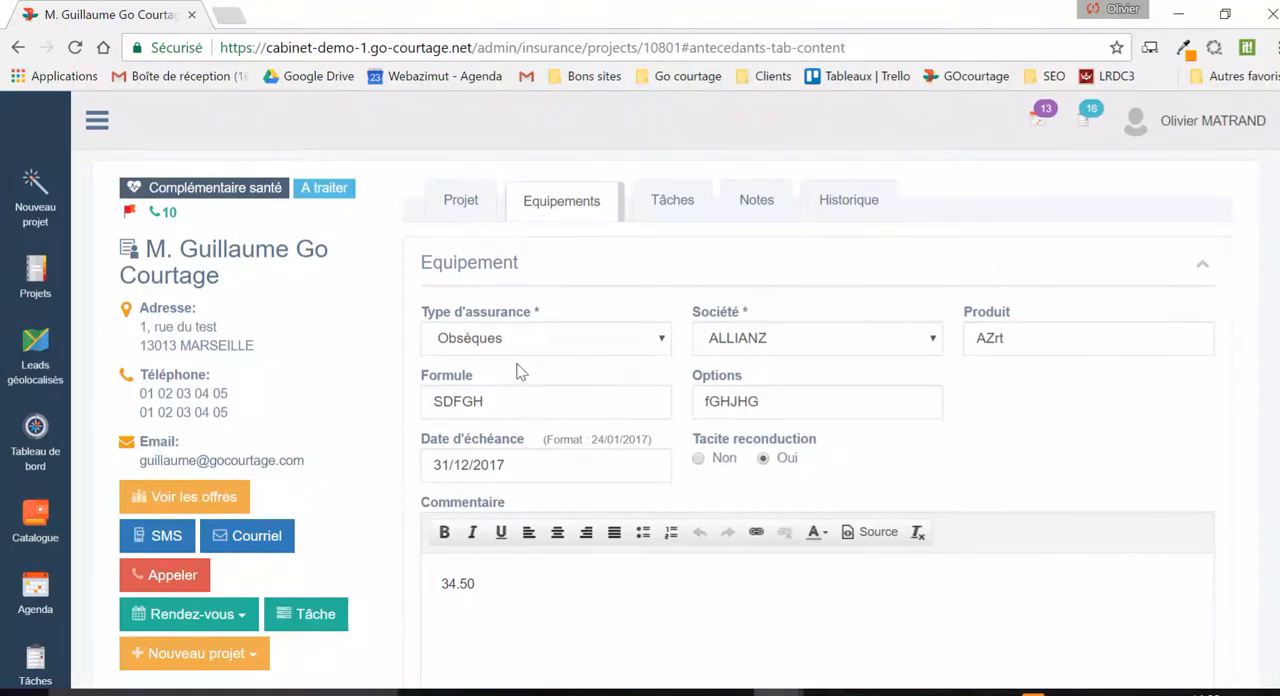
- Open the client's record from the project and review the household member details under Foyer
left_click(241, 259)
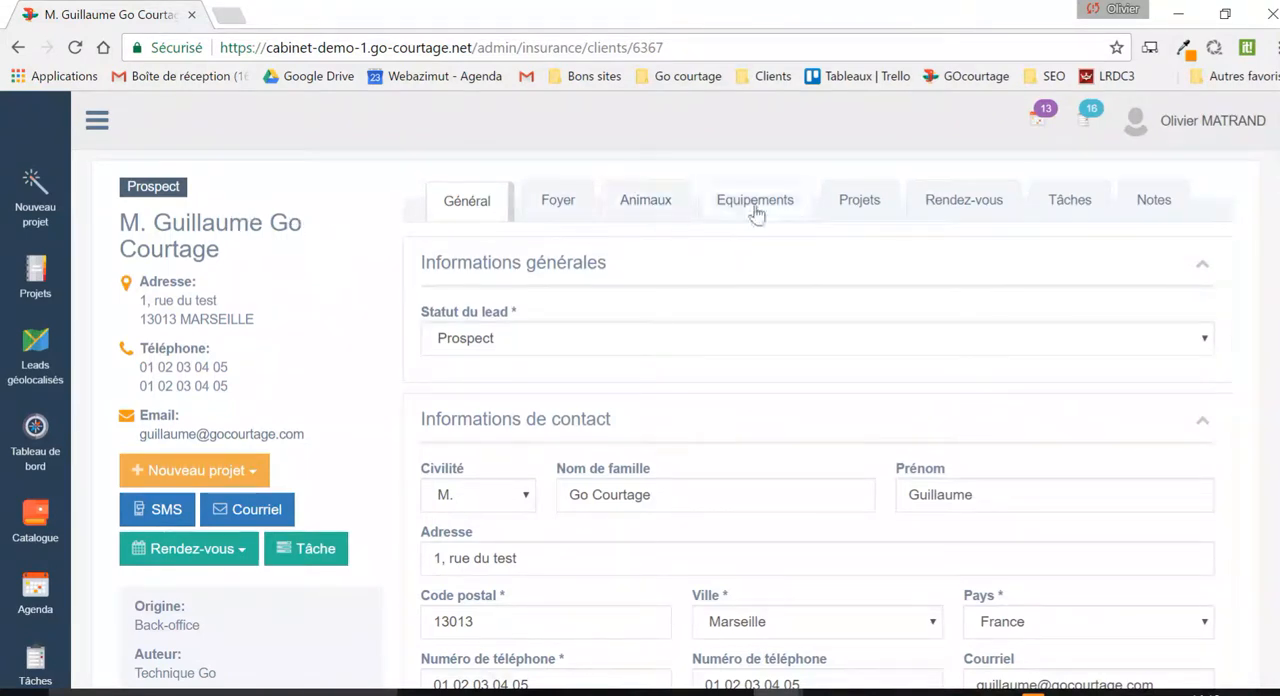
left_click(561, 208)
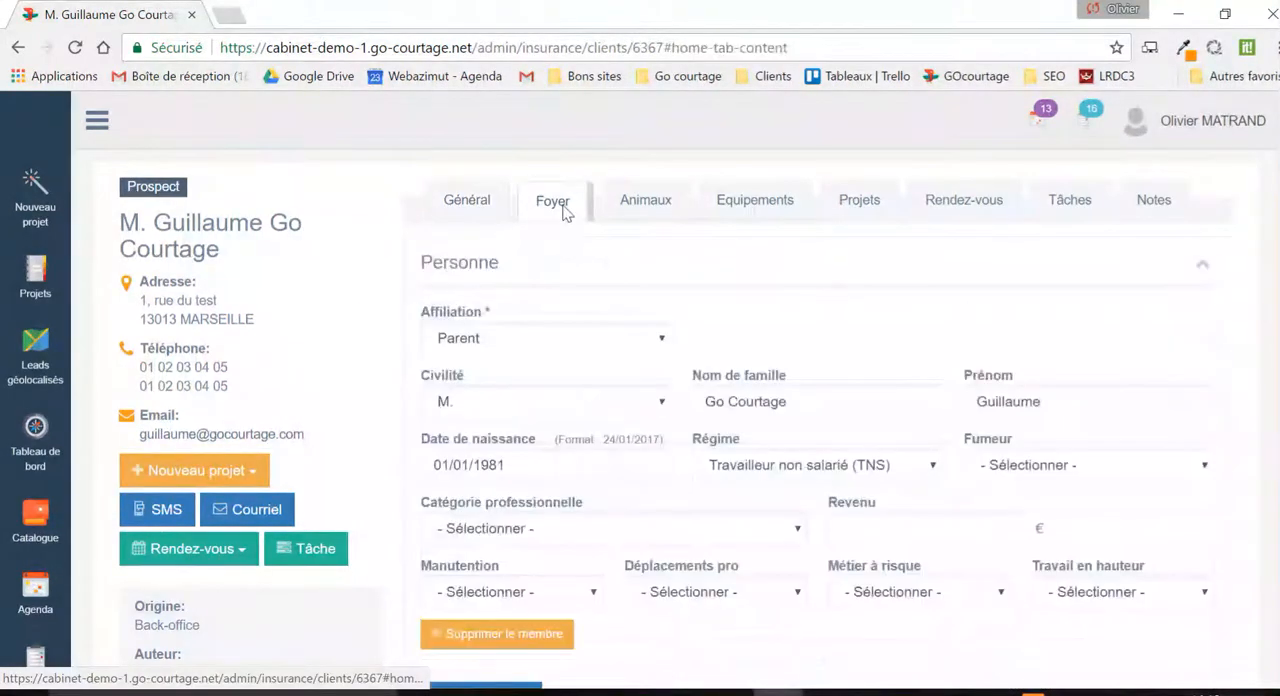
scroll(545, 225, "down", 5)
scroll(533, 231, "up", 5)
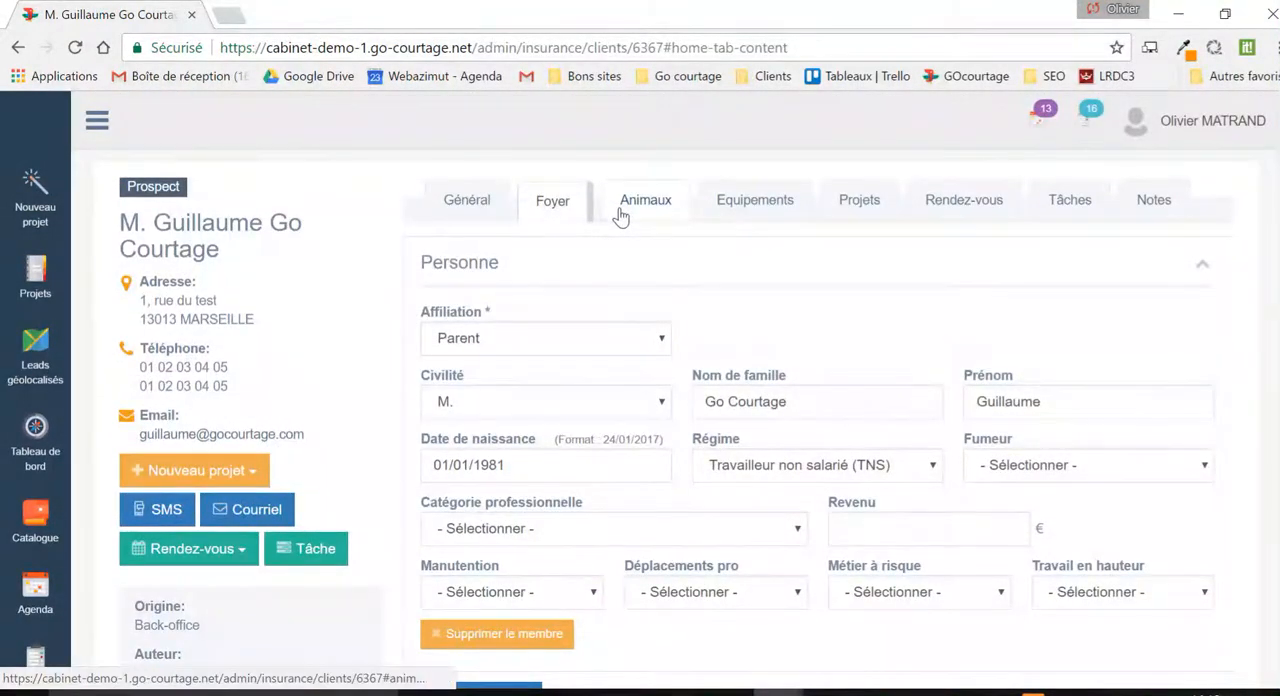
scroll(695, 295, "down", 1)
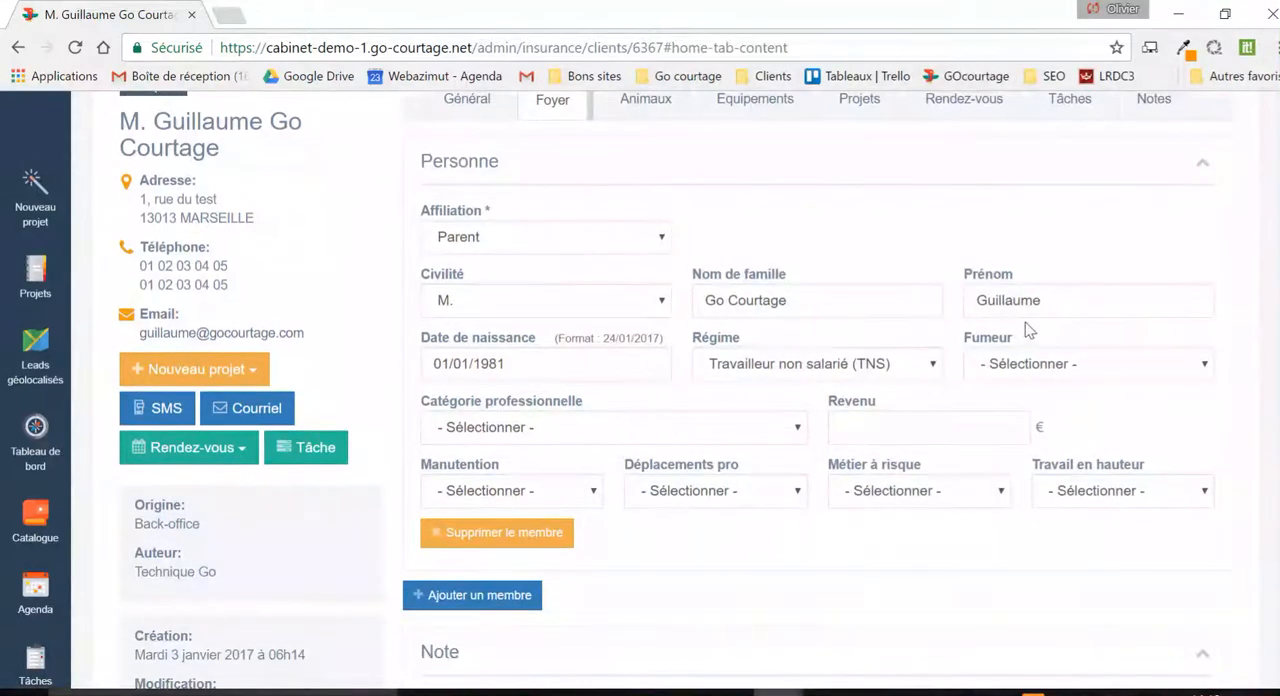
scroll(700, 320, "up", 1)
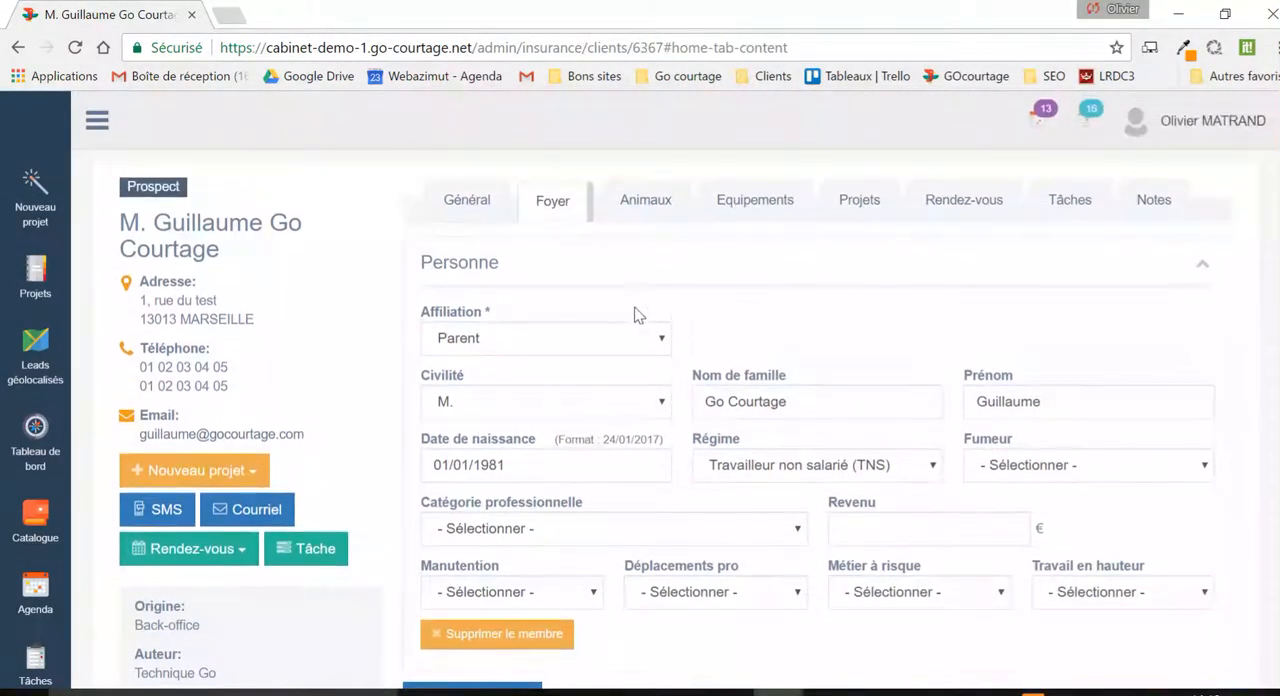
- Add an animal to the client's record with type Chien and breed Berger Allemand
left_click(650, 212)
left_click(449, 254)
left_click(570, 345)
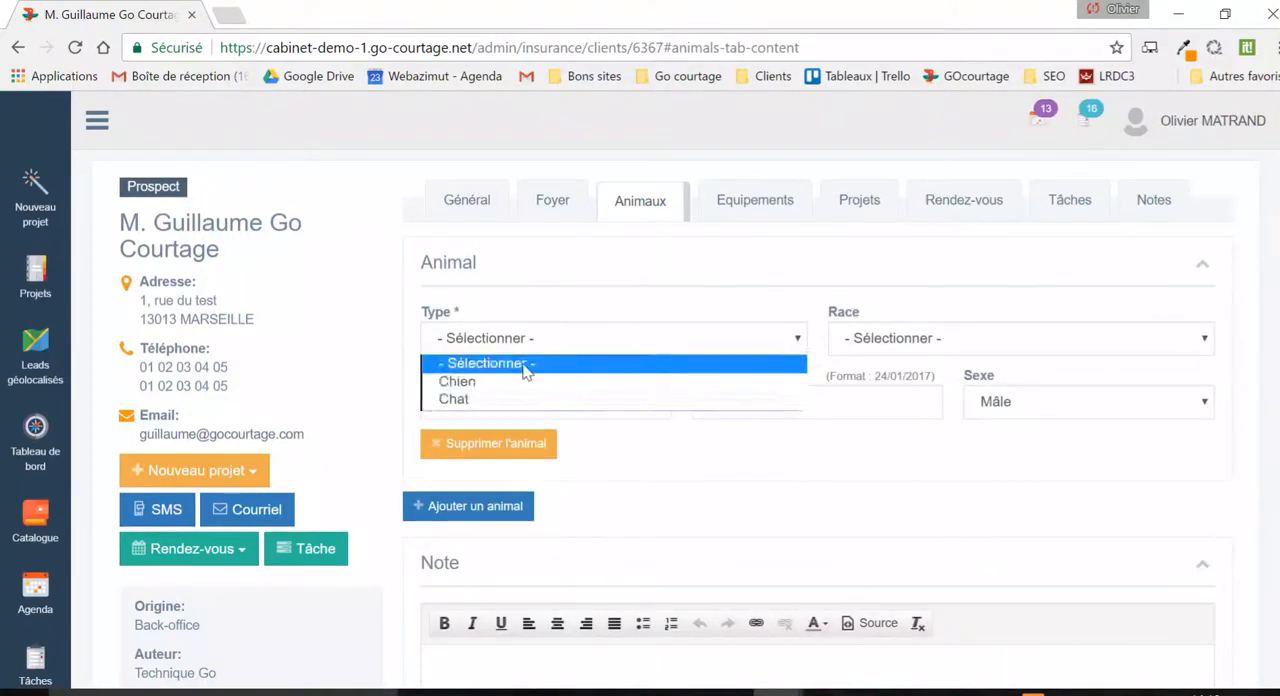
left_click(505, 390)
left_click(910, 340)
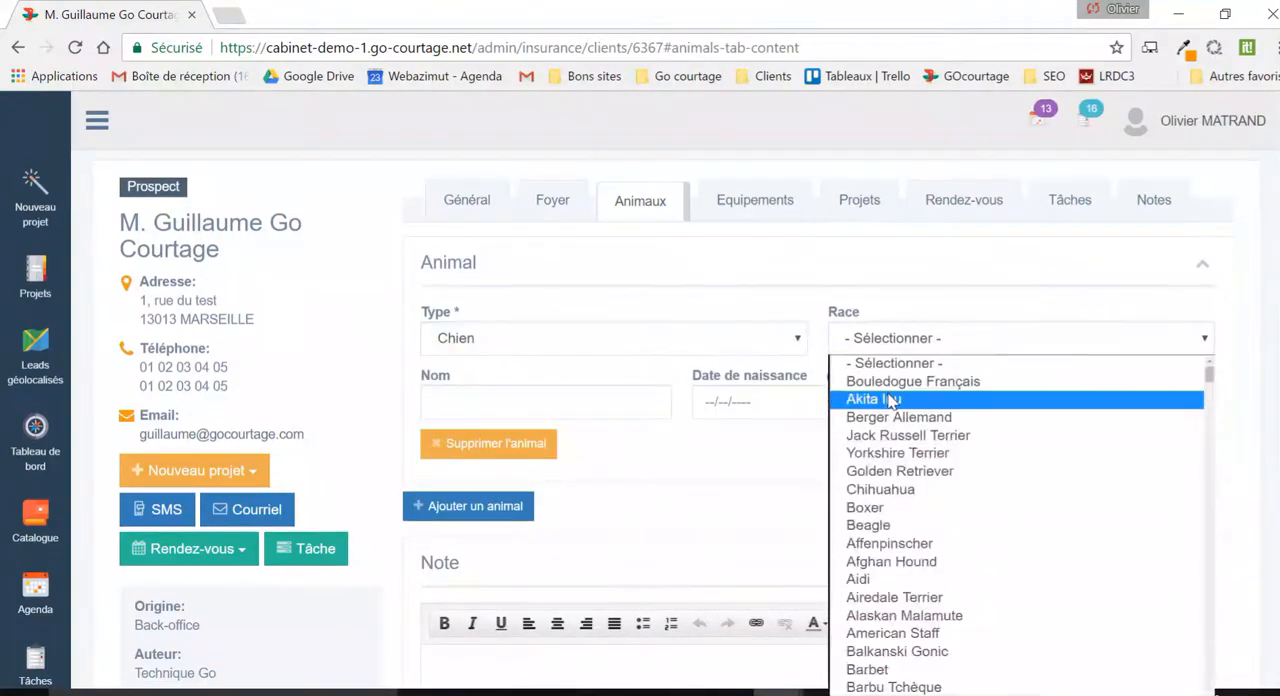
left_click(896, 418)
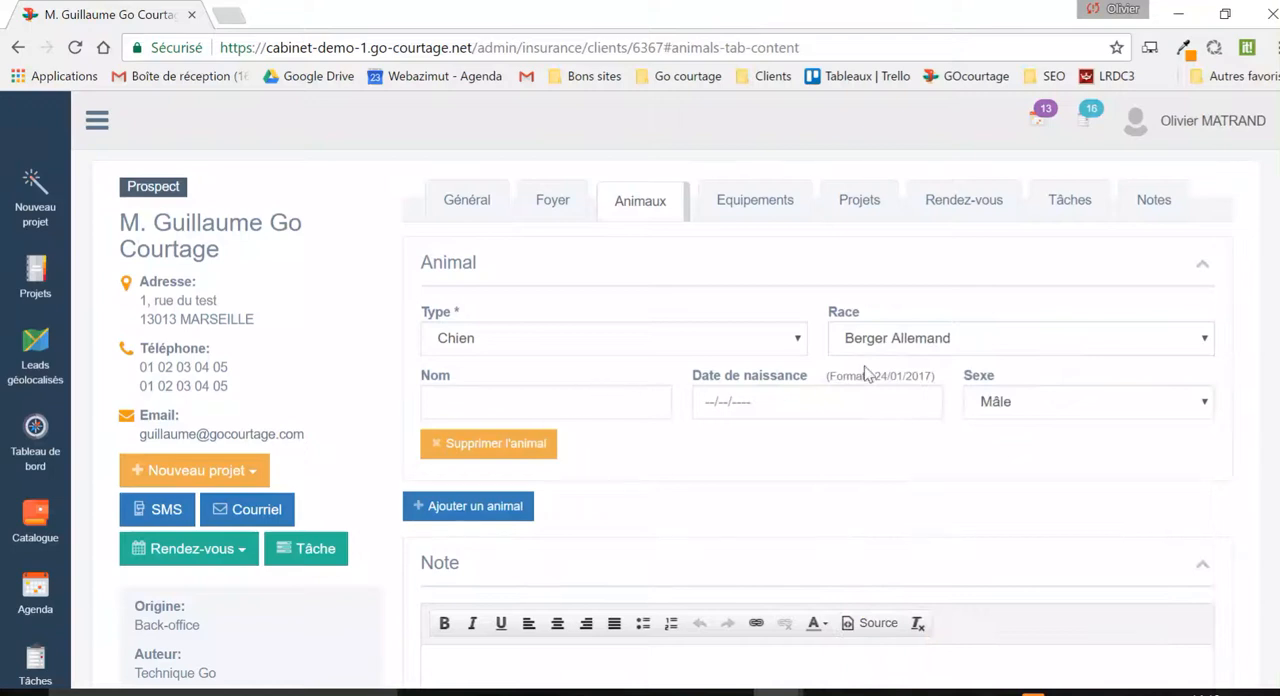
- View the list of projects attached to the client's record
scroll(790, 425, "down", 3)
scroll(766, 408, "up", 3)
left_click(858, 212)
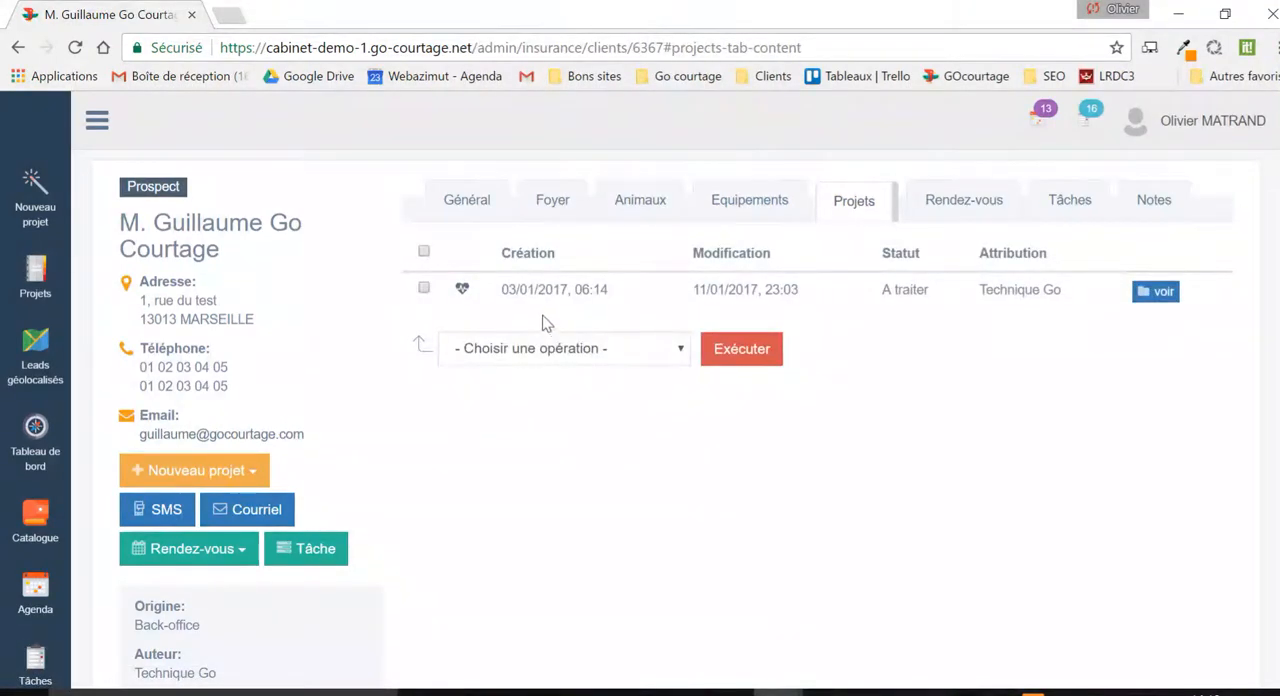